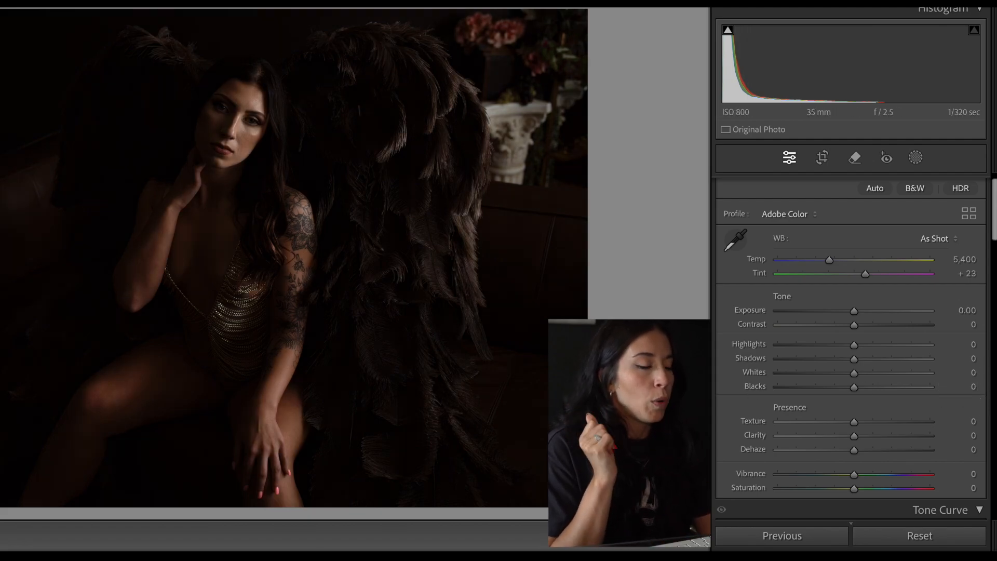
Paste the copied develop settings onto the photo and adjust its tone to Exposure +1.25, Highlights −46 and Shadows +100
key("ctrl+shift+v")
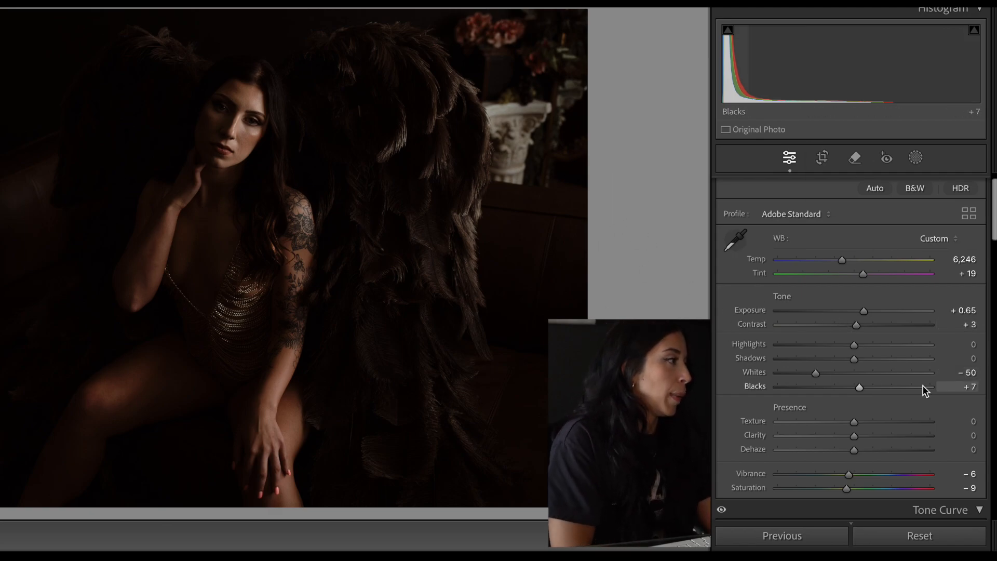
left_click_drag(856, 359, 930, 364)
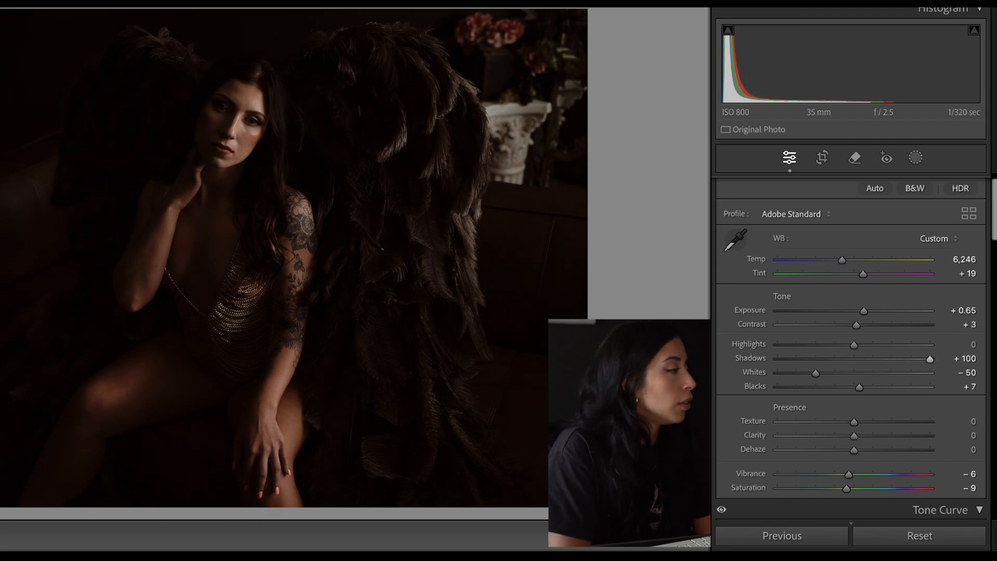
left_click_drag(859, 316, 875, 323)
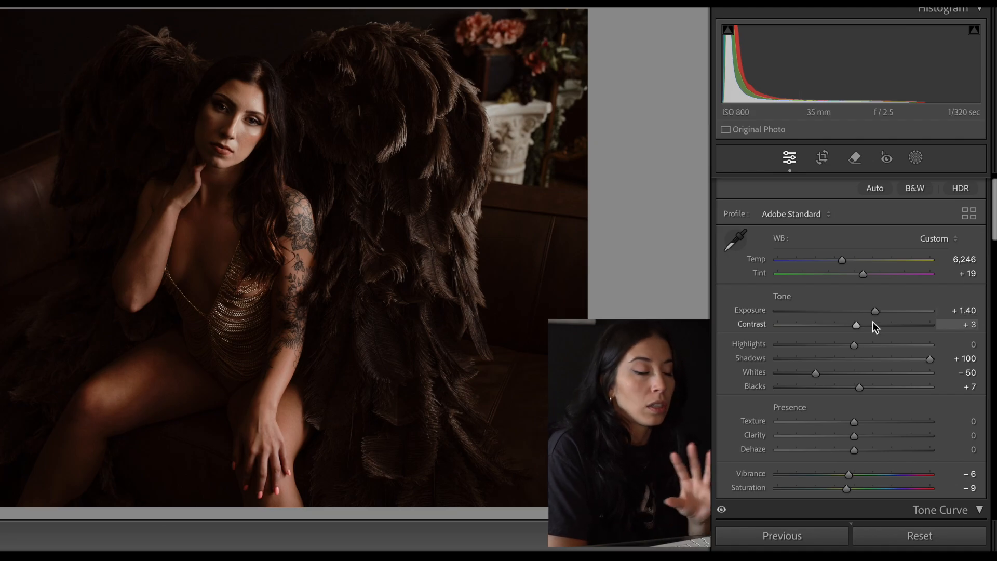
left_click_drag(854, 345, 820, 352)
left_click(877, 311)
left_click_drag(876, 319, 873, 318)
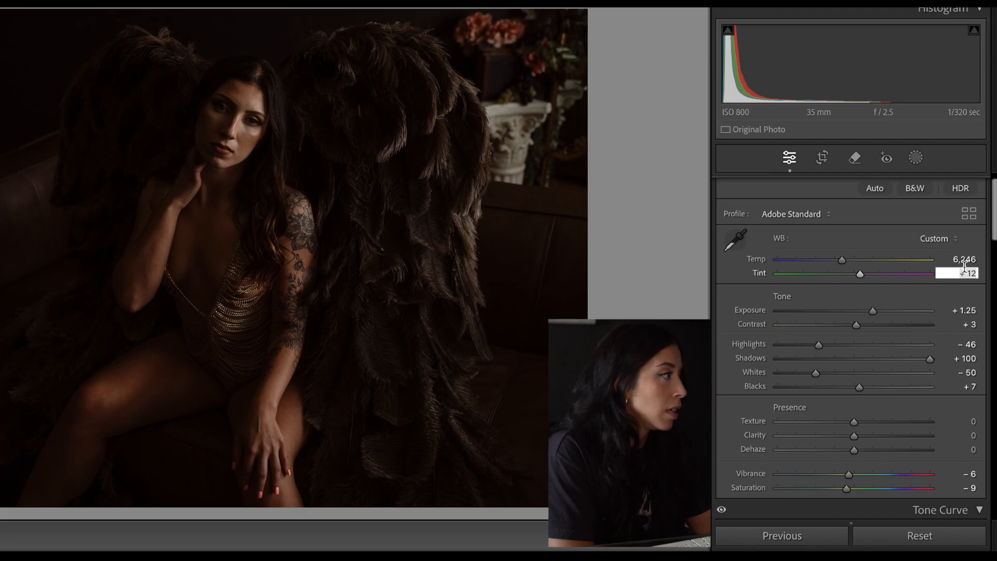
Set the white balance temperature to 6,046, comparing the edited photo with its before view
left_click(967, 260)
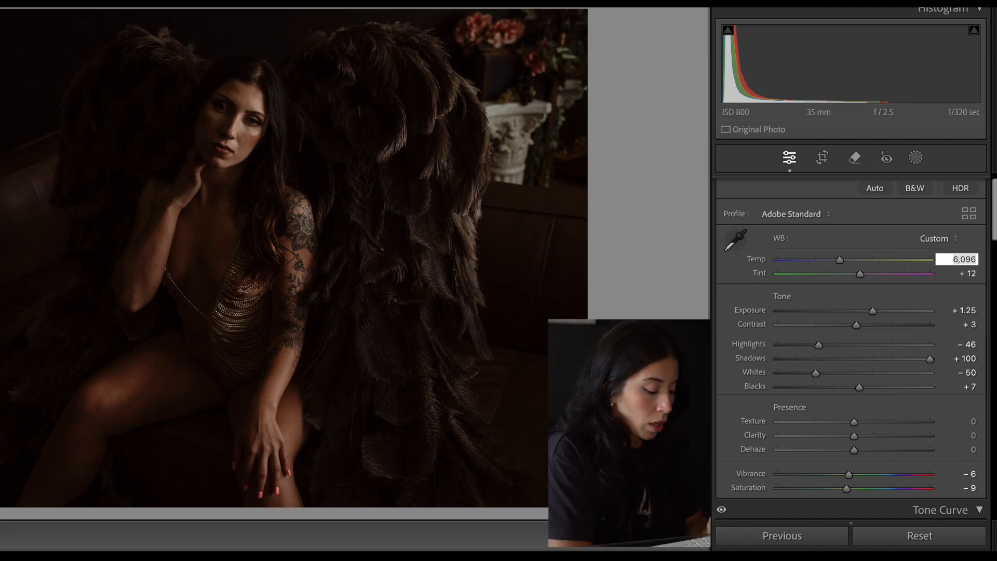
key("backslash")
key("backslash")
key("backslash")
key("backslash")
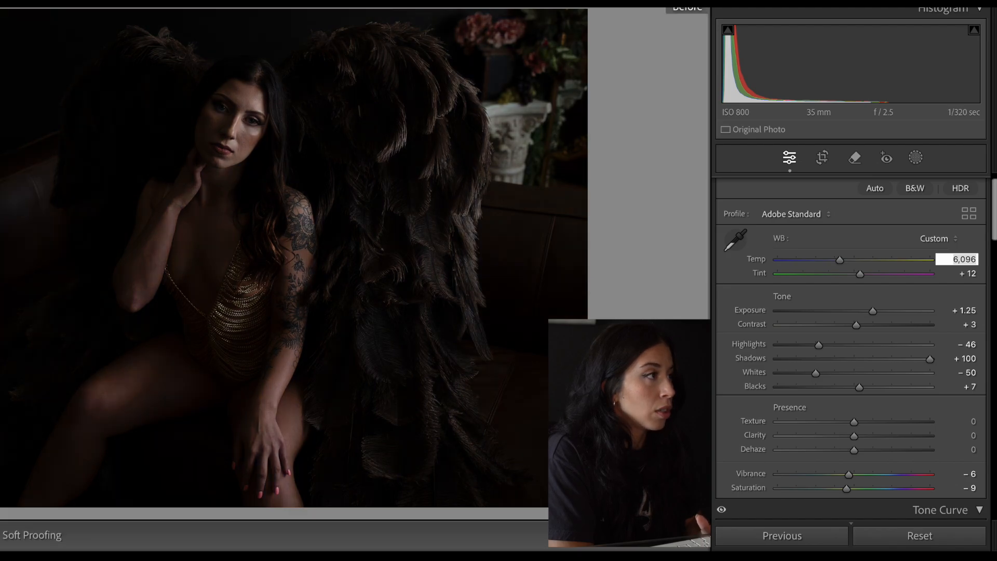
key("backslash")
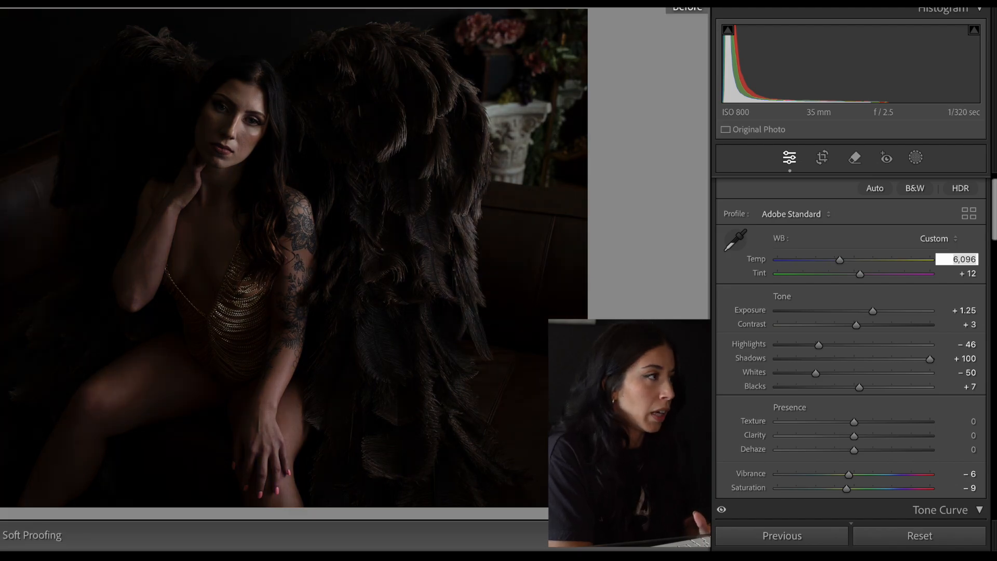
key("backslash")
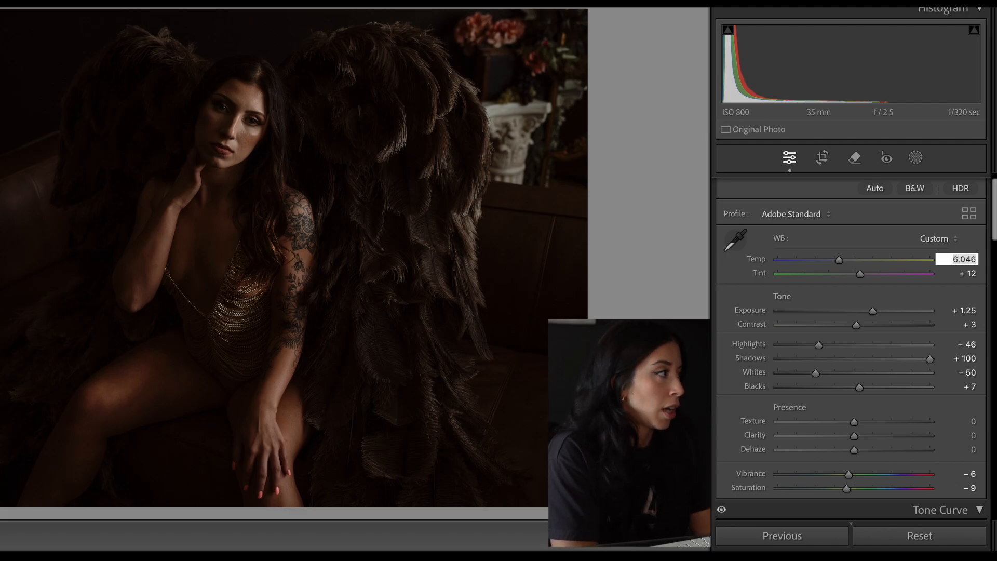
key("backslash")
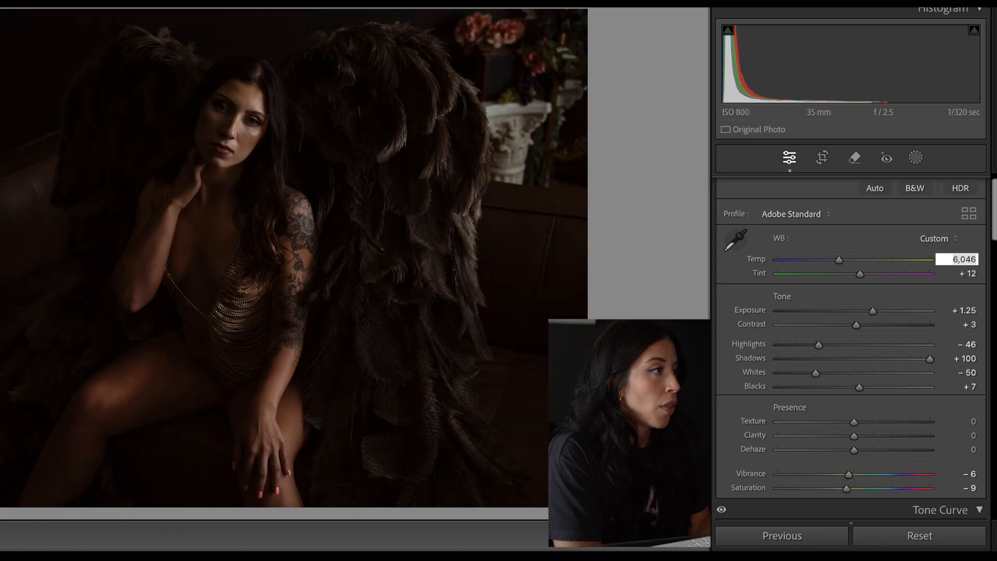
key("backslash")
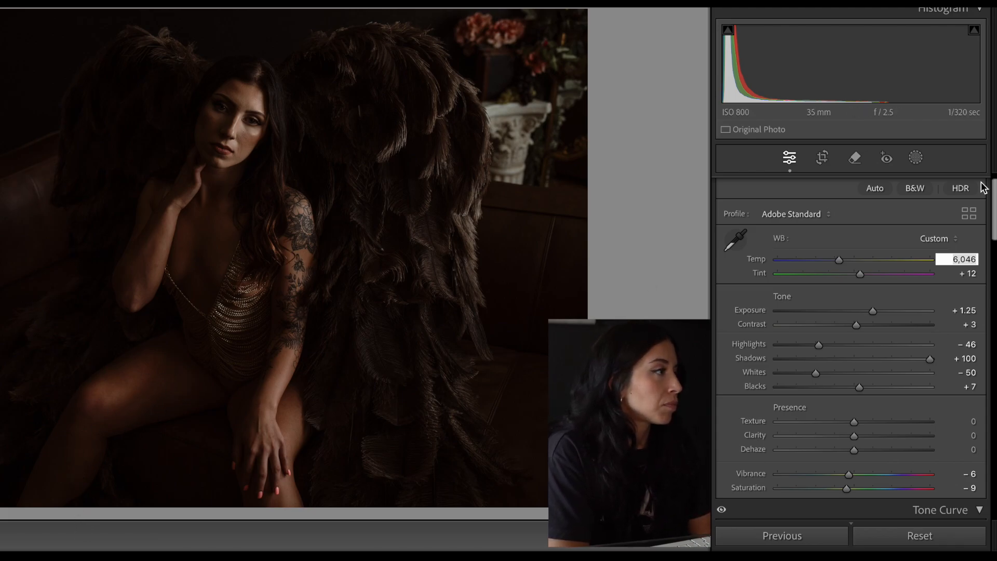
Start a new brush mask for skin softening with Texture −77 and Clarity −25
left_click(923, 155)
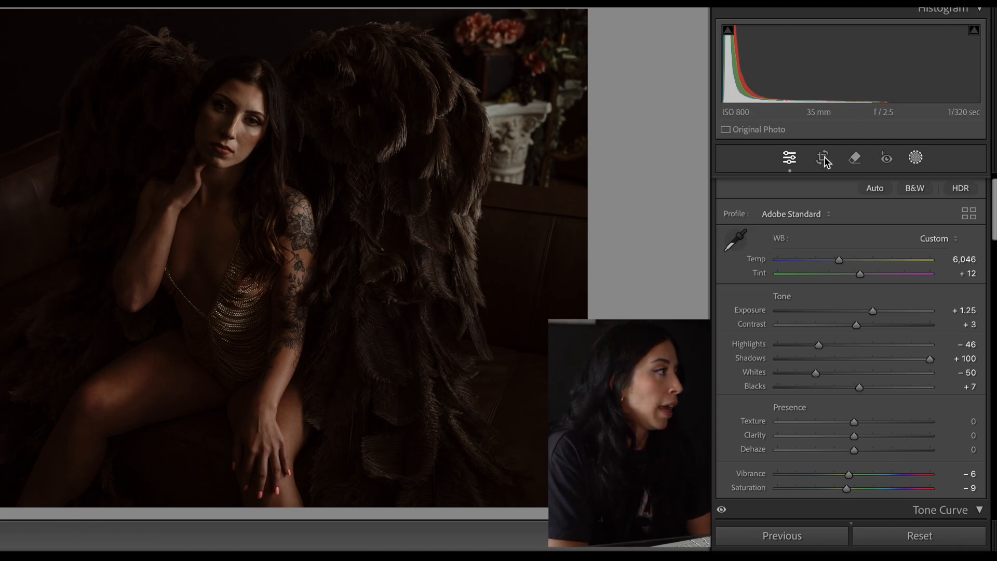
left_click(916, 157)
left_click(800, 291)
scroll(877, 410, "down", 10)
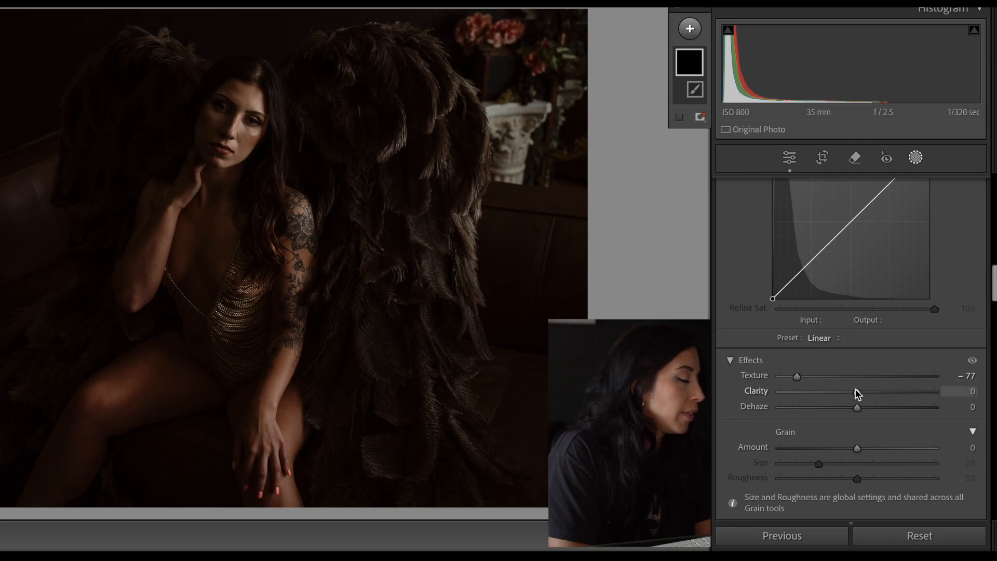
left_click_drag(857, 392, 837, 393)
Paint the softening brush over the skin of the model's legs, chest and raised arm
mouse_move(43, 490)
left_mouse_down()
mouse_move(110, 383)
mouse_move(90, 394)
mouse_move(111, 405)
mouse_move(182, 381)
mouse_move(169, 347)
mouse_move(112, 407)
mouse_move(205, 383)
mouse_move(165, 352)
mouse_move(69, 459)
mouse_move(70, 473)
left_mouse_up()
scroll(293, 410, "down", 4)
mouse_move(285, 432)
left_mouse_down()
mouse_move(291, 406)
mouse_move(289, 516)
mouse_move(280, 489)
left_mouse_up()
left_click_drag(239, 414, 245, 390)
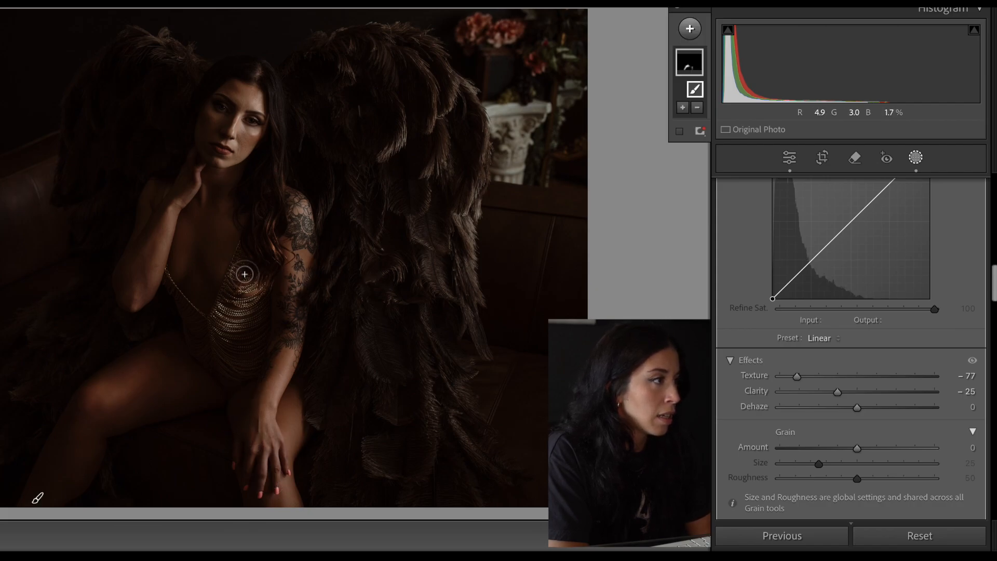
mouse_move(193, 280)
left_mouse_down()
mouse_move(187, 260)
mouse_move(211, 188)
mouse_move(208, 284)
left_mouse_up()
mouse_move(135, 300)
left_mouse_down()
mouse_move(172, 210)
mouse_move(142, 277)
mouse_move(150, 271)
mouse_move(173, 208)
left_mouse_up()
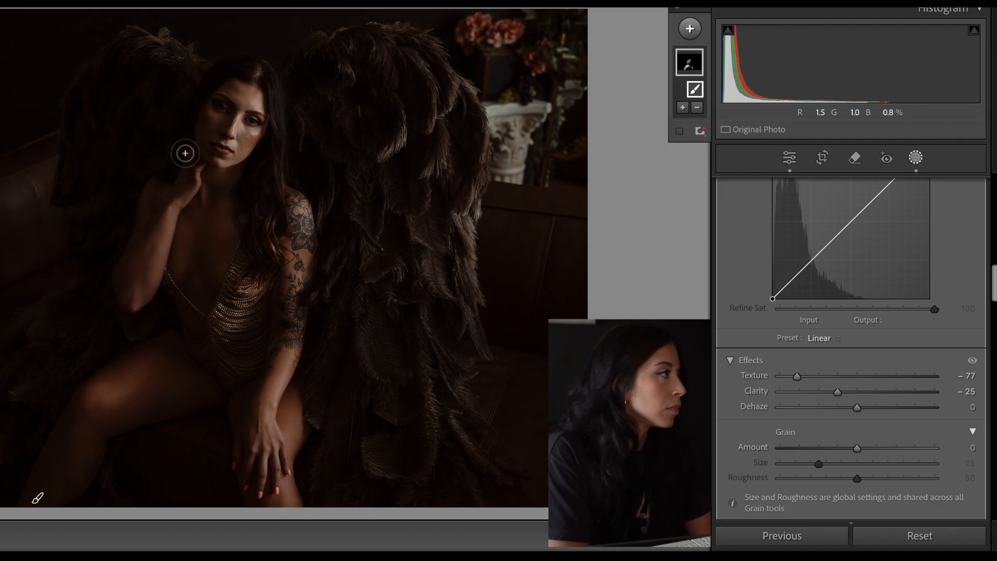
Add a second brush mask with Texture −77 and Clarity −19 and paint it over the model's face
left_click(690, 28)
left_click(720, 166)
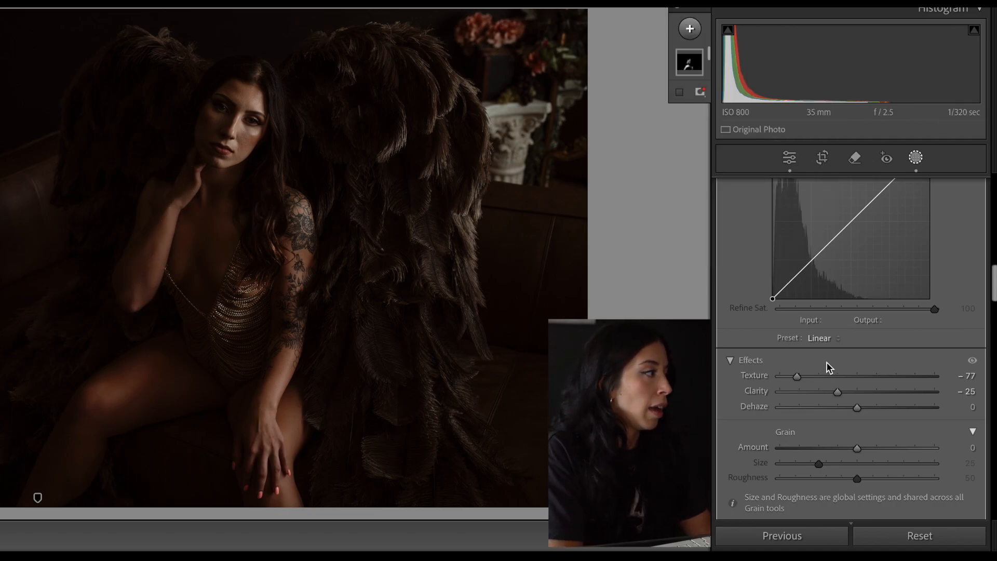
mouse_move(846, 382)
left_mouse_down()
mouse_move(827, 378)
mouse_move(843, 393)
left_mouse_up()
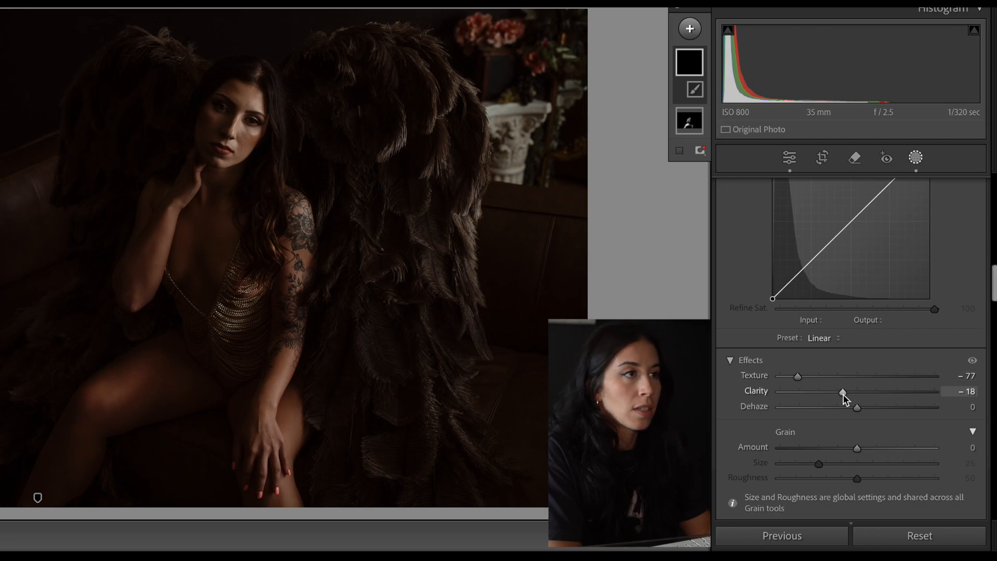
key("z")
mouse_move(249, 63)
left_mouse_down()
mouse_move(83, 467)
mouse_move(128, 439)
left_mouse_up()
mouse_move(87, 138)
left_mouse_down()
mouse_move(2, 304)
mouse_move(35, 372)
mouse_move(9, 350)
mouse_move(86, 350)
mouse_move(118, 289)
mouse_move(97, 292)
mouse_move(93, 307)
mouse_move(108, 304)
mouse_move(129, 272)
mouse_move(122, 261)
mouse_move(158, 266)
mouse_move(164, 287)
mouse_move(123, 321)
mouse_move(92, 321)
mouse_move(110, 322)
mouse_move(99, 194)
mouse_move(161, 185)
mouse_move(155, 150)
mouse_move(165, 184)
mouse_move(65, 138)
mouse_move(106, 183)
mouse_move(89, 256)
mouse_move(37, 231)
mouse_move(3, 179)
mouse_move(1, 333)
mouse_move(36, 282)
mouse_move(46, 292)
mouse_move(12, 275)
mouse_move(49, 223)
left_mouse_up()
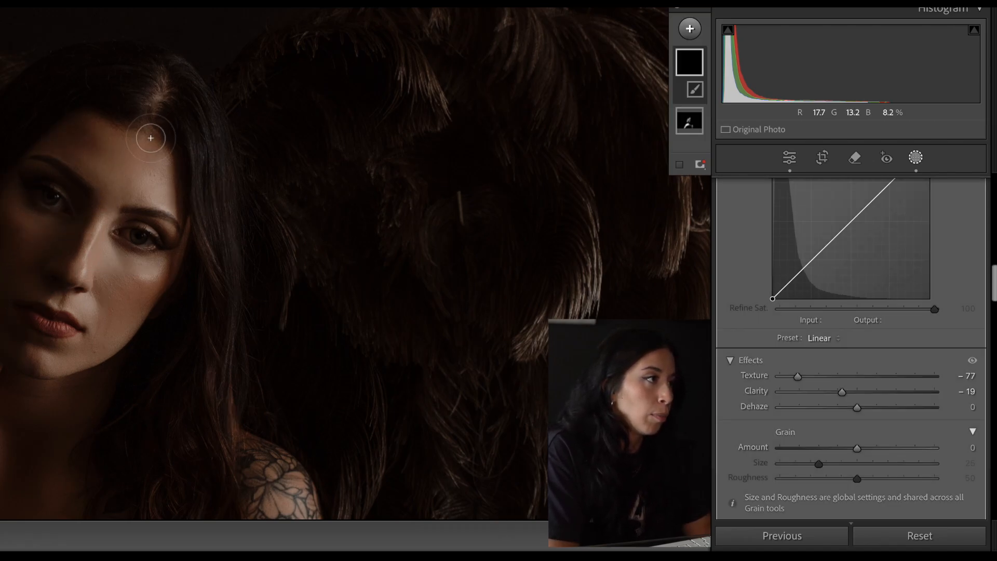
left_click(915, 157)
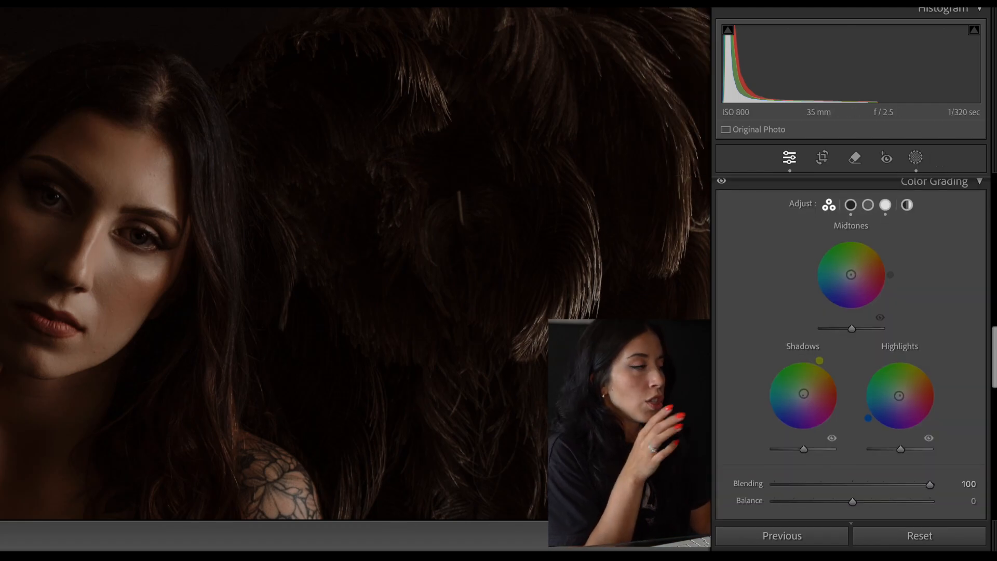
key("super+minus")
key("super+minus")
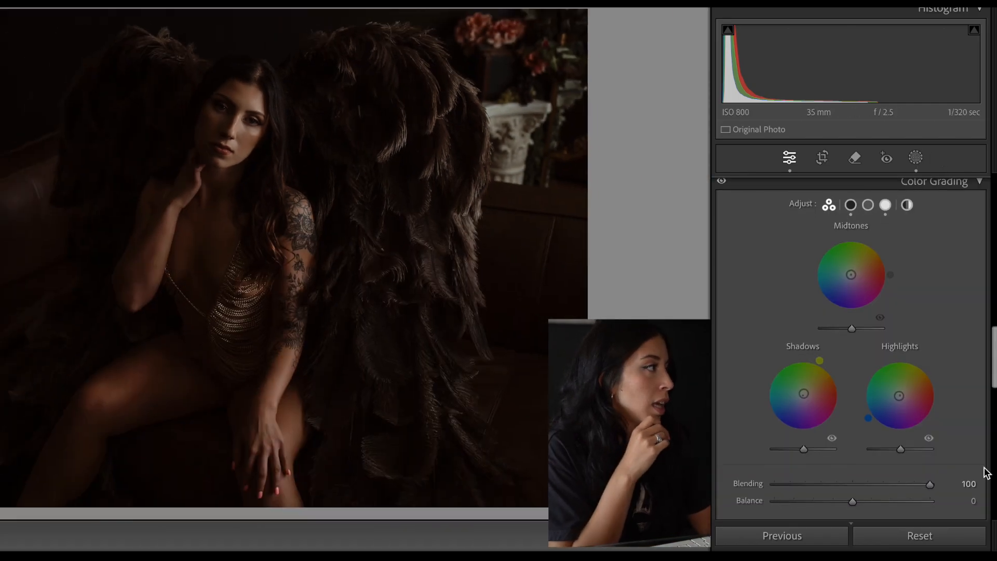
Heal a spot near the model's raised wrist with the Remove tool at size 12
left_click(853, 156)
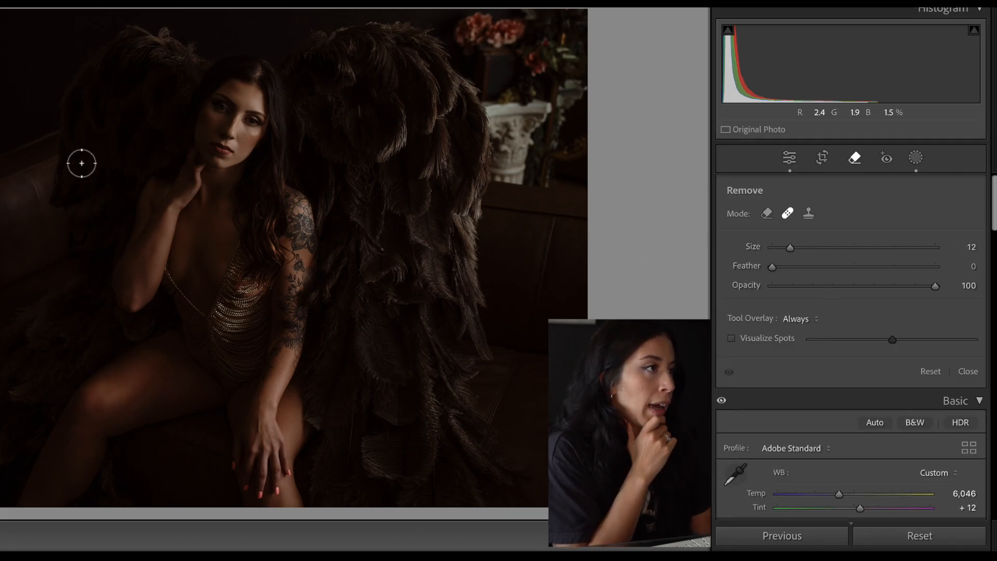
left_click(178, 178)
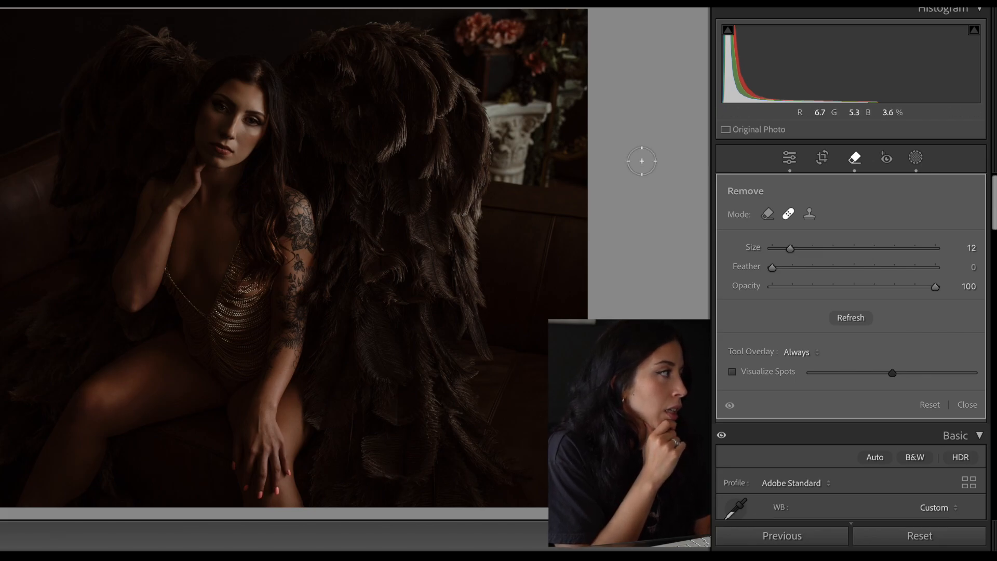
left_click(852, 150)
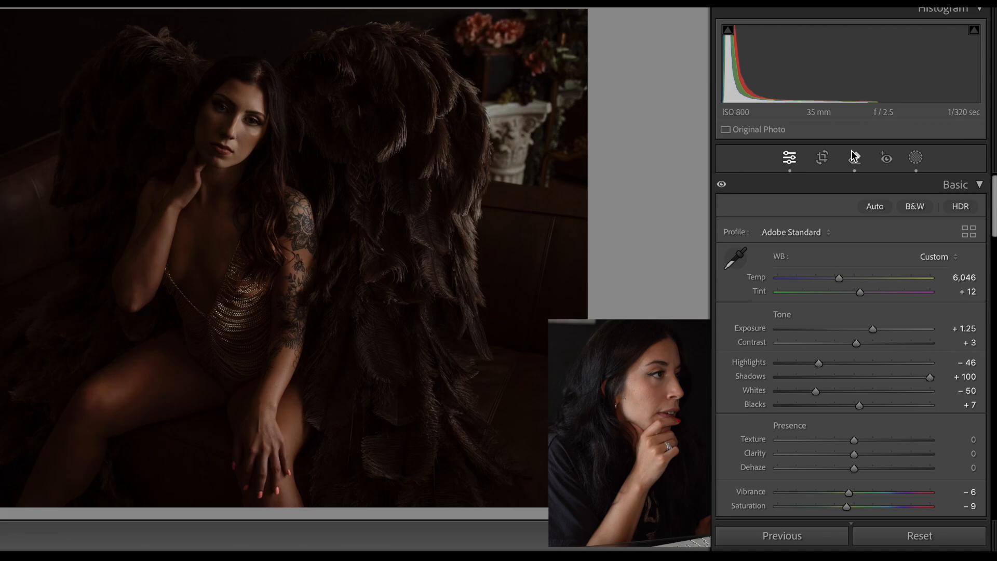
left_click(852, 151)
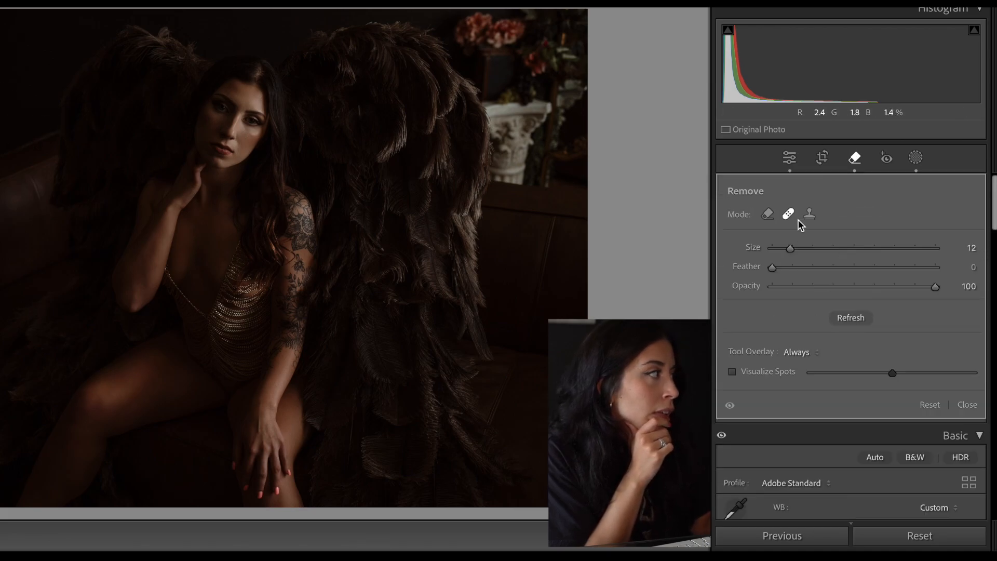
left_click(857, 155)
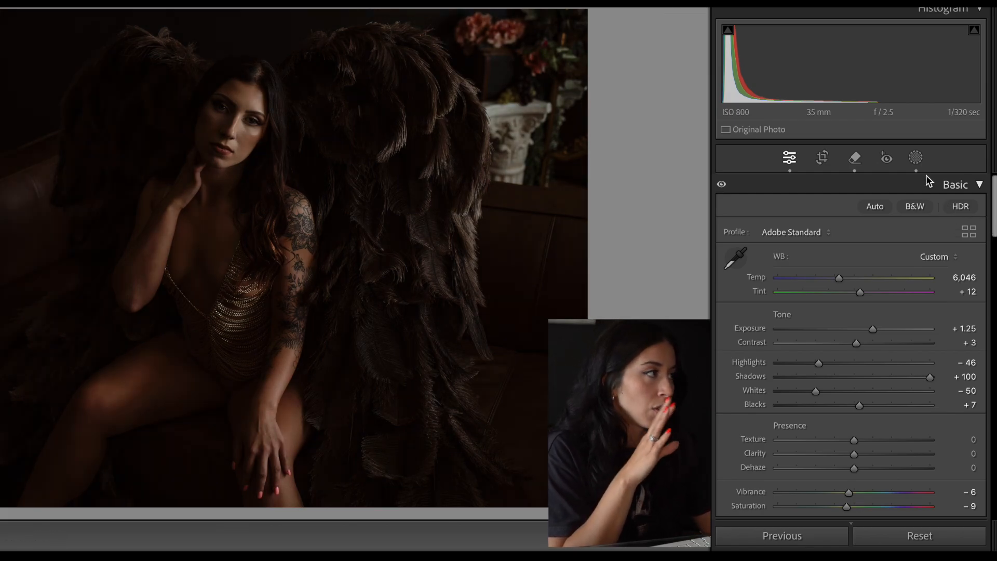
Start a third brush mask with Saturation set to −5
left_click(916, 158)
left_click(690, 30)
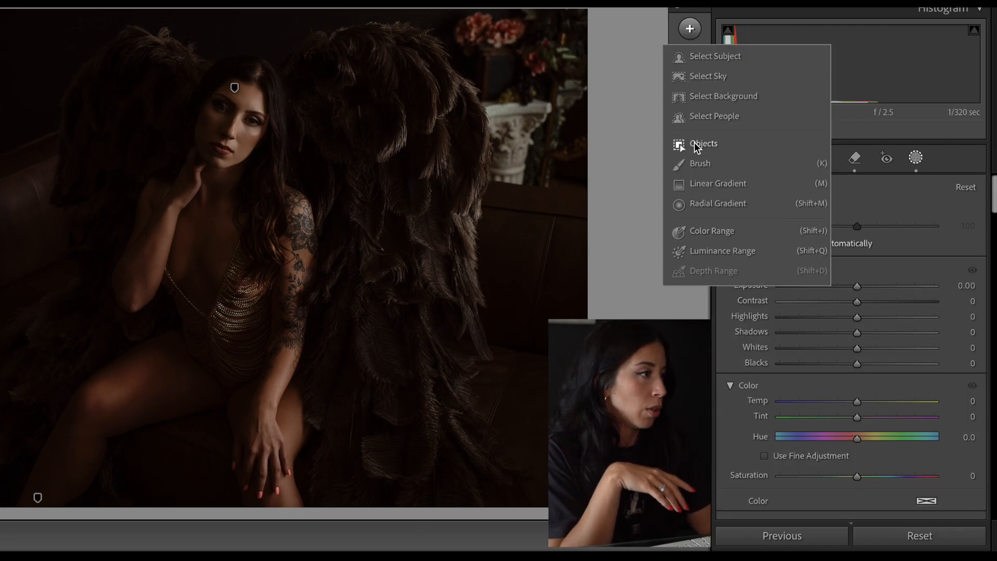
left_click(701, 166)
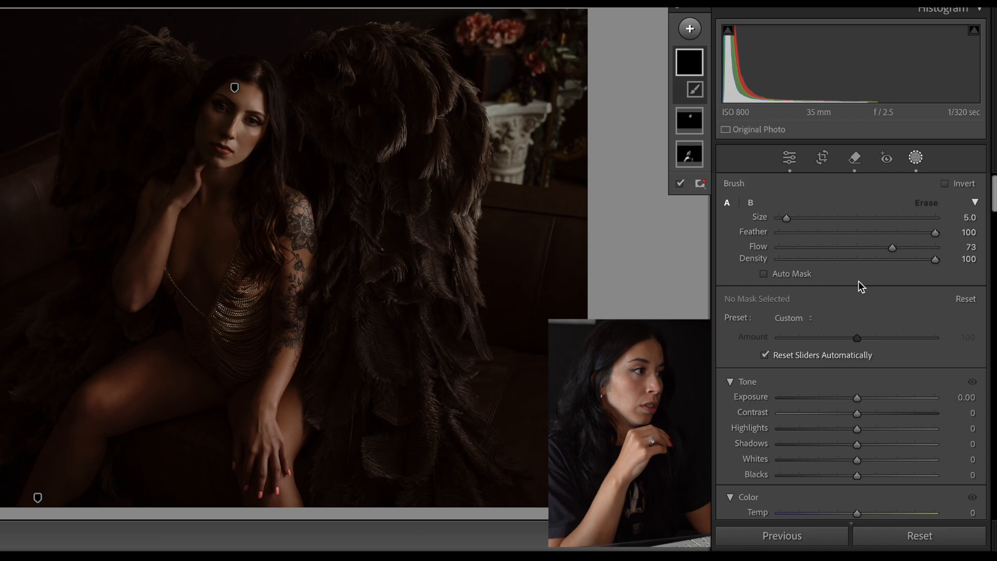
scroll(859, 282, "down", 3)
scroll(879, 446, "down", 6)
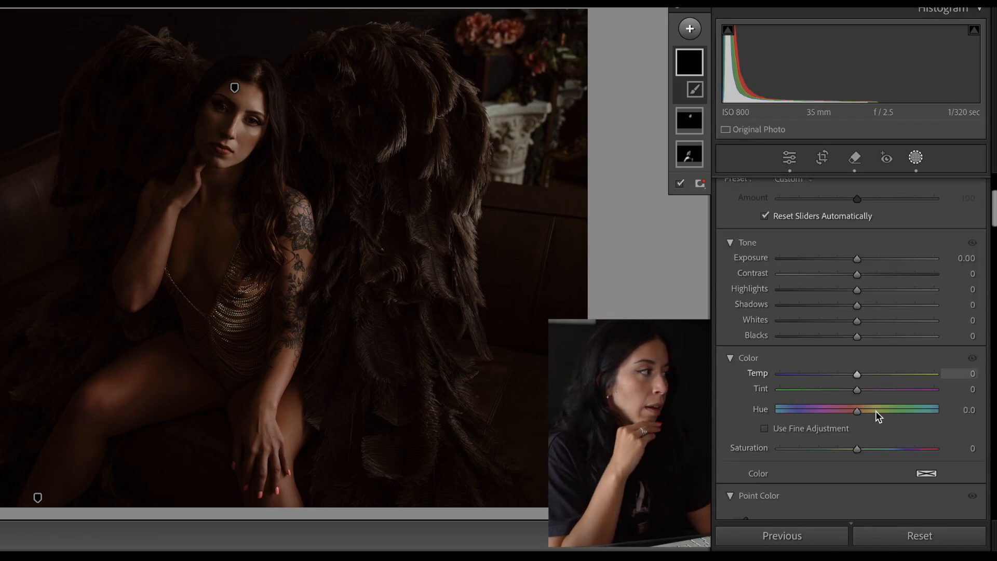
left_click_drag(858, 448, 855, 451)
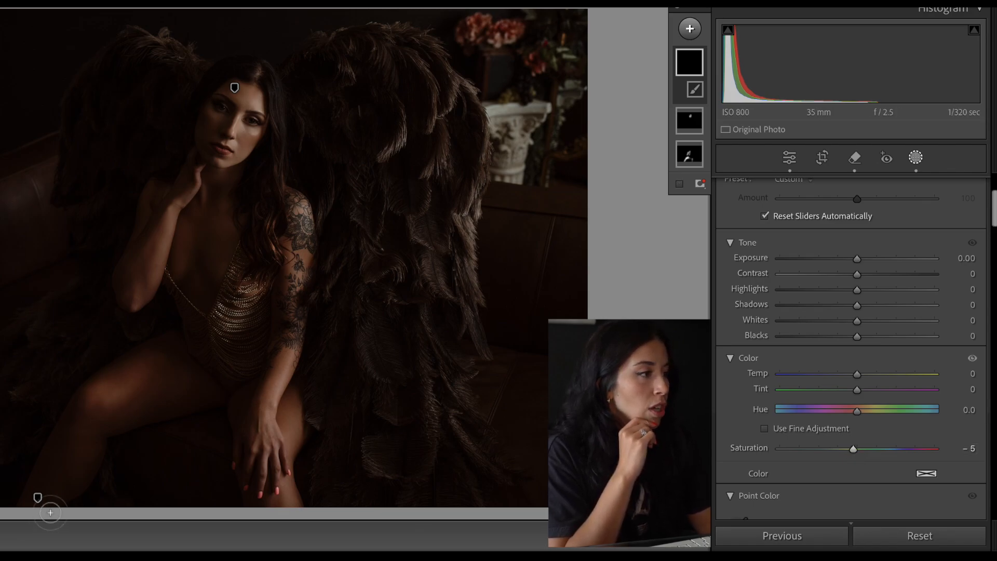
Paint the desaturating brush over both legs and lower the mask's Saturation to −13, comparing the photo with its before view
mouse_move(75, 475)
left_mouse_down()
mouse_move(96, 419)
mouse_move(63, 460)
mouse_move(114, 395)
mouse_move(159, 364)
mouse_move(132, 369)
mouse_move(107, 405)
mouse_move(116, 416)
mouse_move(177, 381)
mouse_move(169, 353)
mouse_move(109, 387)
mouse_move(154, 369)
mouse_move(183, 378)
mouse_move(72, 418)
mouse_move(150, 376)
mouse_move(138, 368)
mouse_move(186, 367)
left_mouse_up()
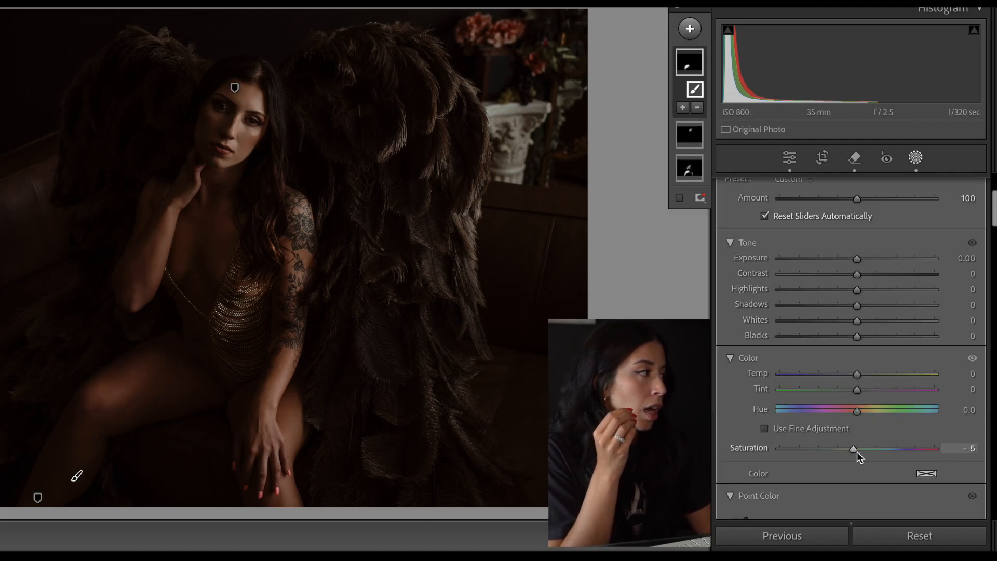
left_click_drag(854, 450, 848, 453)
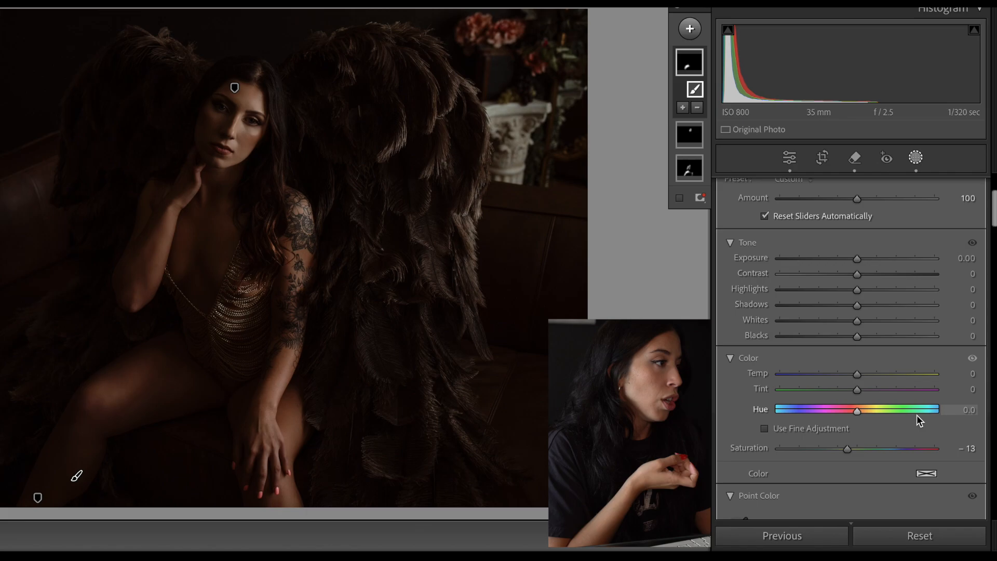
left_click_drag(286, 436, 300, 389)
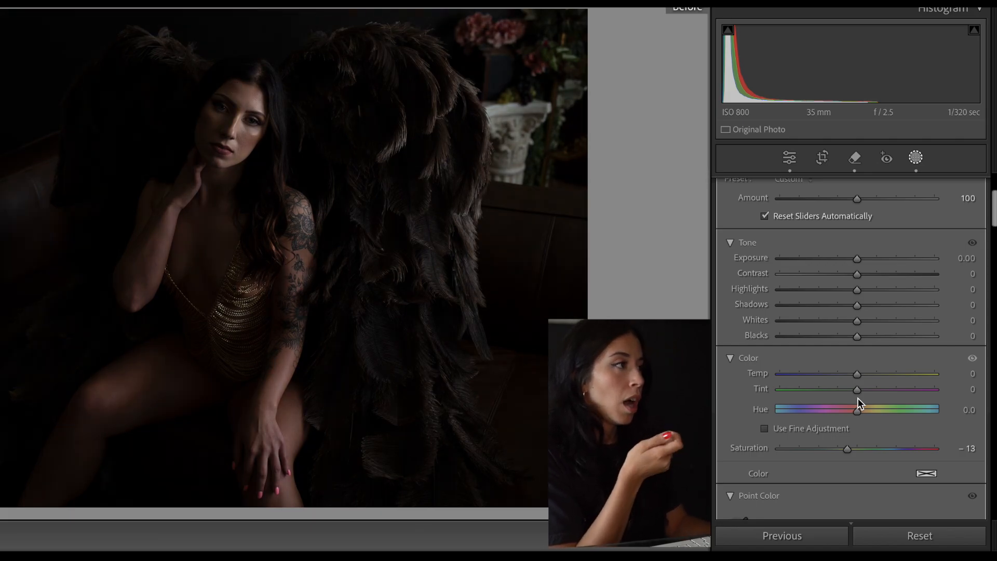
key("backslash")
key("backslash")
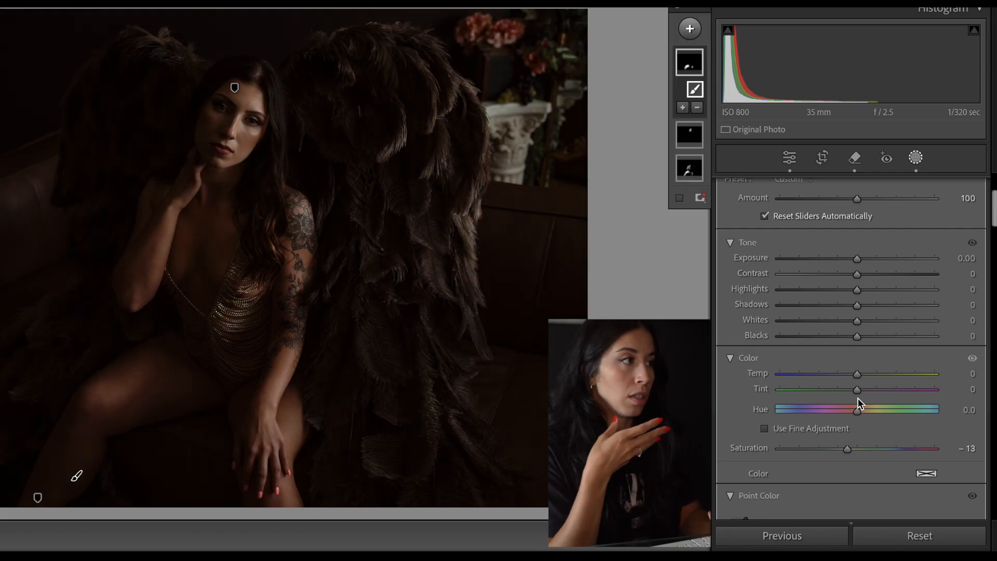
key("backslash")
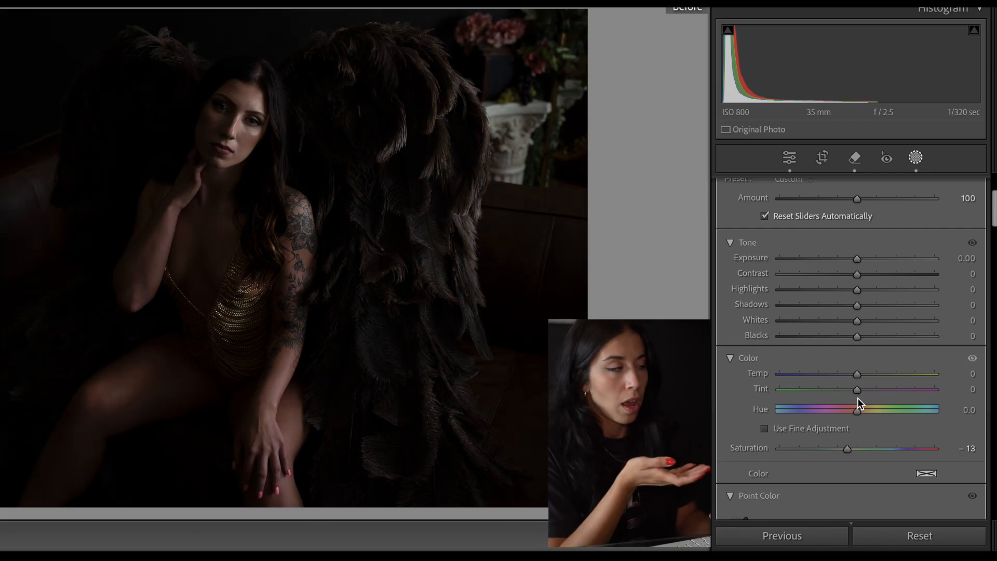
key("backslash")
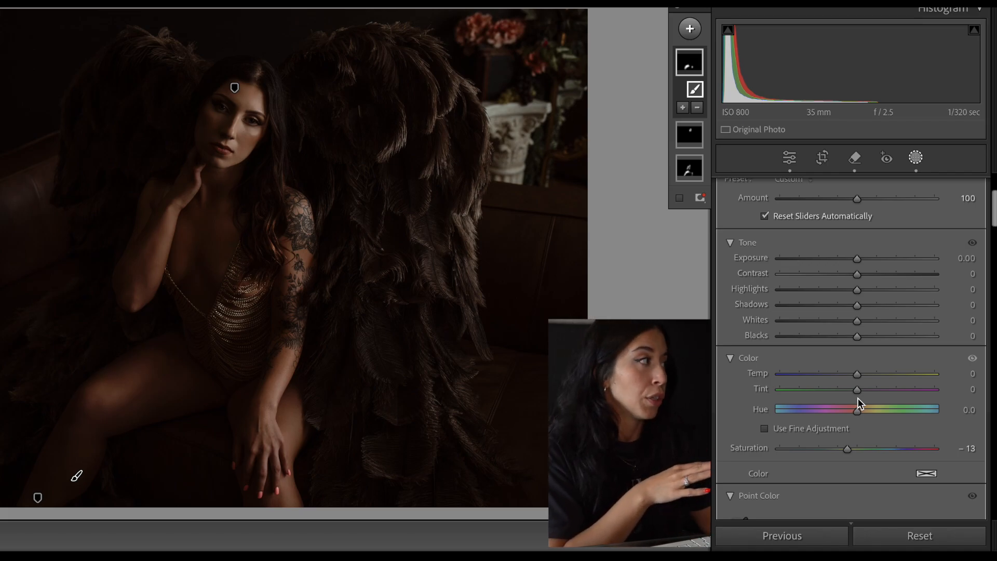
Add a new brush mask and set its Clarity to 39
left_click(690, 28)
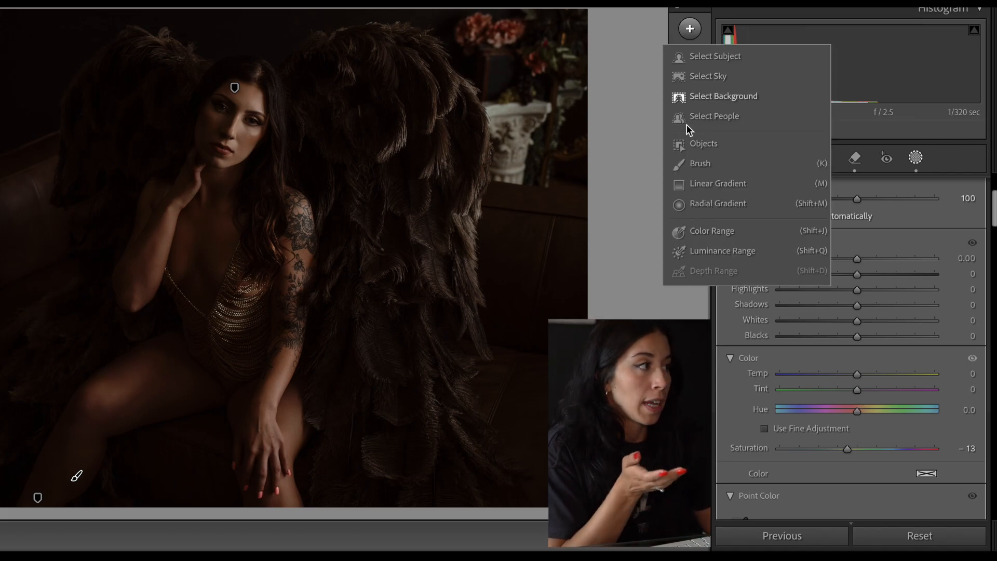
left_click(699, 163)
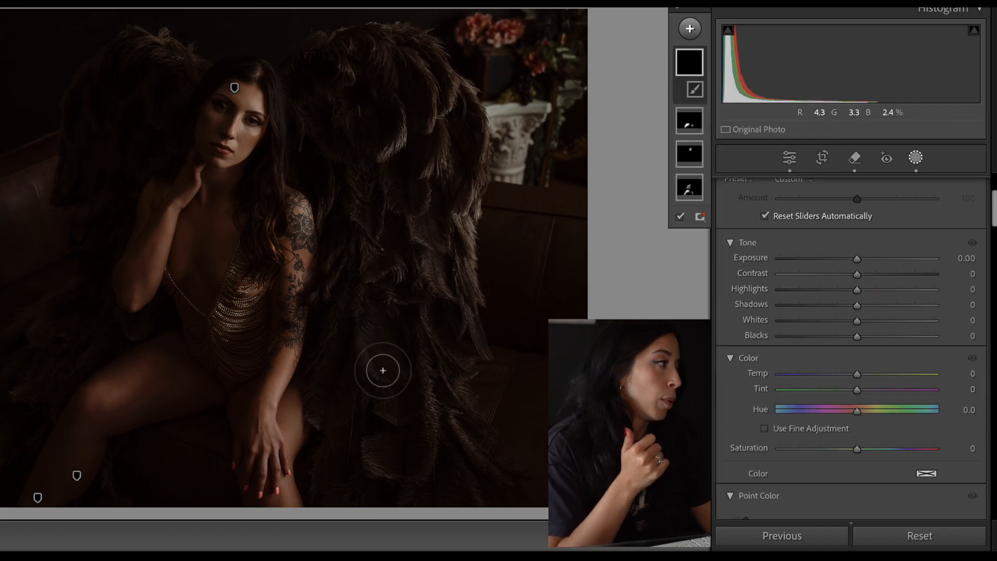
scroll(837, 372, "down", 6)
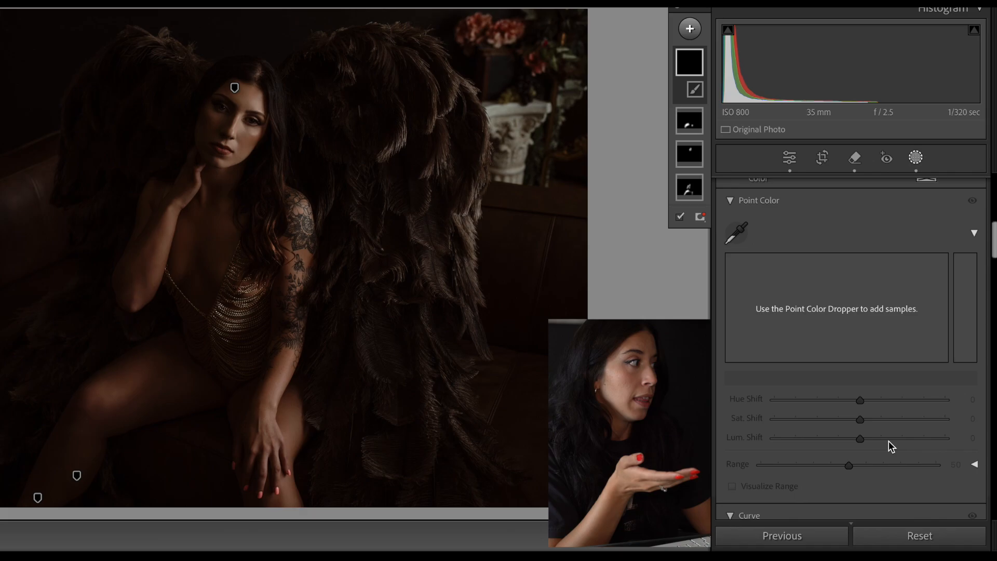
scroll(888, 440, "down", 2)
scroll(886, 440, "down", 8)
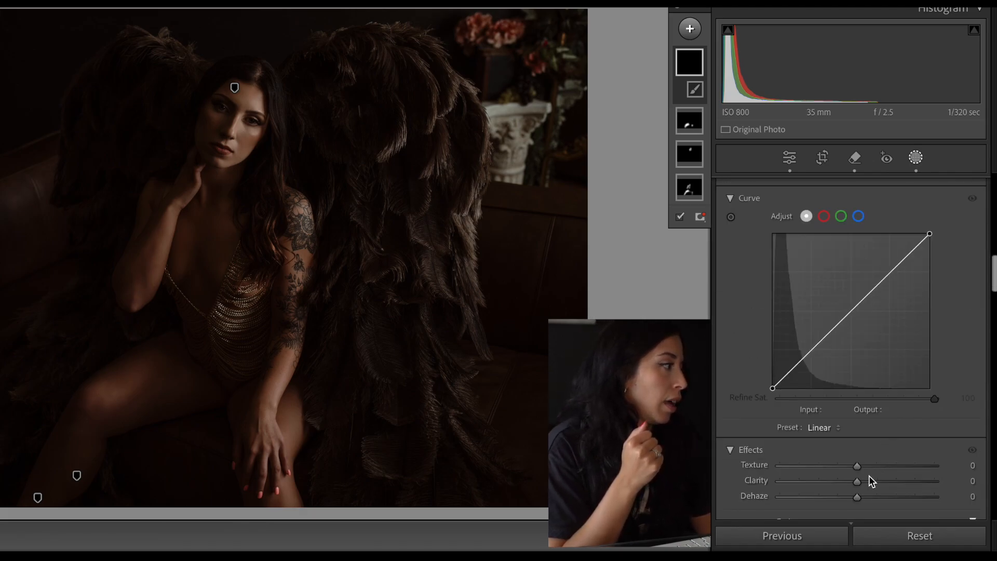
left_click_drag(871, 482, 895, 482)
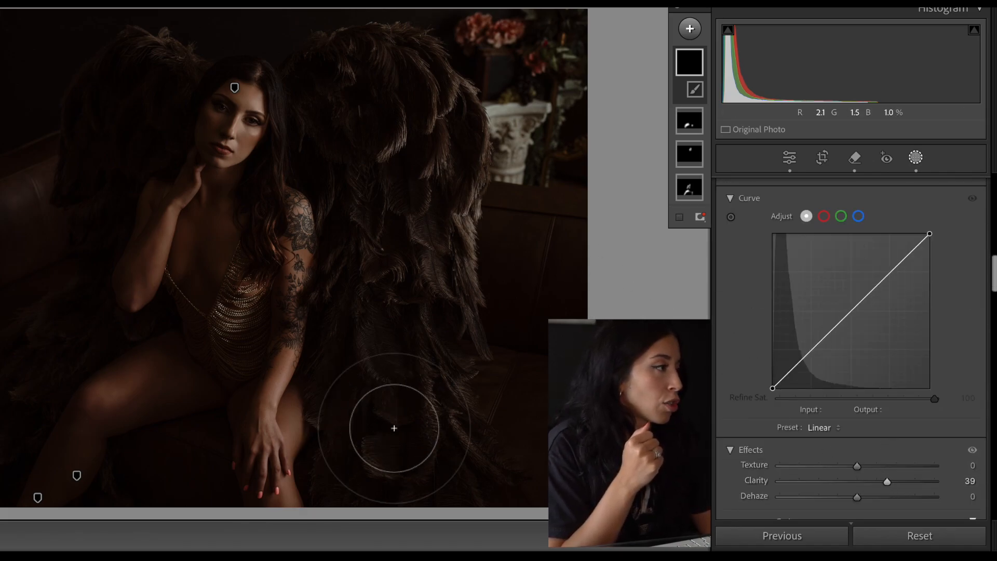
Paint the Clarity brush over the feathers of both wings, reducing the brush size for the narrower areas
mouse_move(381, 453)
left_mouse_down()
mouse_move(377, 327)
mouse_move(434, 479)
left_mouse_up()
scroll(156, 48, "down", 3)
scroll(162, 55, "down", 3)
mouse_move(170, 80)
left_mouse_down()
mouse_move(124, 89)
mouse_move(166, 58)
mouse_move(86, 235)
mouse_move(92, 125)
mouse_move(121, 95)
mouse_move(67, 316)
mouse_move(77, 331)
mouse_move(119, 327)
mouse_move(94, 343)
mouse_move(73, 314)
mouse_move(142, 80)
mouse_move(156, 66)
mouse_move(192, 69)
mouse_move(138, 28)
mouse_move(160, 43)
mouse_move(106, 115)
mouse_move(143, 61)
mouse_move(88, 91)
mouse_move(54, 198)
mouse_move(91, 122)
mouse_move(124, 104)
left_mouse_up()
scroll(187, 72, "down", 2)
mouse_move(298, 89)
left_mouse_down()
mouse_move(314, 63)
mouse_move(299, 115)
mouse_move(306, 169)
mouse_move(340, 212)
mouse_move(333, 134)
mouse_move(353, 55)
mouse_move(398, 38)
mouse_move(455, 101)
mouse_move(417, 252)
mouse_move(372, 300)
mouse_move(334, 291)
mouse_move(325, 502)
mouse_move(430, 482)
mouse_move(476, 511)
mouse_move(450, 251)
mouse_move(367, 241)
mouse_move(279, 58)
mouse_move(323, 99)
left_mouse_up()
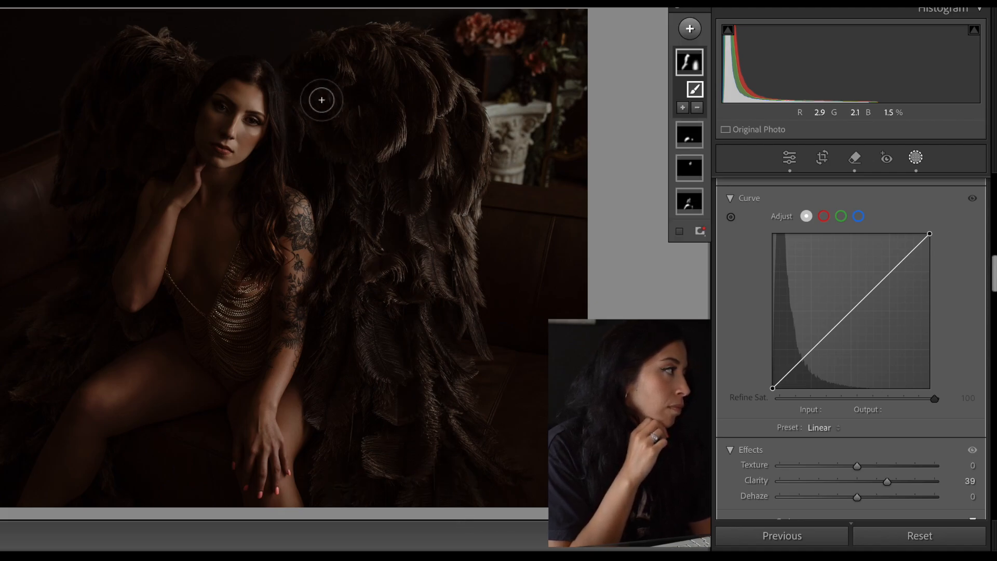
Check the wing mask's overlay and paint in the missed upper area of the wing beside the flowers with a size 15 brush
left_click(915, 161)
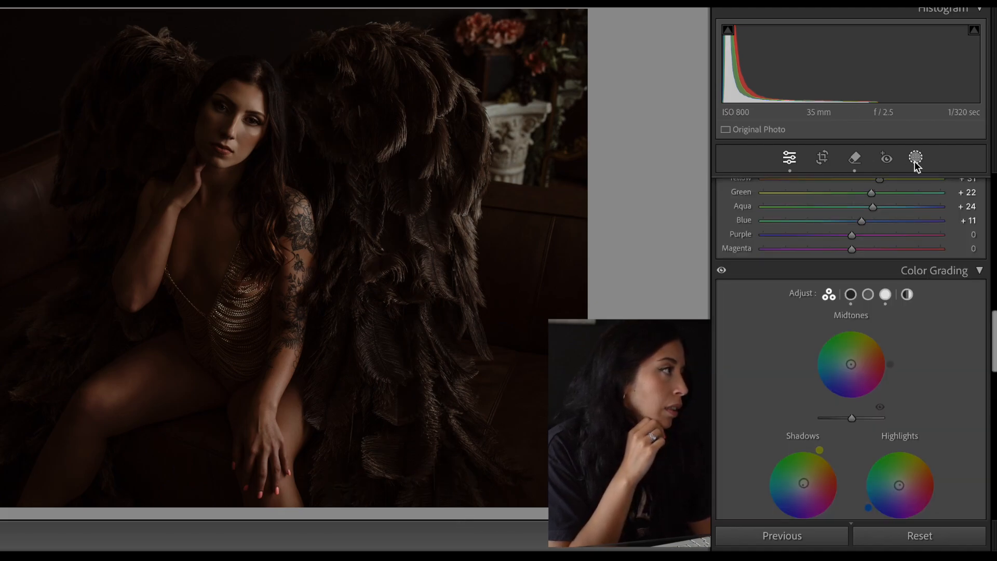
left_click(915, 161)
left_click(694, 69)
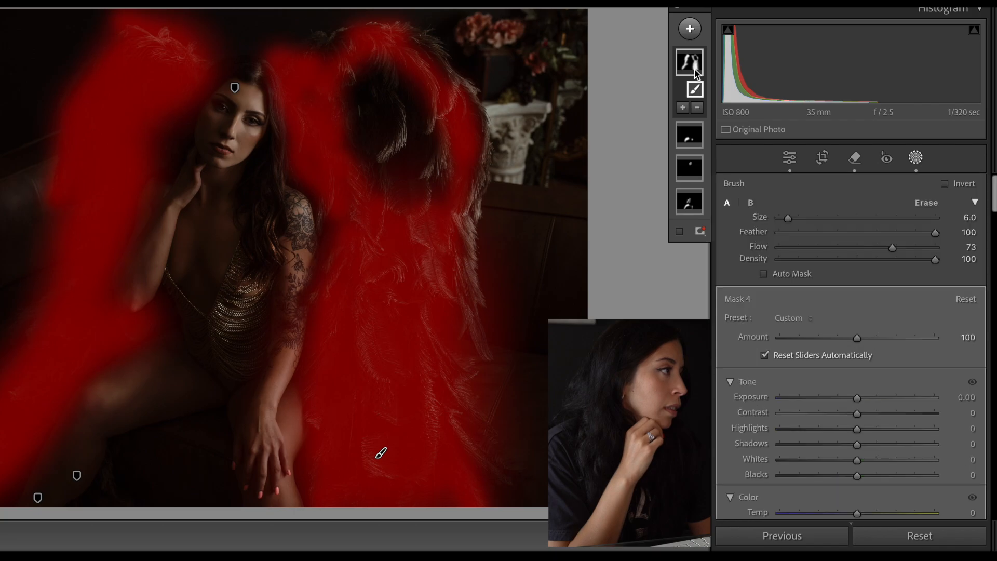
mouse_move(397, 197)
left_mouse_down()
mouse_move(400, 127)
mouse_move(350, 101)
mouse_move(355, 367)
mouse_move(381, 452)
left_mouse_up()
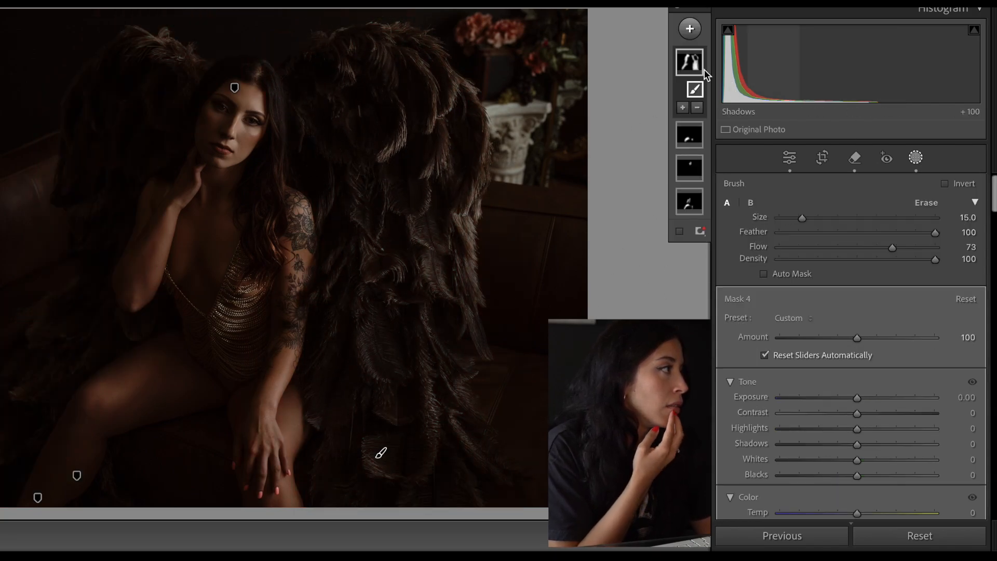
mouse_move(693, 64)
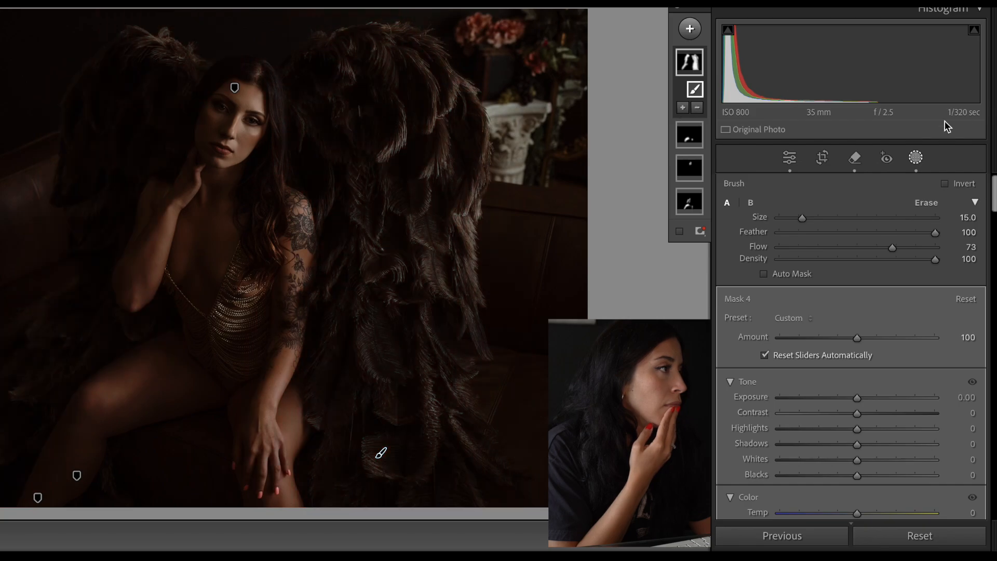
left_click(916, 159)
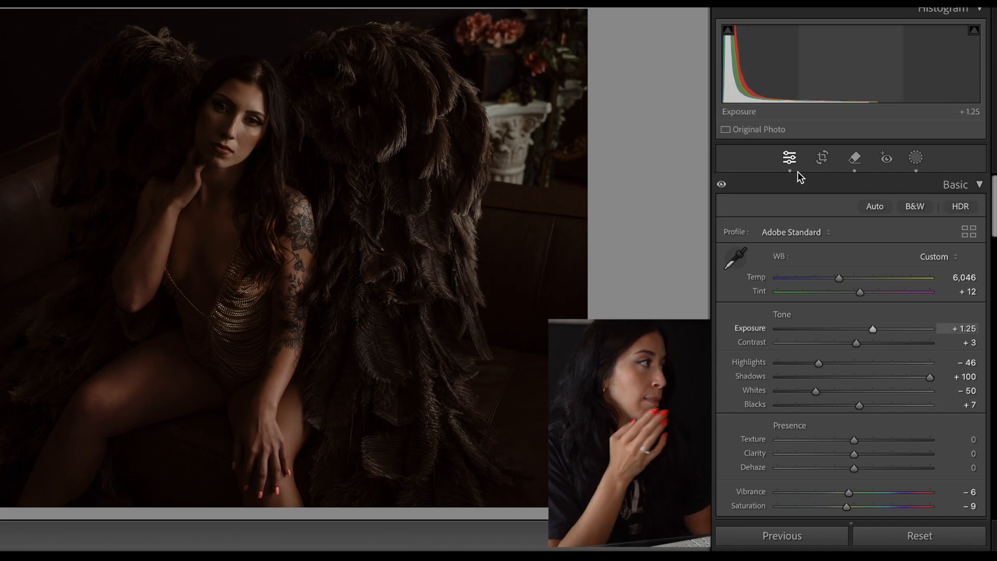
Add a brush mask with Clarity 18 and paint it over the model's long hair beside the tattooed arm
left_click(916, 158)
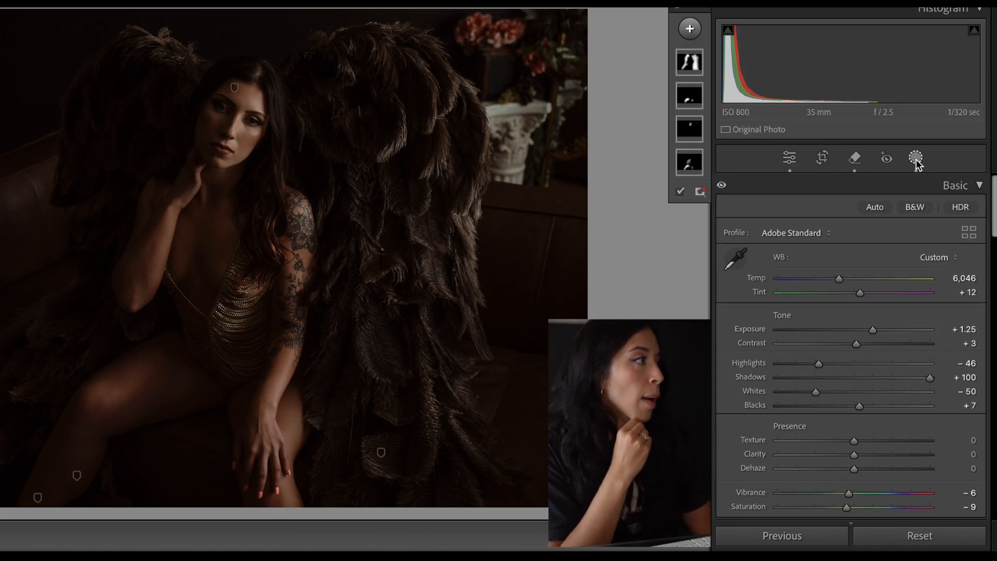
left_click(689, 28)
left_click(741, 168)
scroll(828, 438, "down", 10)
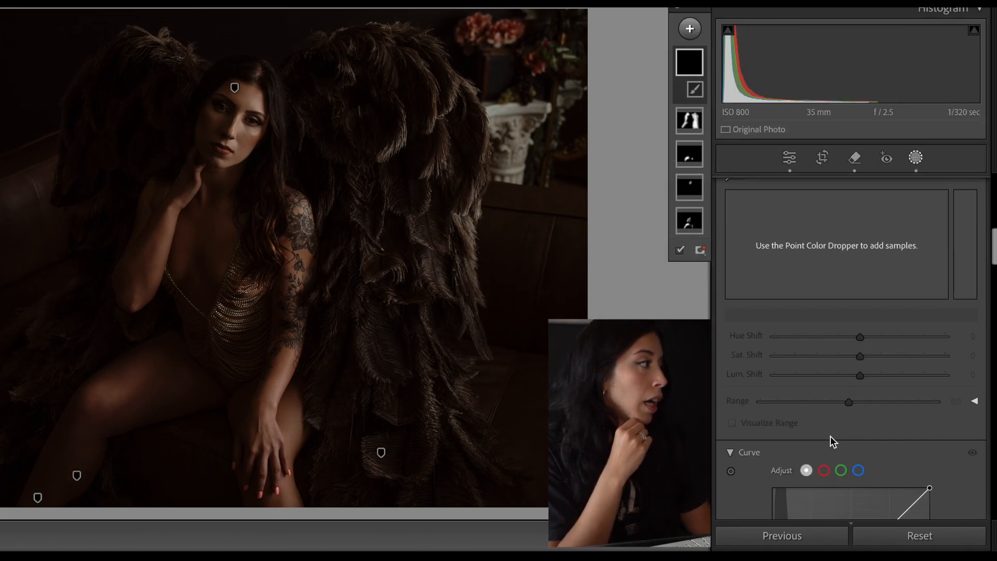
left_click_drag(857, 377, 872, 376)
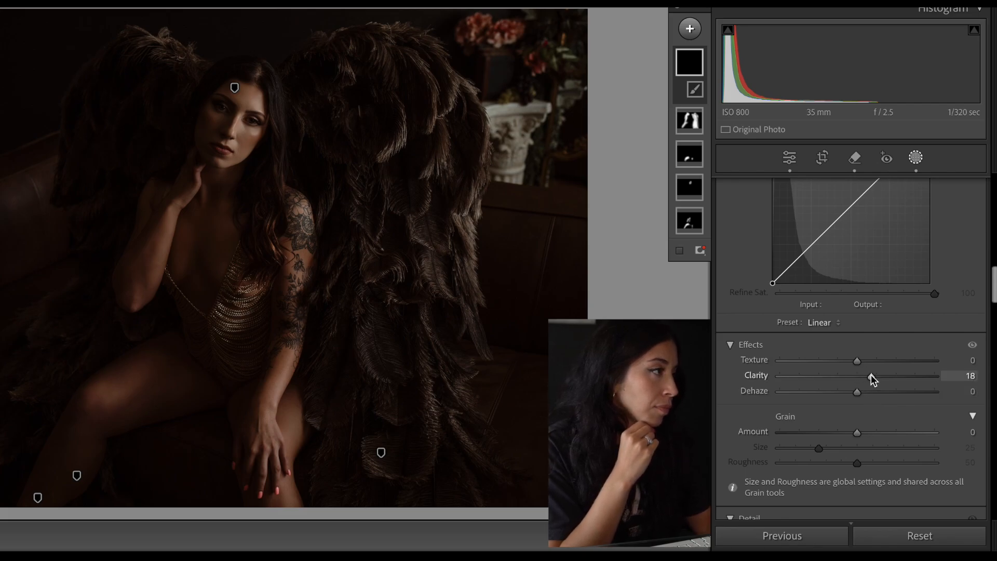
mouse_move(264, 241)
left_mouse_down()
mouse_move(284, 108)
mouse_move(256, 74)
mouse_move(270, 84)
mouse_move(279, 132)
mouse_move(266, 203)
left_mouse_up()
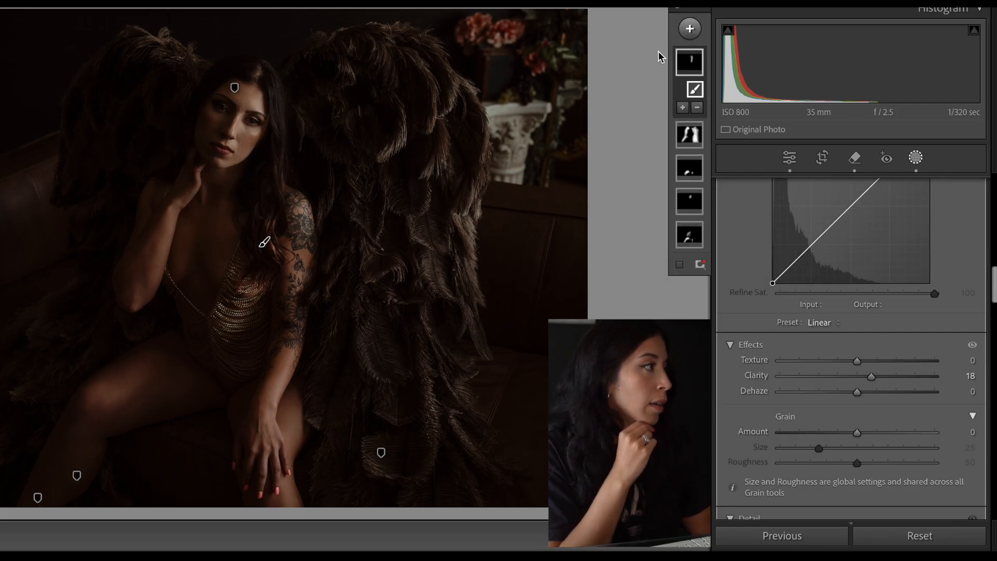
Add a brush mask with Clarity 29 and paint it over the gold chains of the model's outfit
left_click(689, 30)
left_click(710, 168)
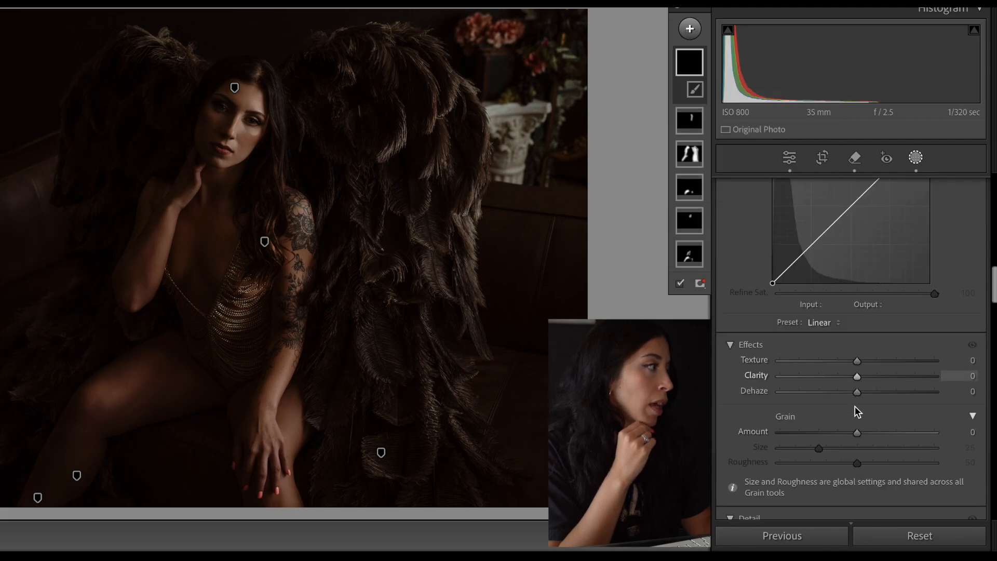
left_click_drag(862, 381, 882, 385)
left_click_drag(0, 119, 0, 96)
mouse_move(36, 255)
left_mouse_down()
mouse_move(149, 298)
mouse_move(159, 140)
mouse_move(95, 356)
mouse_move(0, 166)
mouse_move(163, 349)
mouse_move(104, 291)
mouse_move(140, 104)
mouse_move(52, 292)
left_mouse_up()
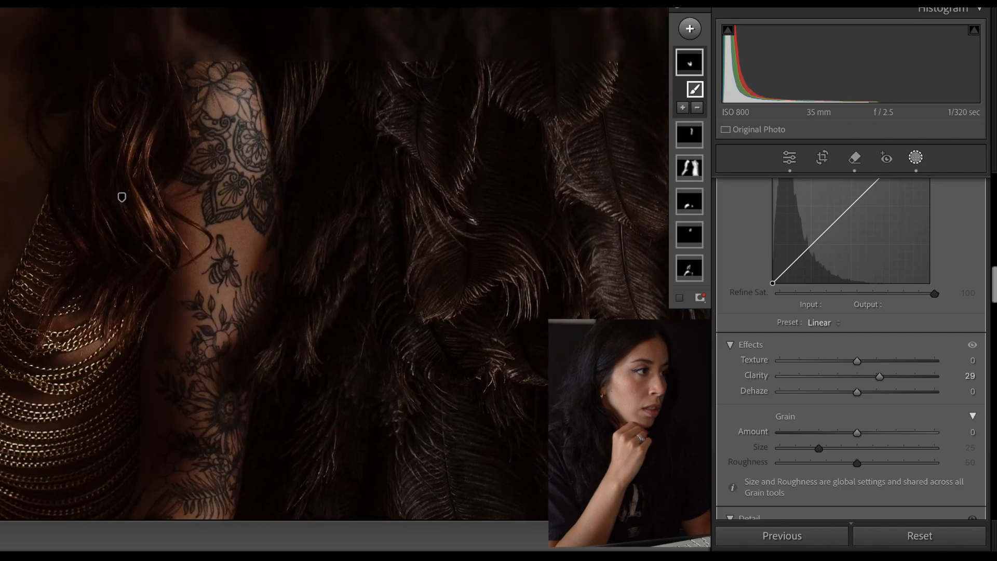
mouse_move(51, 213)
left_mouse_down()
mouse_move(1, 388)
mouse_move(54, 400)
left_mouse_up()
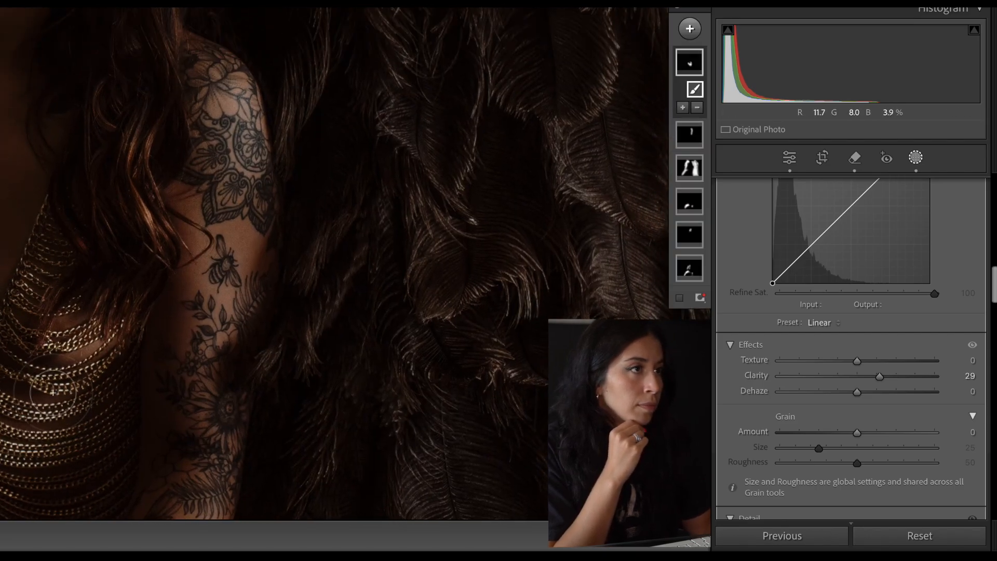
key("z")
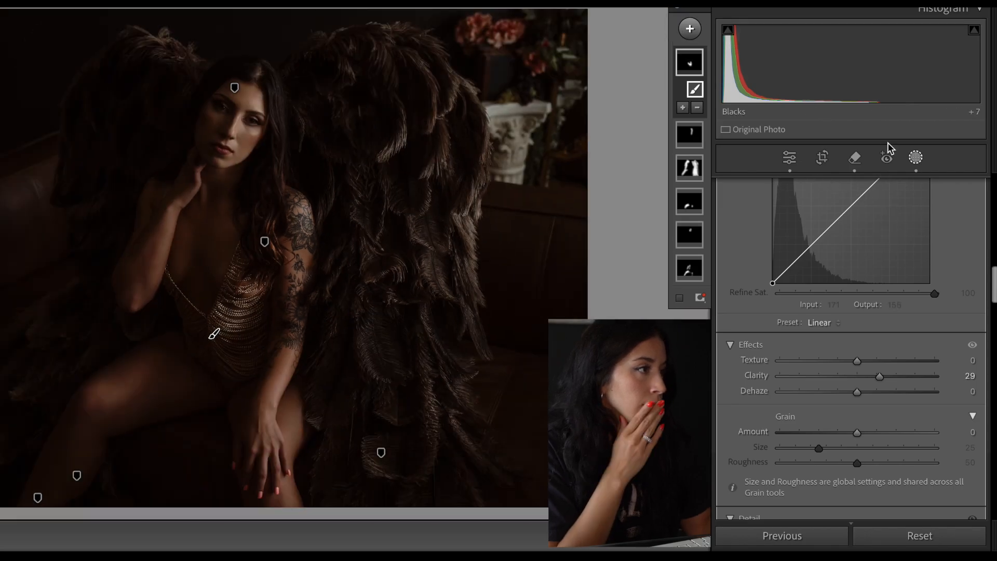
Compare the whole edited photo with its before view
left_click(916, 159)
key("backslash")
key("backslash")
key("backslash")
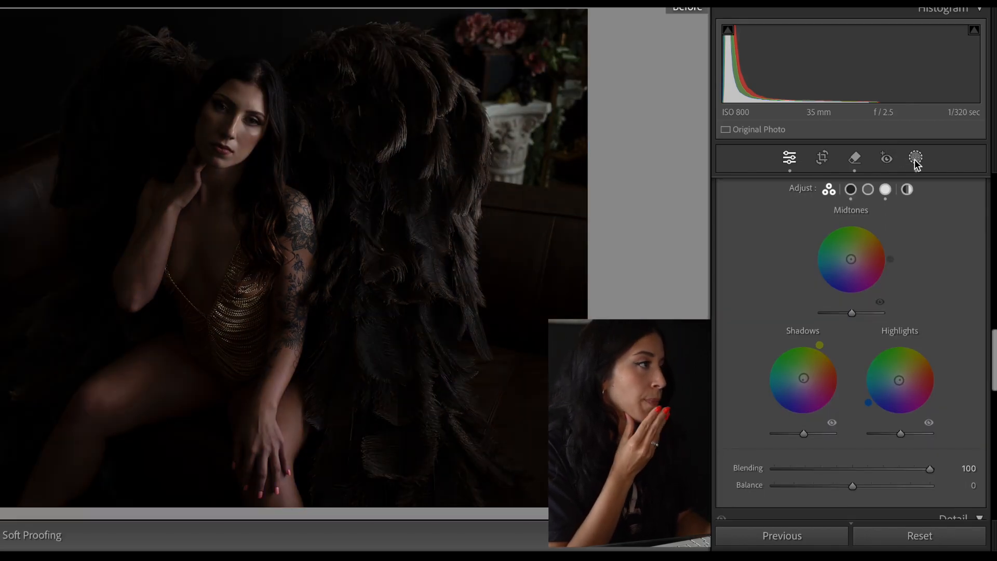
key("backslash")
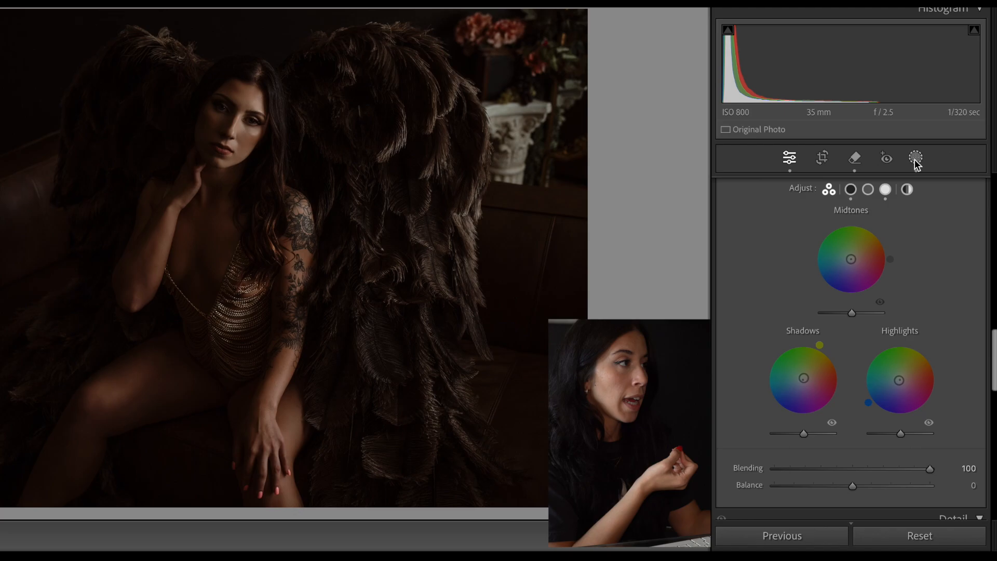
Start a new brush mask for the face with Exposure set to 0.44
left_click(228, 115)
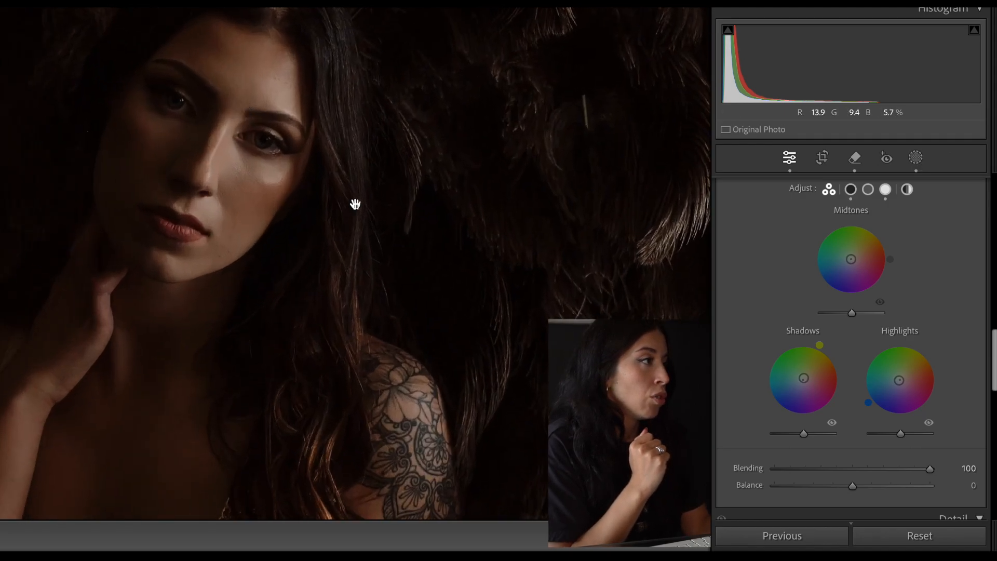
left_click(917, 158)
left_click(690, 28)
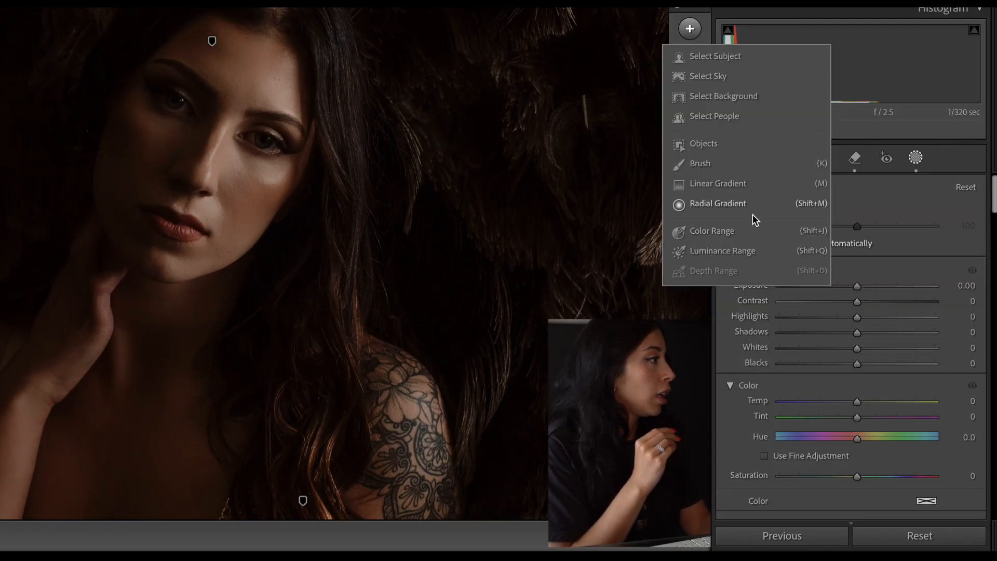
left_click(713, 167)
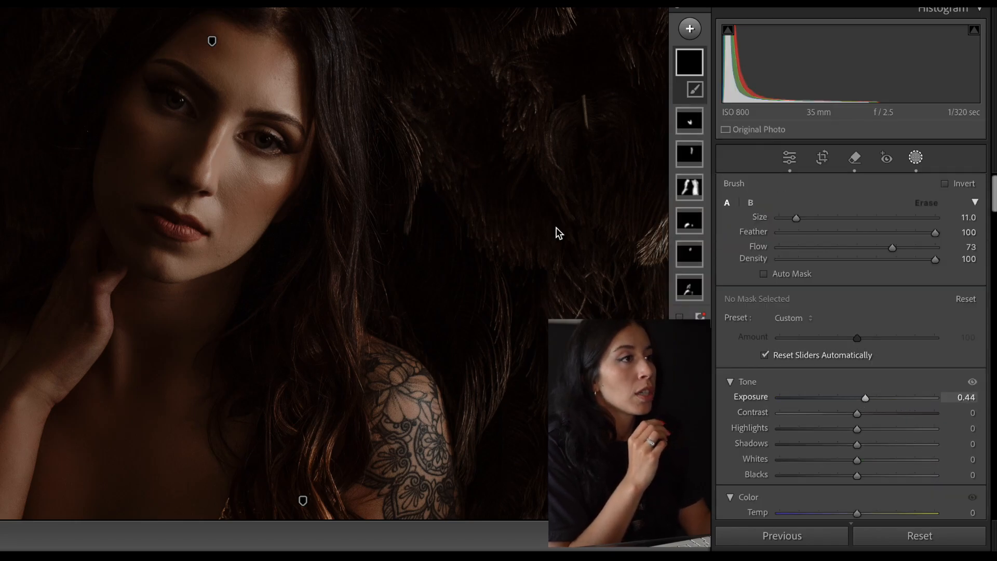
Paint the brightening brush over the irises of both eyes at size 3
key("super+minus")
left_click_drag(322, 250, 335, 320)
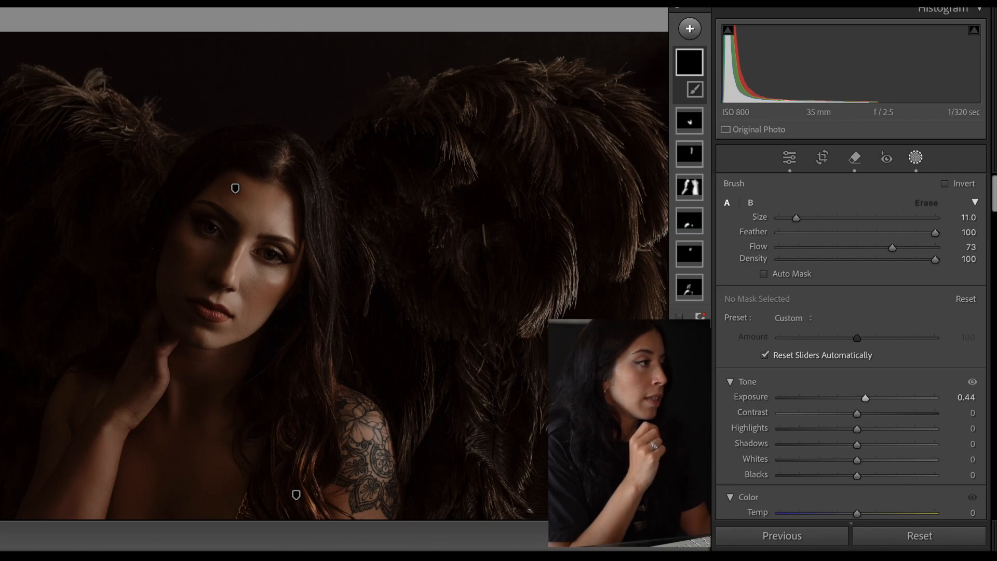
key("super+equal")
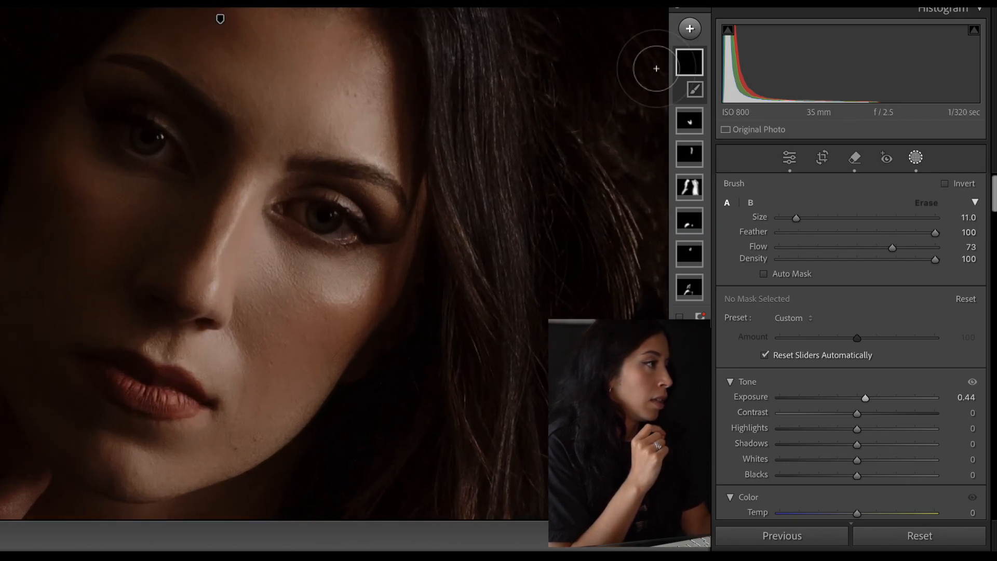
scroll(306, 160, "down", 5)
scroll(311, 218, "down", 1)
mouse_move(316, 208)
left_mouse_down()
mouse_move(336, 216)
mouse_move(310, 217)
left_mouse_up()
mouse_move(138, 128)
left_mouse_down()
mouse_move(141, 145)
mouse_move(155, 140)
mouse_move(140, 133)
left_mouse_up()
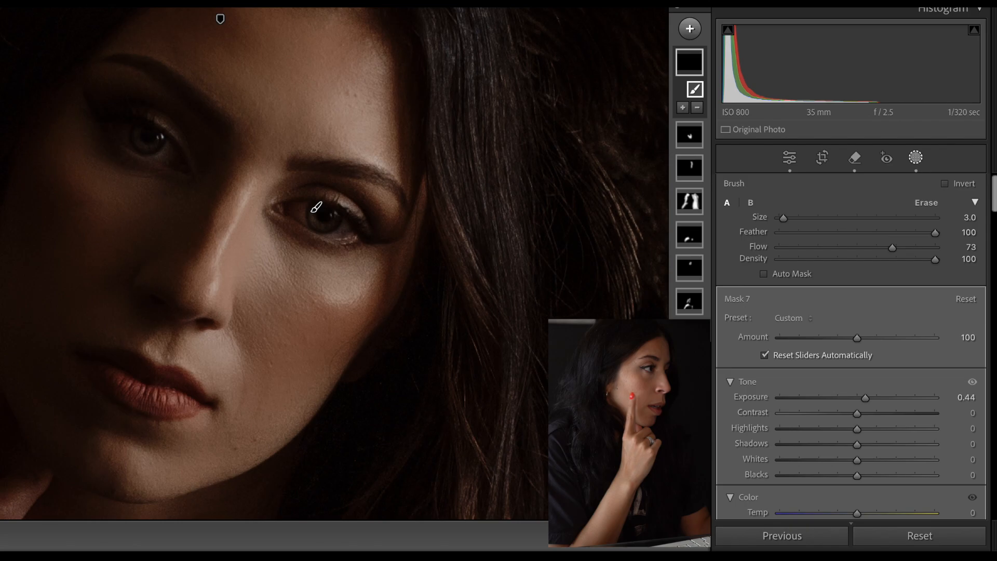
Raise the eye mask's Exposure to 2.08 and reduce it partway while judging it on the whole photo
key("z")
left_click_drag(865, 398, 897, 405)
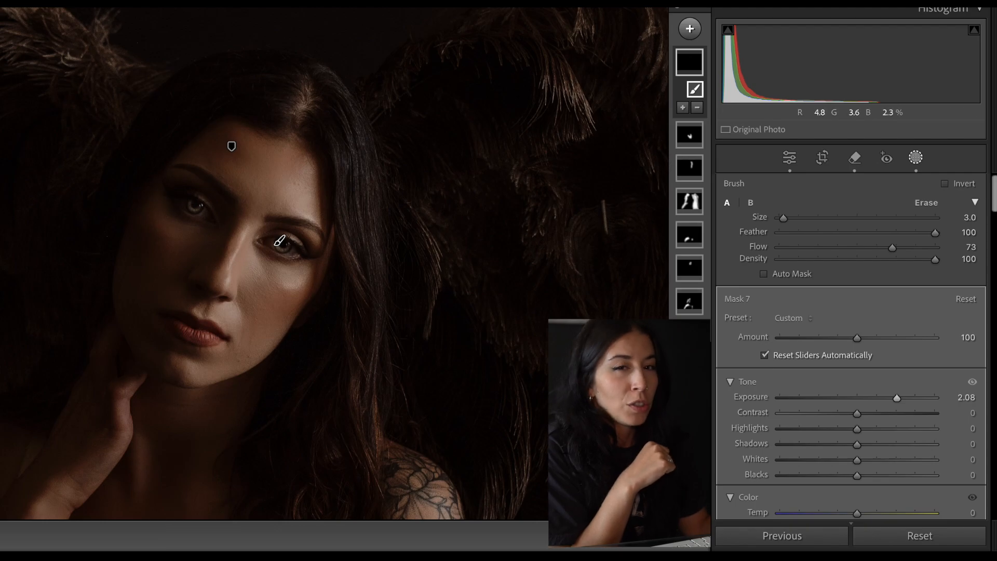
key("z")
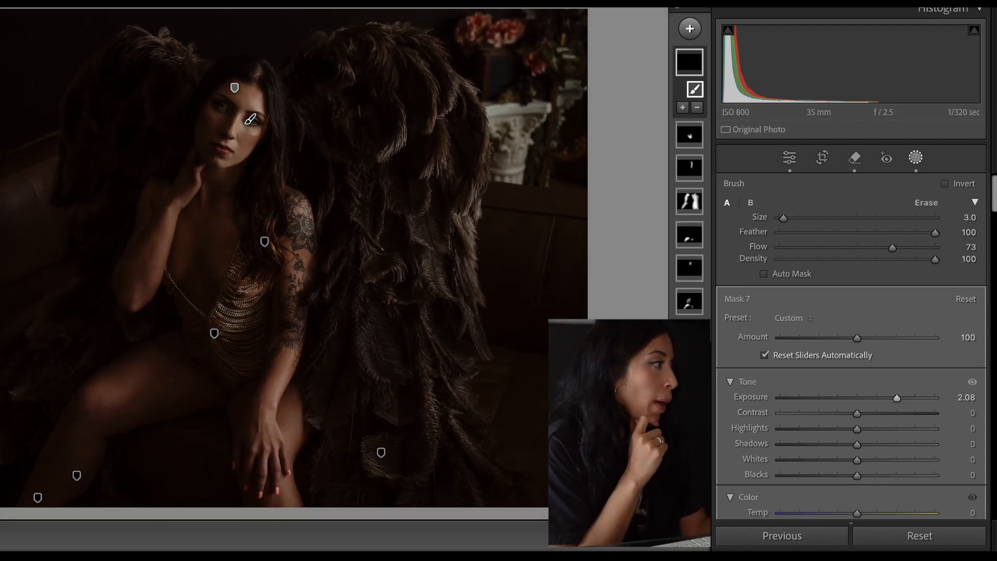
left_click_drag(899, 397, 877, 404)
Set the eye mask's Clarity to 52 and its Sharpness to 70
scroll(878, 422, "down", 5)
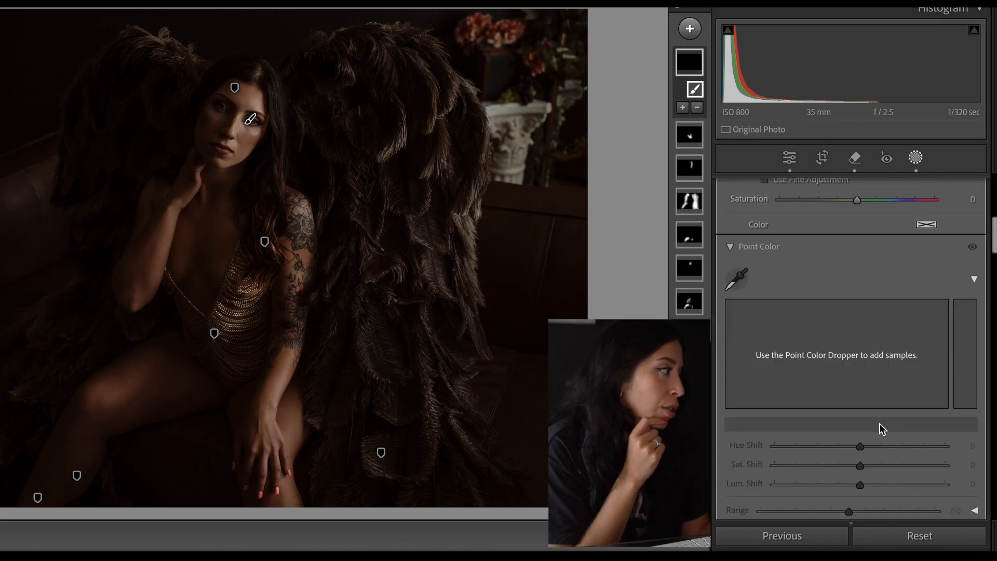
scroll(883, 429, "down", 6)
left_click_drag(860, 458, 901, 463)
scroll(890, 431, "down", 2)
scroll(890, 432, "down", 3)
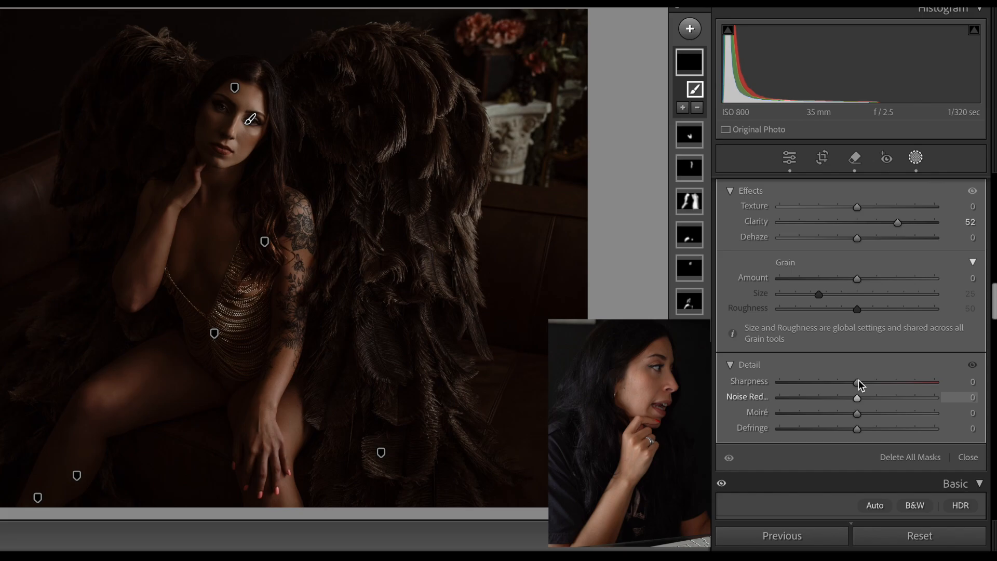
left_click_drag(861, 385, 915, 389)
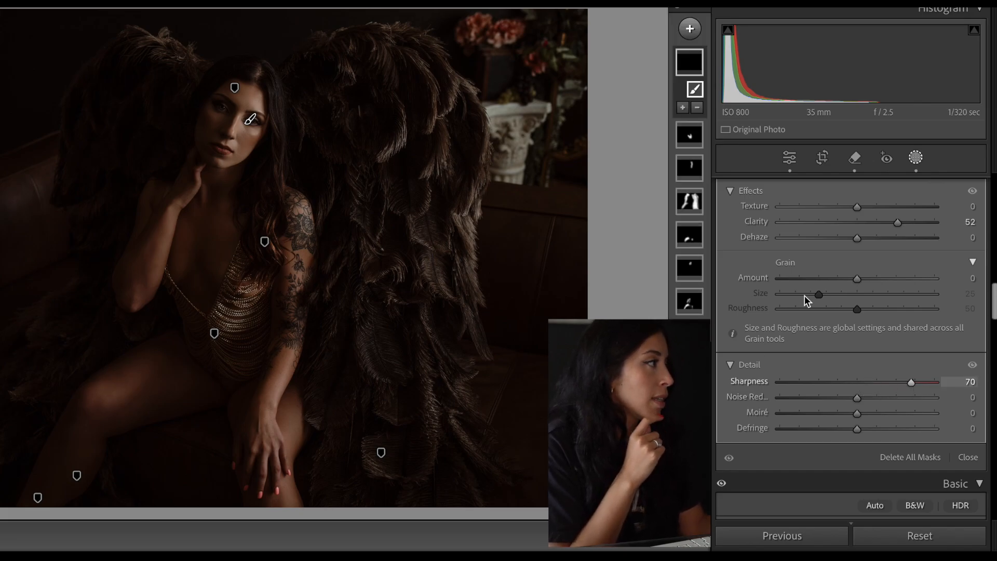
Close the masking tools and compare the model's face up close with the before view
left_click(916, 157)
left_click(262, 121)
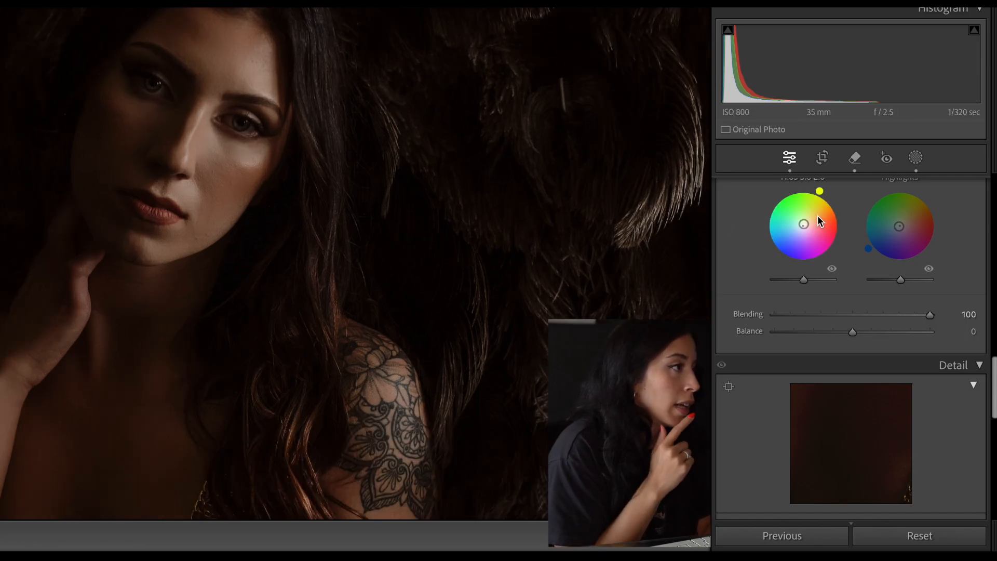
left_click_drag(359, 260, 395, 329)
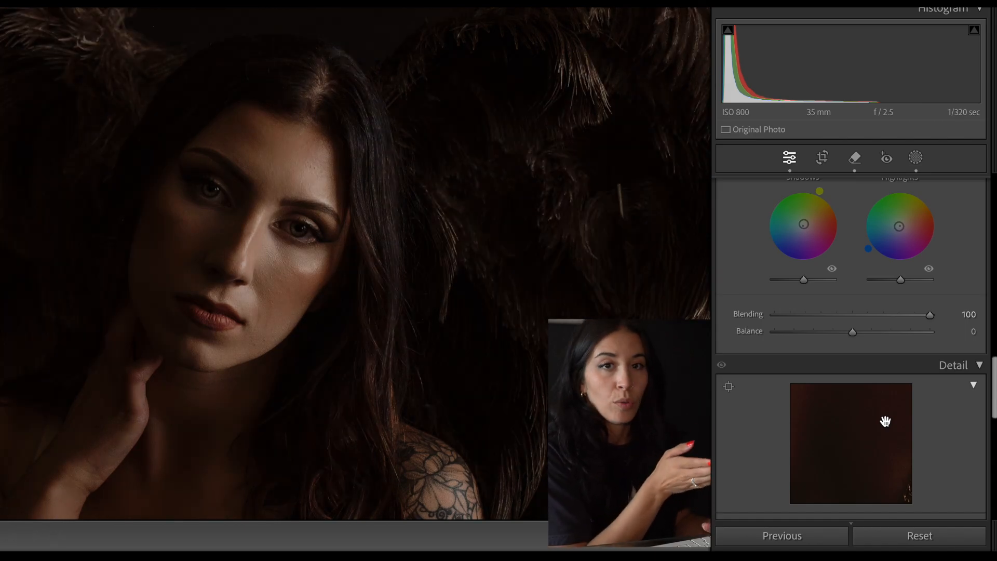
key("backslash")
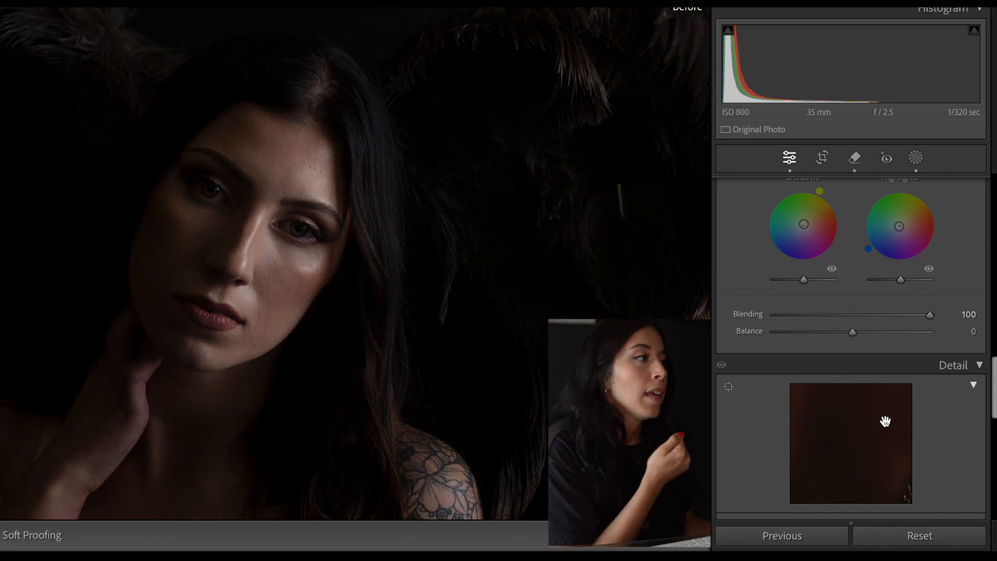
Return from the before view to the edited close-up and check the portrait's existing masks
key("backslash")
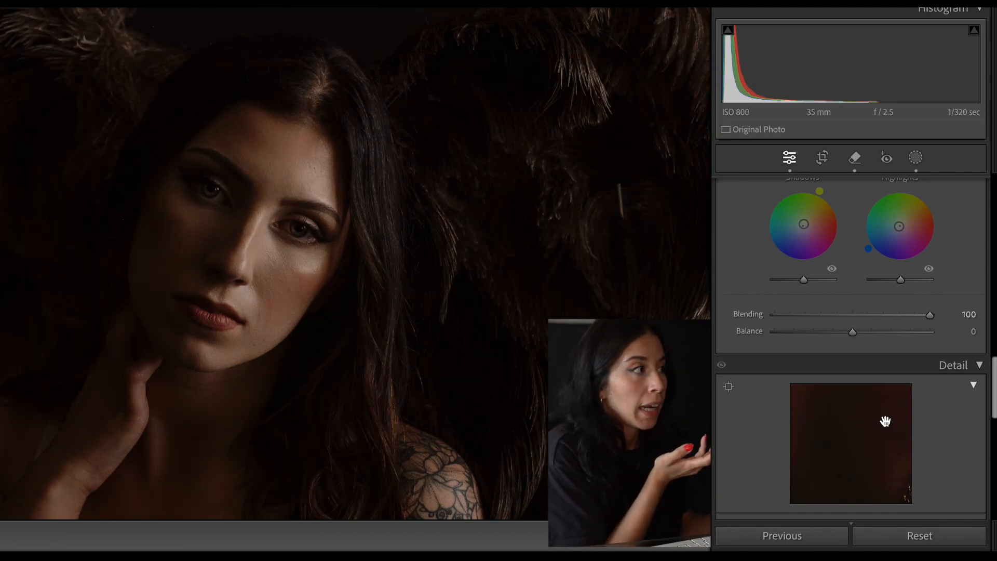
left_click(916, 158)
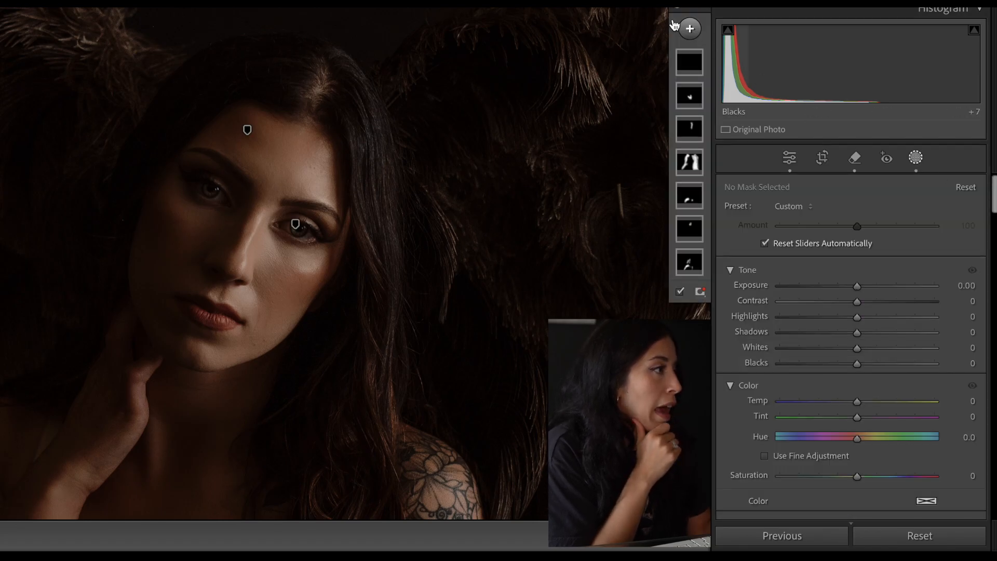
left_click(917, 158)
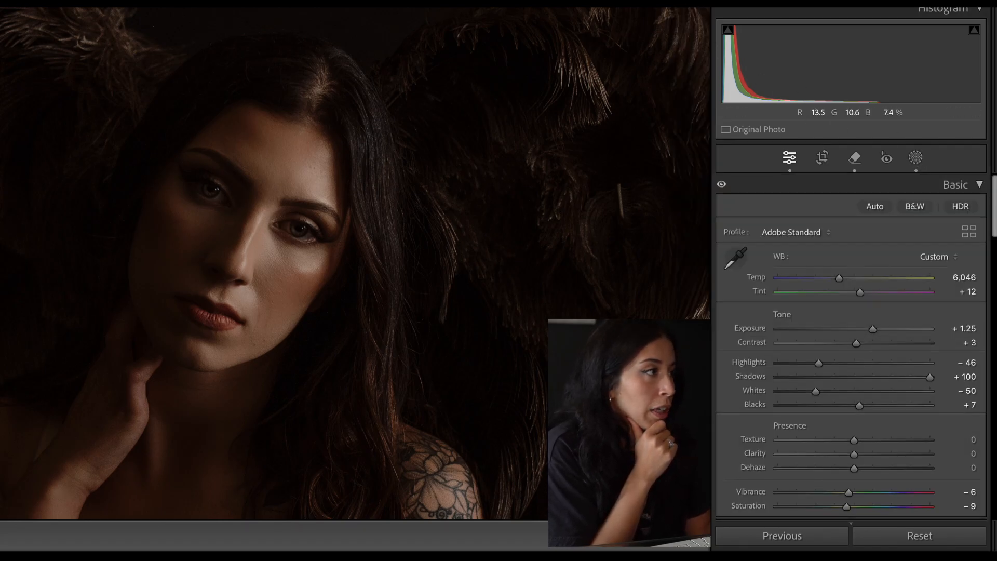
Heal the skin under the eye on the shadowed side of the face with short strokes at size 5
left_click(268, 278)
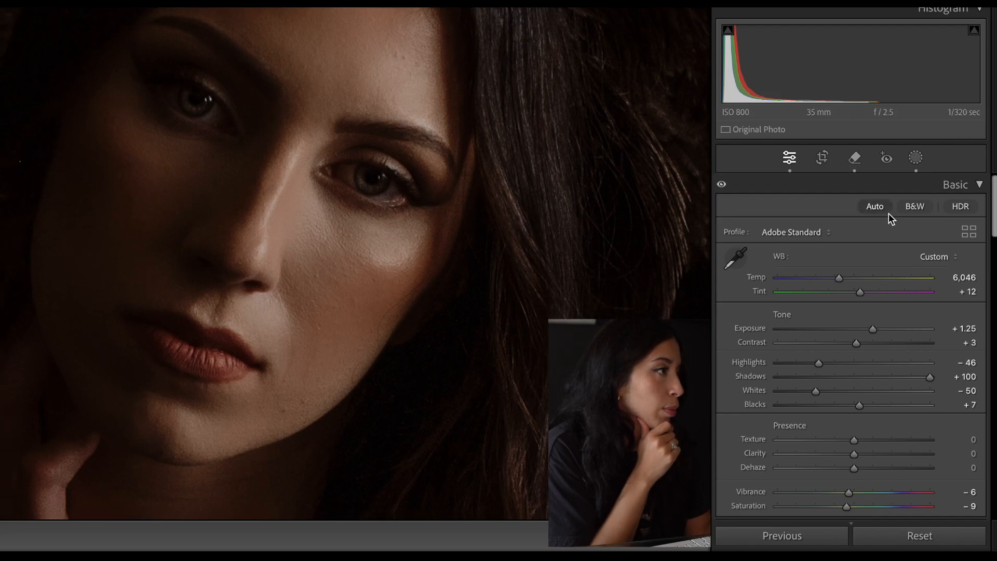
left_click(855, 158)
scroll(114, 115, "down", 5)
scroll(150, 159, "up", 1)
left_click_drag(147, 161, 103, 176)
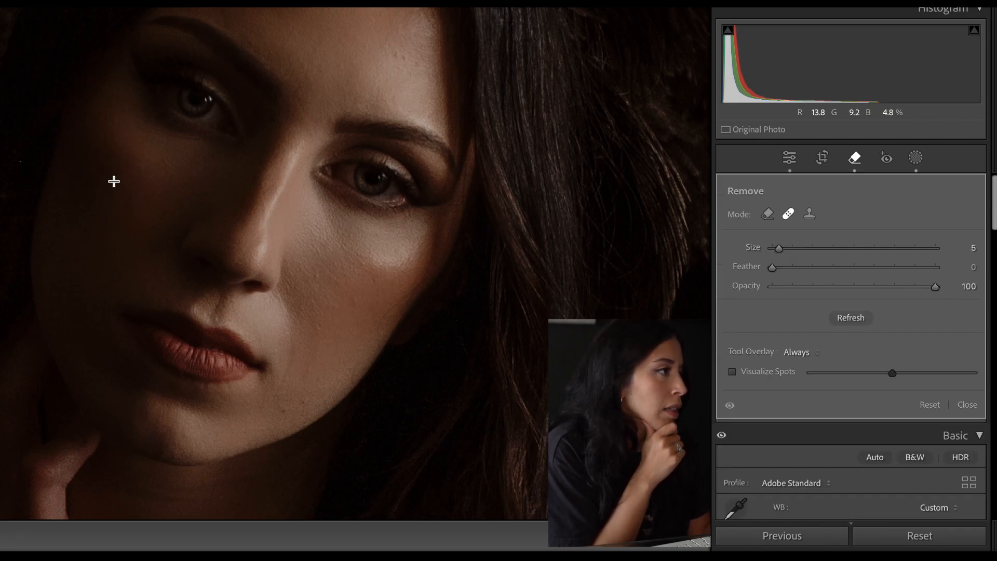
left_click_drag(111, 181, 139, 207)
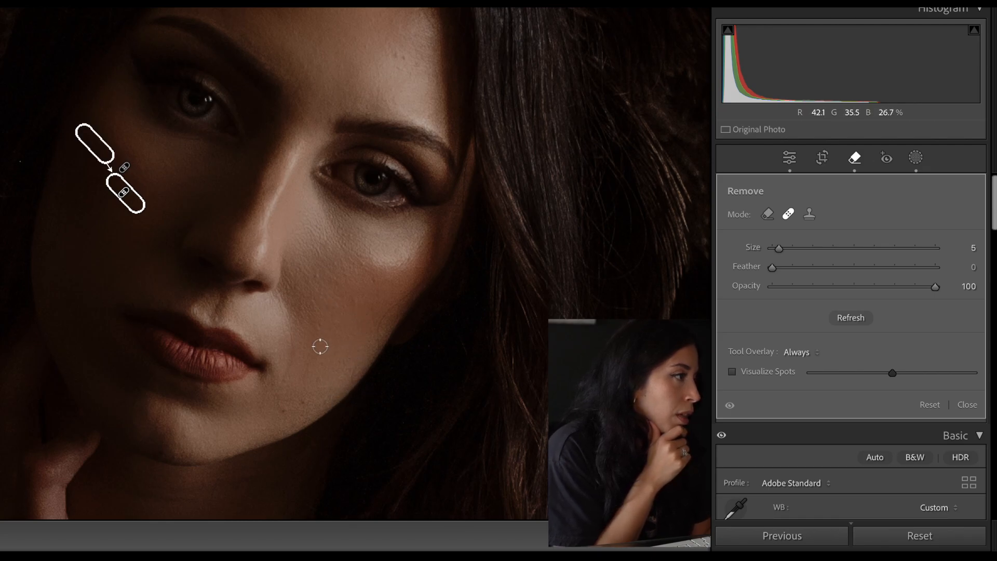
Heal the smile line beside the model's mouth at size 5, sampling skin from the cheek below the eye
mouse_move(280, 299)
left_mouse_down()
mouse_move(292, 329)
mouse_move(279, 385)
left_mouse_up()
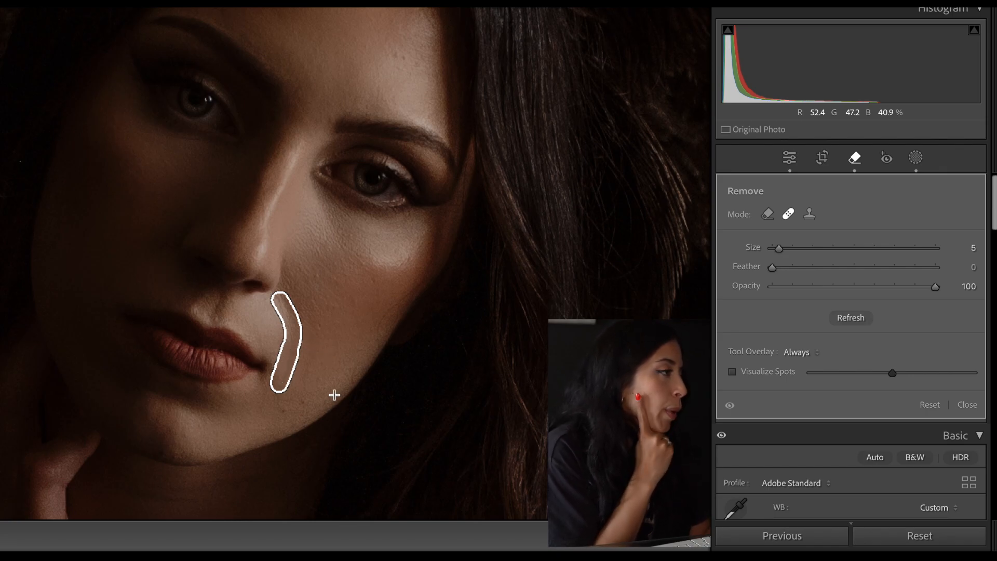
mouse_move(319, 264)
left_mouse_down()
mouse_move(336, 288)
mouse_move(335, 365)
left_mouse_up()
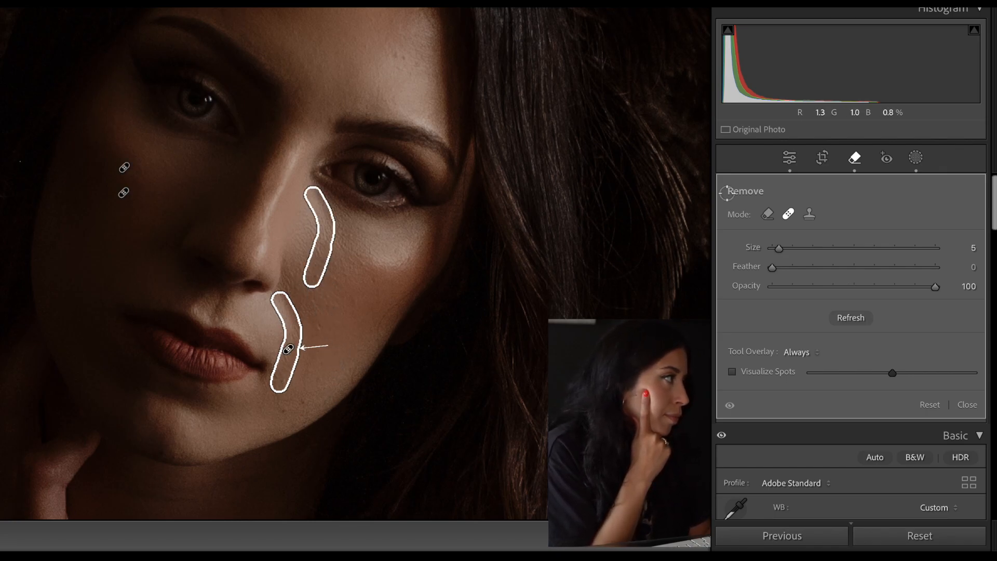
left_click(855, 158)
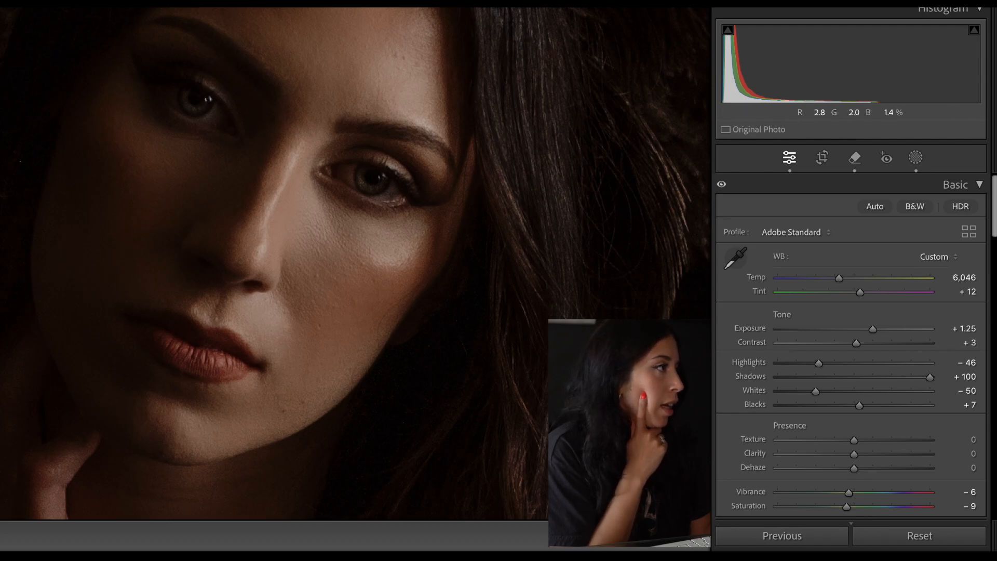
Heal the blemish on the model's forehead at size 6 and close the Remove tool
left_click(855, 158)
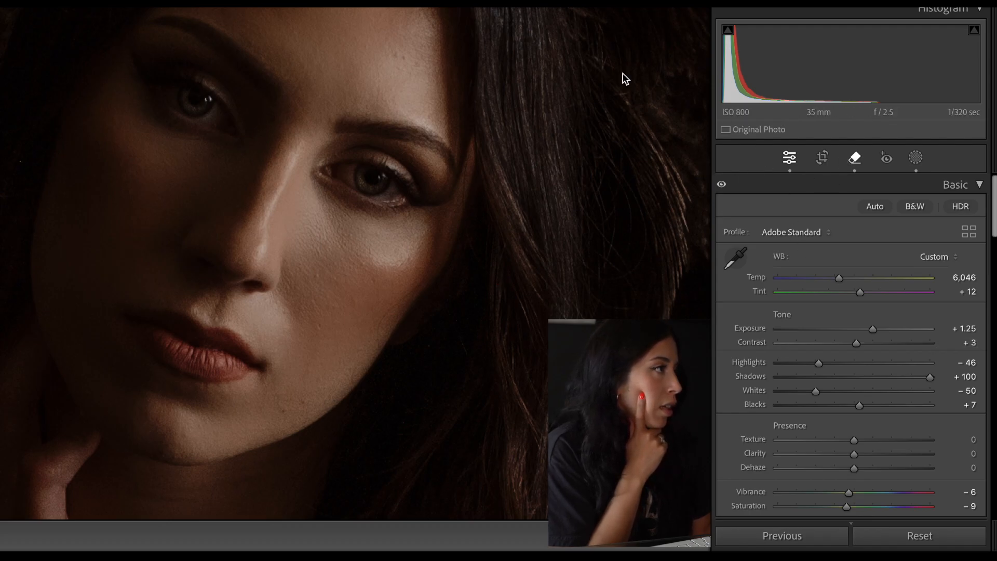
left_click(401, 55)
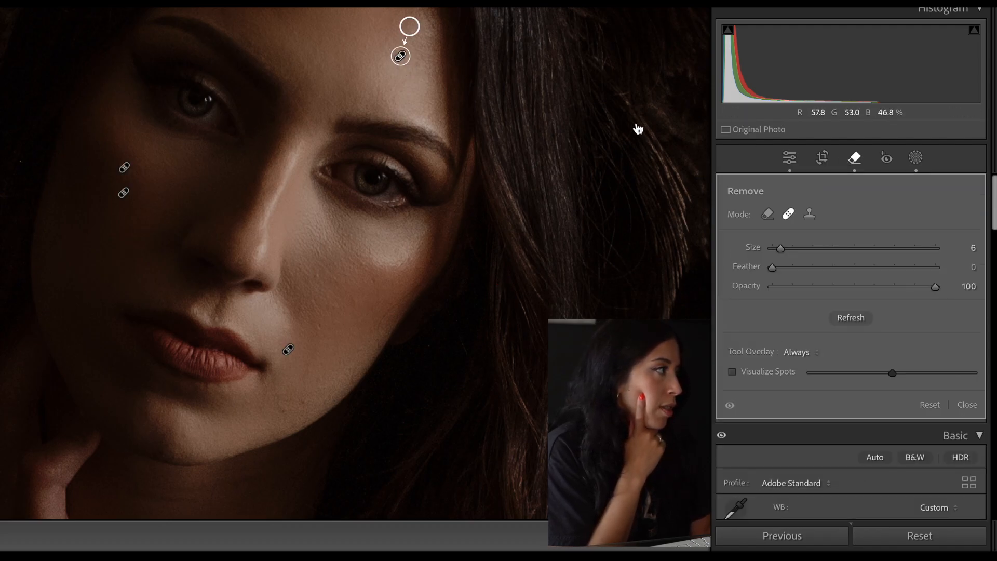
left_click(855, 158)
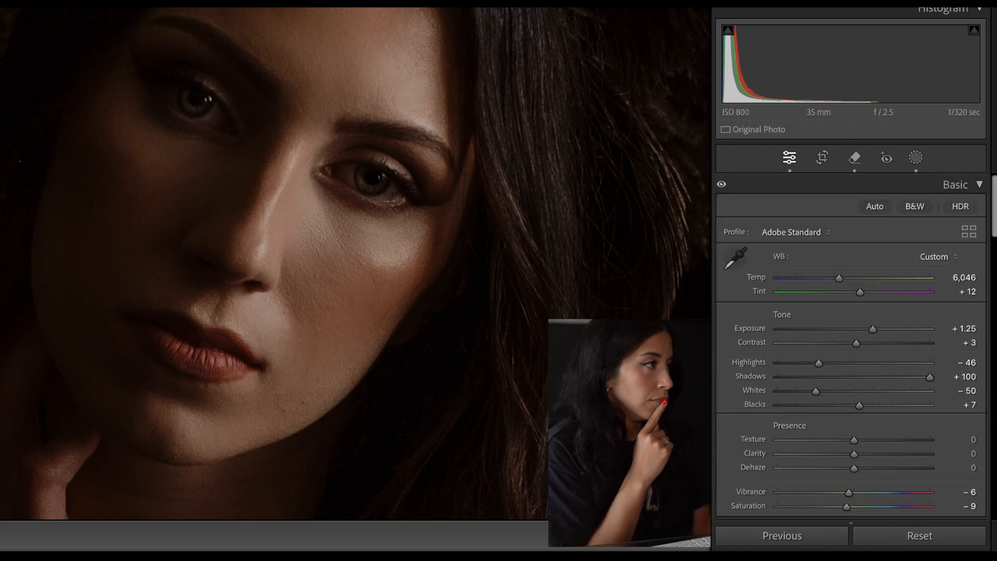
Compare the whole winged portrait with its before view several times
left_click(540, 261)
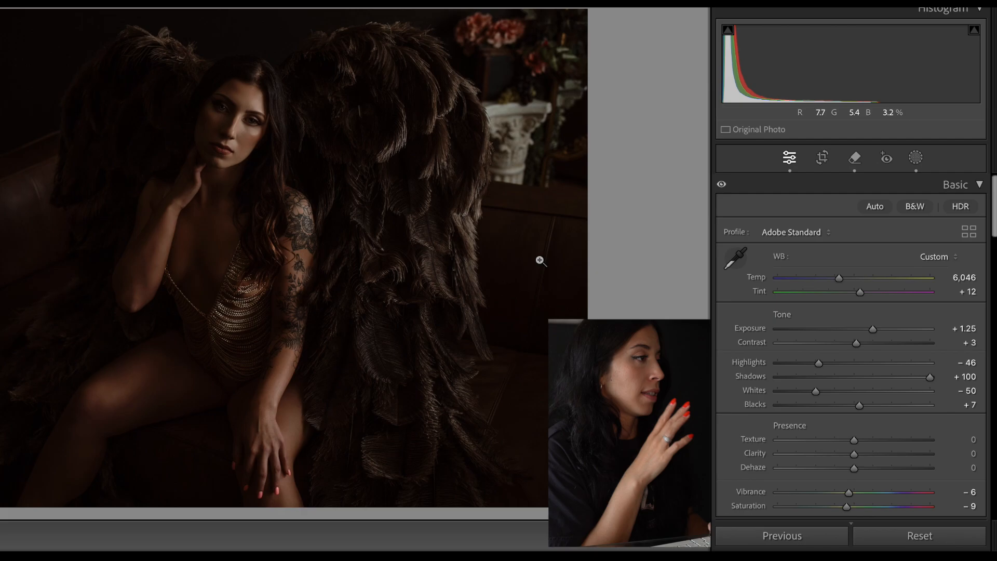
key("backslash")
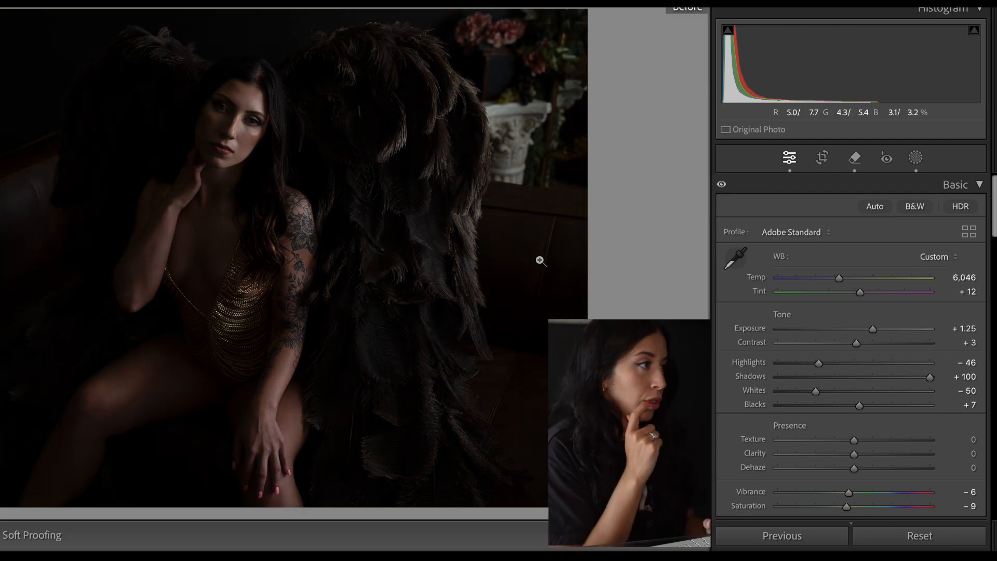
key("backslash")
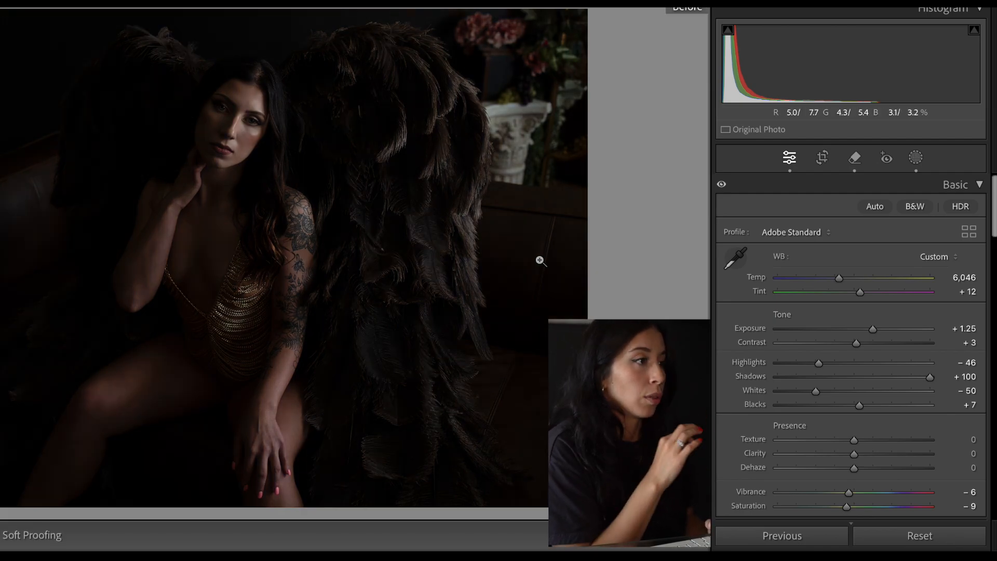
key("backslash")
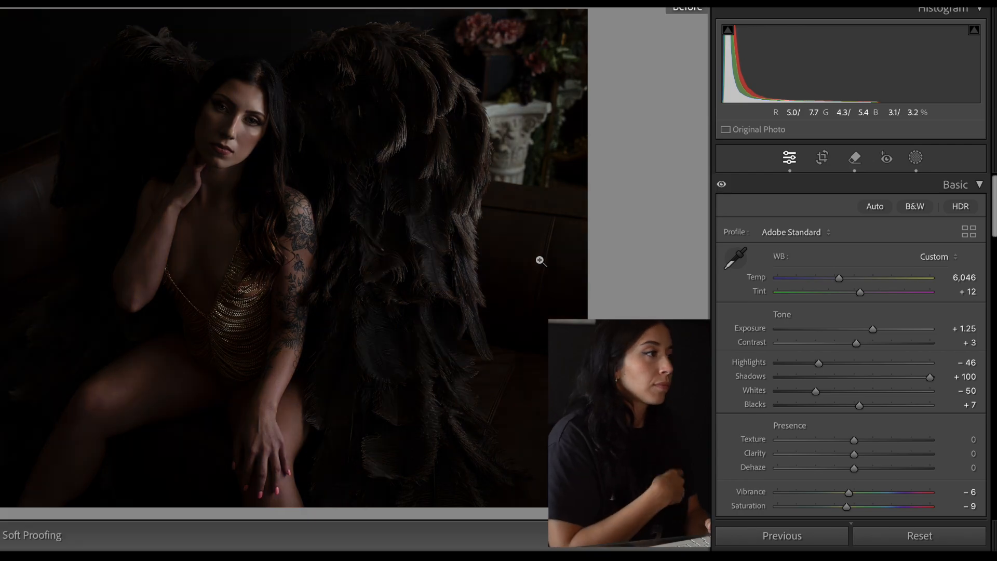
key("backslash")
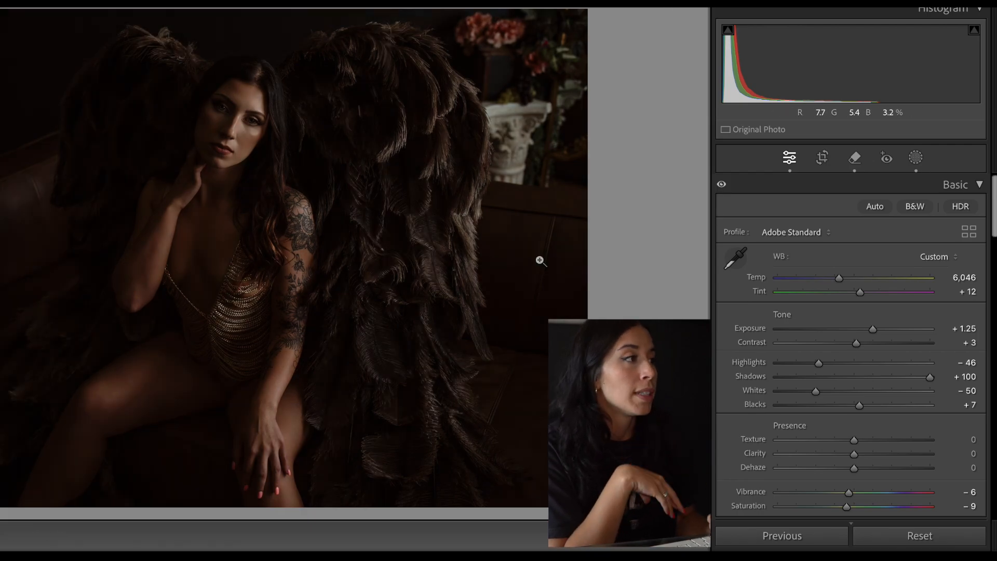
key("backslash")
key("backslash")
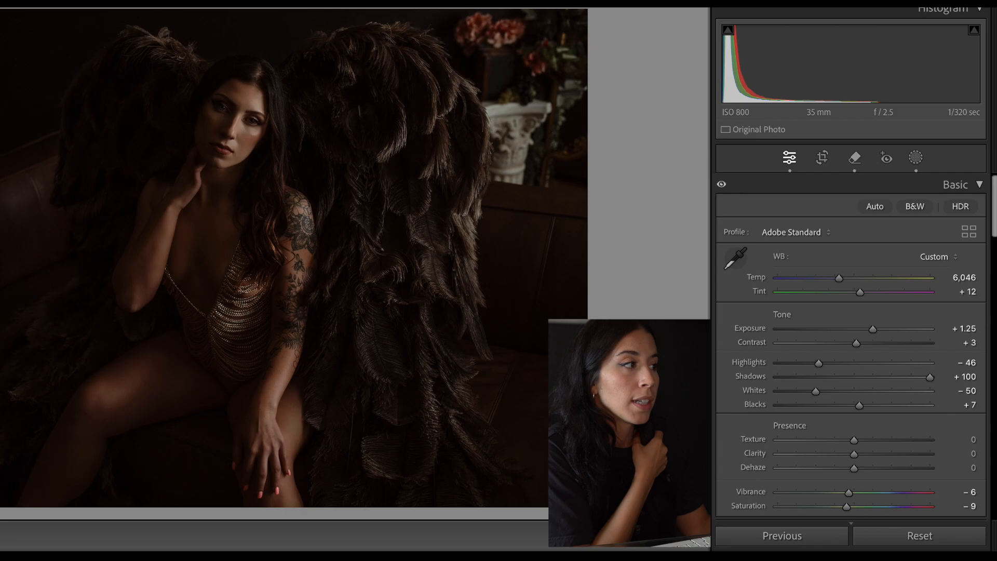
Go to the bathtub photo and apply the editing preset to it
key("Right")
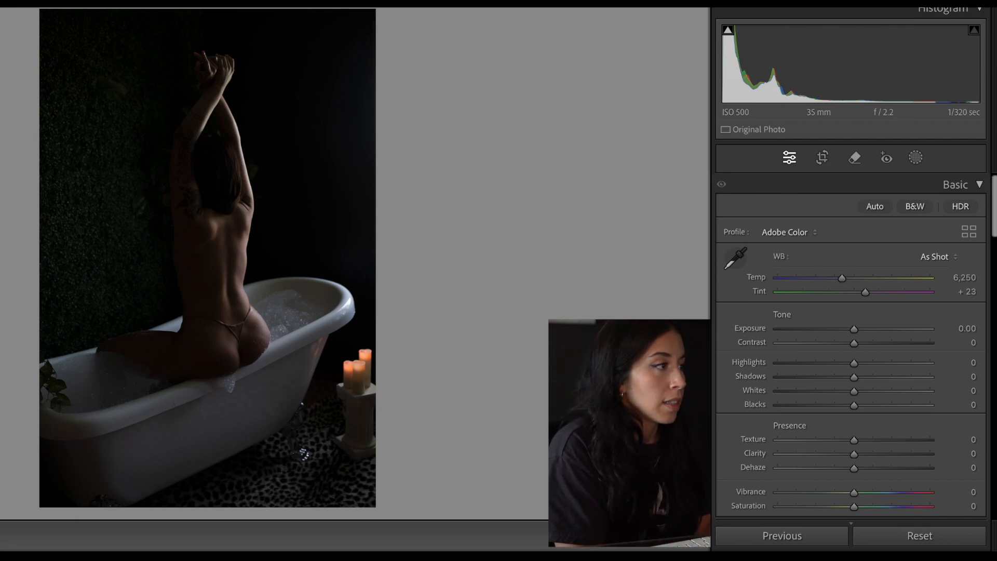
left_click(0, 490)
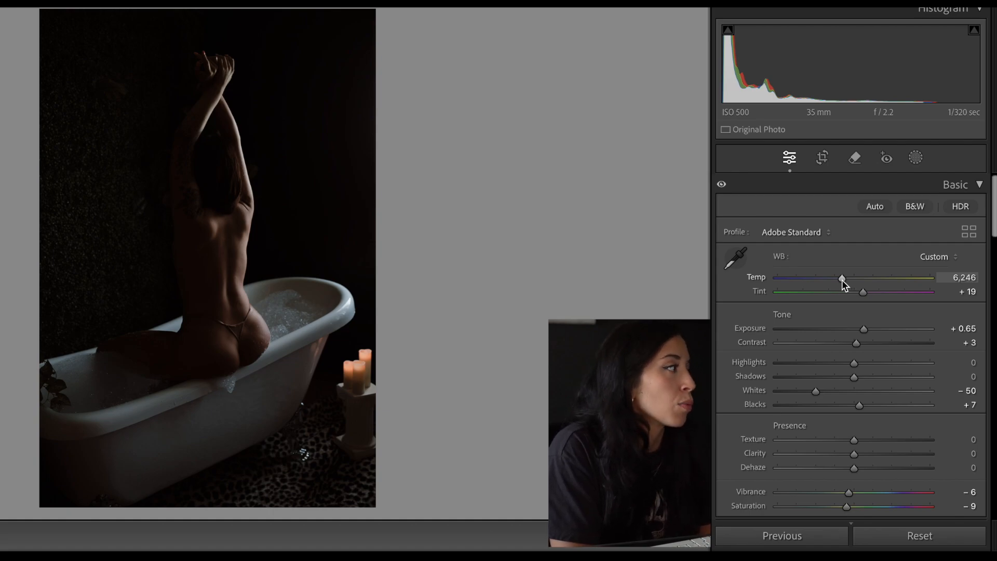
Set the bathtub photo's Temp to 7,014, Exposure to +1.10, Highlights to −28 and Shadows to +89
left_click_drag(842, 280, 854, 277)
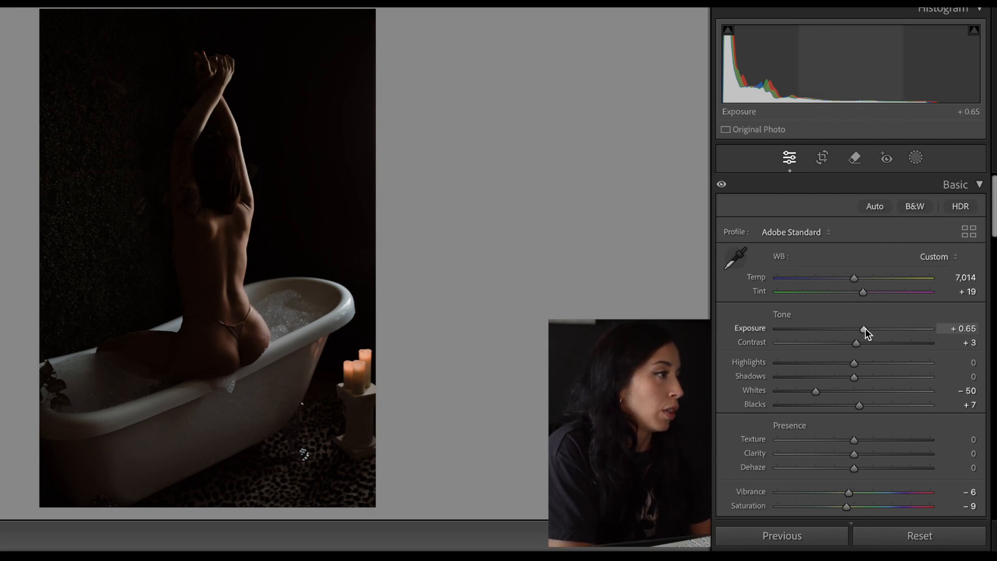
left_click_drag(865, 327, 874, 328)
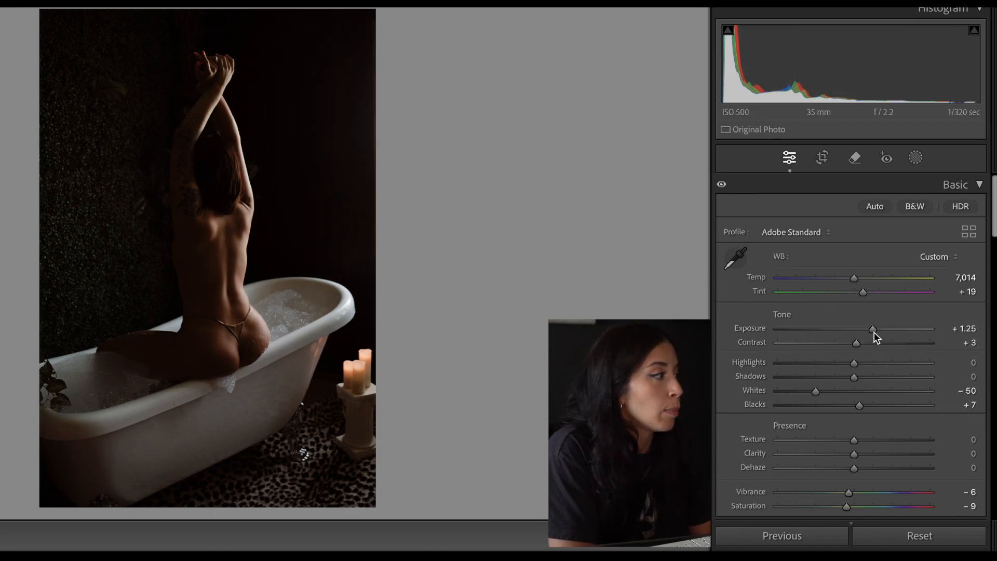
left_click_drag(857, 378, 922, 386)
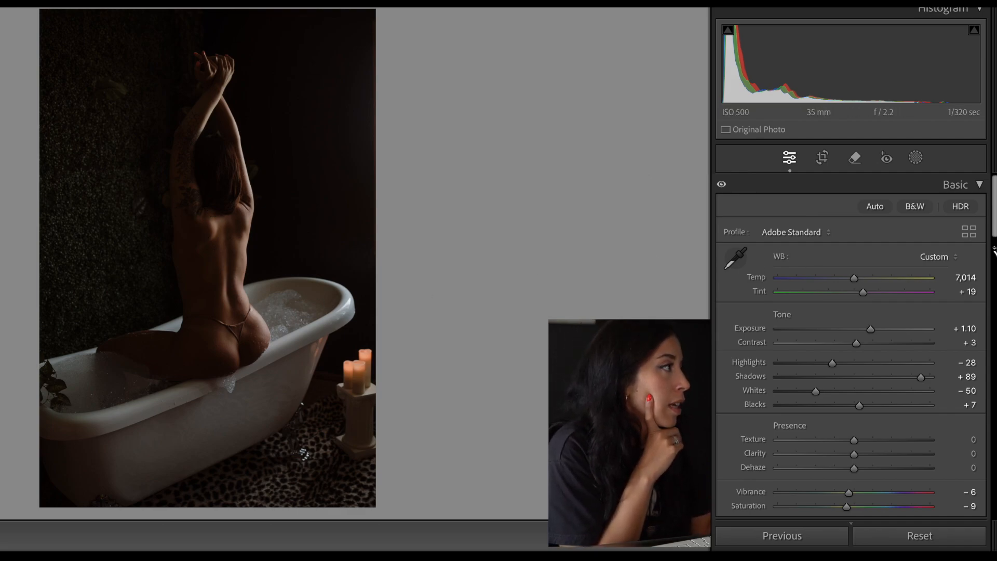
Add a skin-softening brush mask with Texture −76 and Clarity −27
left_click(916, 157)
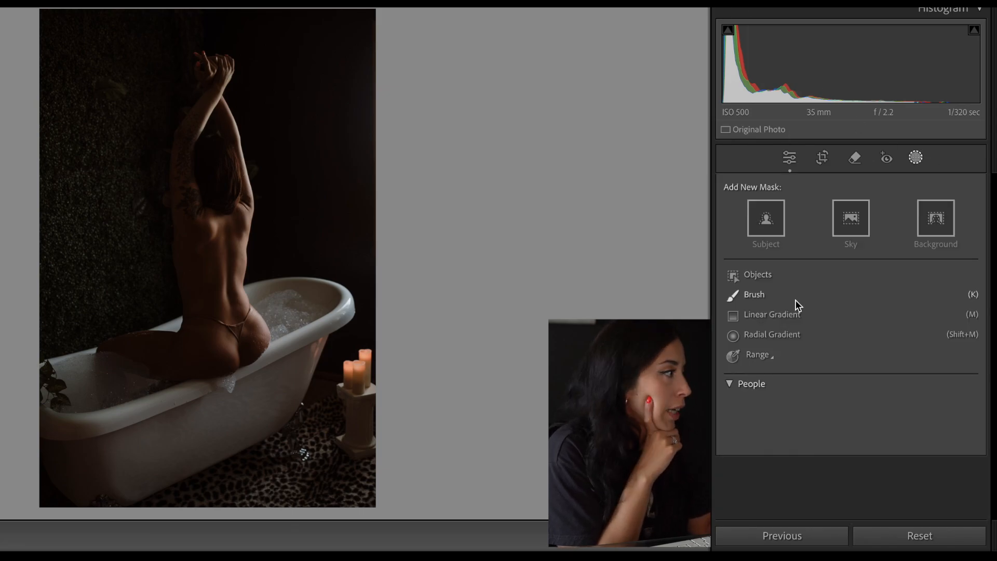
left_click(796, 300)
scroll(879, 300, "down", 10)
left_click_drag(858, 383, 803, 395)
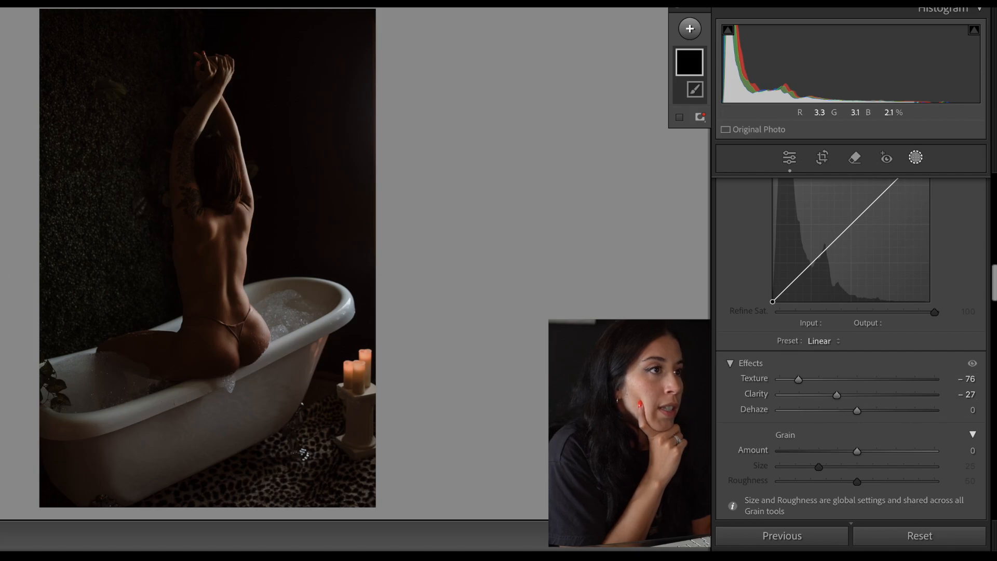
Paint the softening brush over the skin of the model's back and waist up close
key("z")
left_click_drag(414, 209, 194, 420)
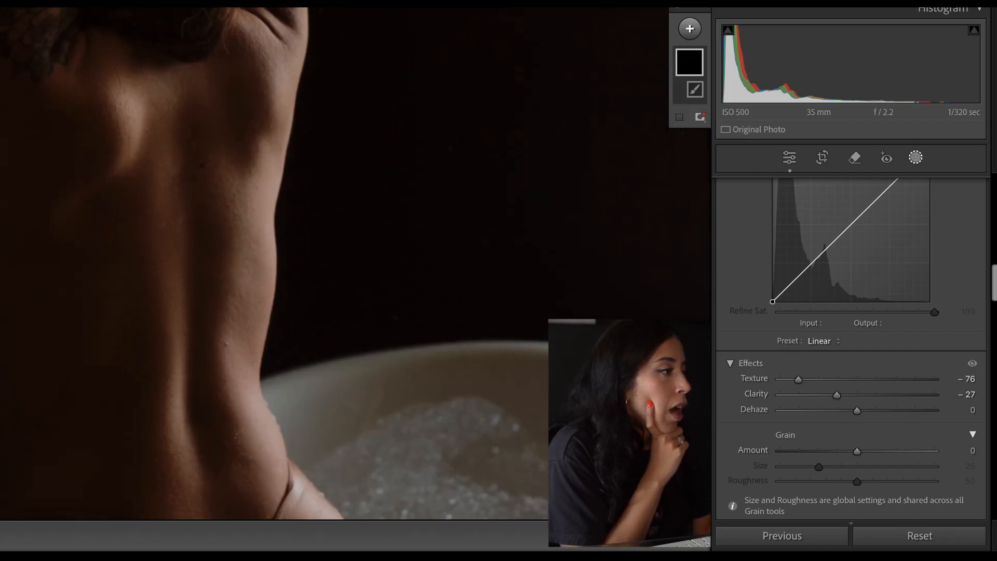
scroll(208, 453, "up", 3)
mouse_move(216, 461)
left_mouse_down()
mouse_move(111, 405)
mouse_move(198, 472)
mouse_move(174, 179)
mouse_move(87, 156)
mouse_move(11, 161)
mouse_move(218, 130)
mouse_move(234, 412)
mouse_move(244, 423)
mouse_move(216, 457)
mouse_move(31, 357)
mouse_move(136, 287)
mouse_move(247, 154)
mouse_move(242, 138)
left_mouse_up()
mouse_move(71, 272)
left_mouse_down()
mouse_move(84, 257)
mouse_move(163, 256)
mouse_move(194, 389)
mouse_move(53, 328)
mouse_move(1, 322)
mouse_move(1, 400)
mouse_move(169, 285)
mouse_move(124, 248)
left_mouse_up()
Continue the softening brush over the model's hips and buttocks
scroll(293, 369, "down", 3)
mouse_move(289, 352)
left_mouse_down()
mouse_move(312, 200)
mouse_move(290, 200)
mouse_move(300, 357)
mouse_move(341, 343)
left_mouse_up()
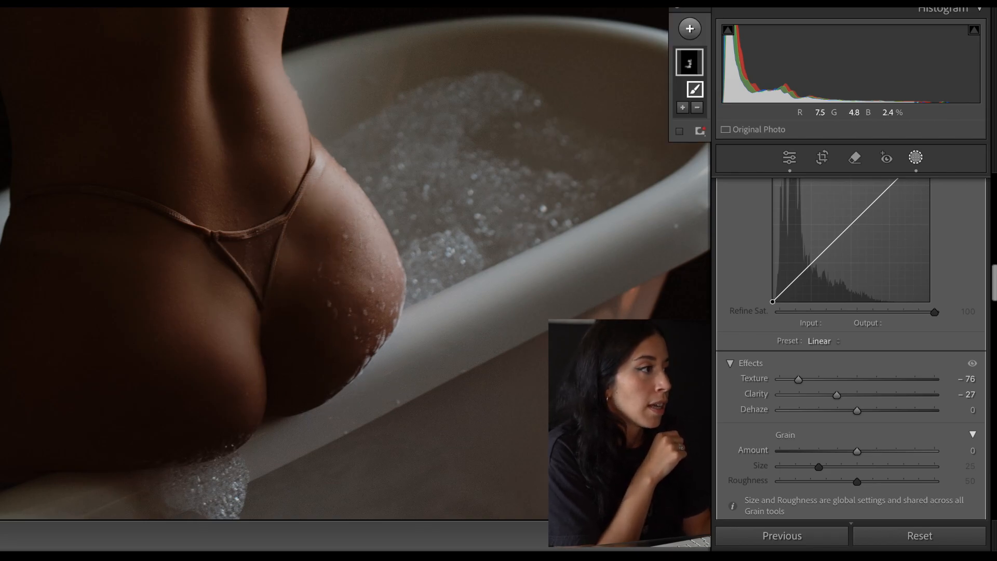
left_click_drag(239, 136, 147, 258)
mouse_move(154, 296)
left_mouse_down()
mouse_move(85, 300)
mouse_move(126, 328)
mouse_move(167, 299)
mouse_move(185, 237)
mouse_move(137, 35)
mouse_move(178, 126)
mouse_move(54, 297)
left_mouse_up()
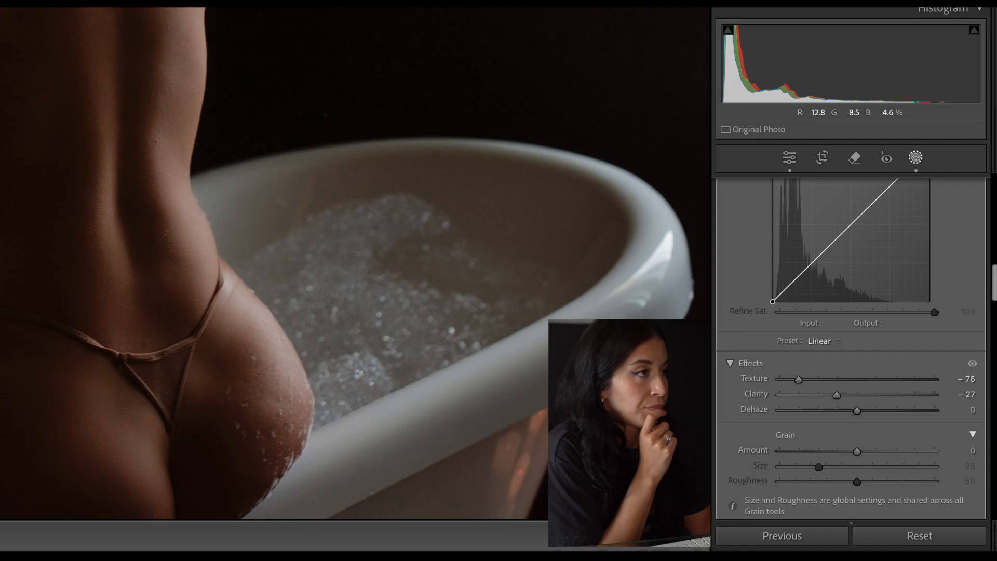
Extend the softening brush from the hips and lower back up over the rest of the back
left_click_drag(146, 258, 259, 559)
mouse_move(113, 299)
left_mouse_down()
mouse_move(96, 196)
mouse_move(312, 195)
mouse_move(324, 117)
mouse_move(281, 441)
mouse_move(244, 550)
left_mouse_up()
mouse_move(75, 174)
left_mouse_down()
mouse_move(133, 110)
mouse_move(119, 121)
mouse_move(119, 177)
left_mouse_up()
scroll(119, 197, "down", 2)
mouse_move(151, 262)
left_mouse_down()
mouse_move(144, 171)
mouse_move(222, 397)
left_mouse_up()
left_click_drag(39, 260, 154, 181)
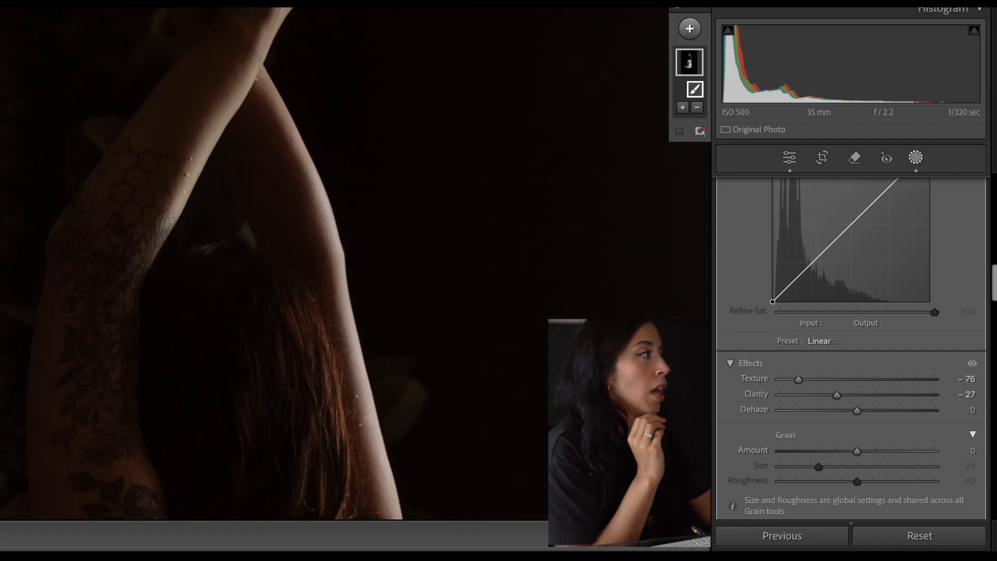
Close the masking tools and compare the whole bathtub photo with its before view
key("z")
left_click(916, 158)
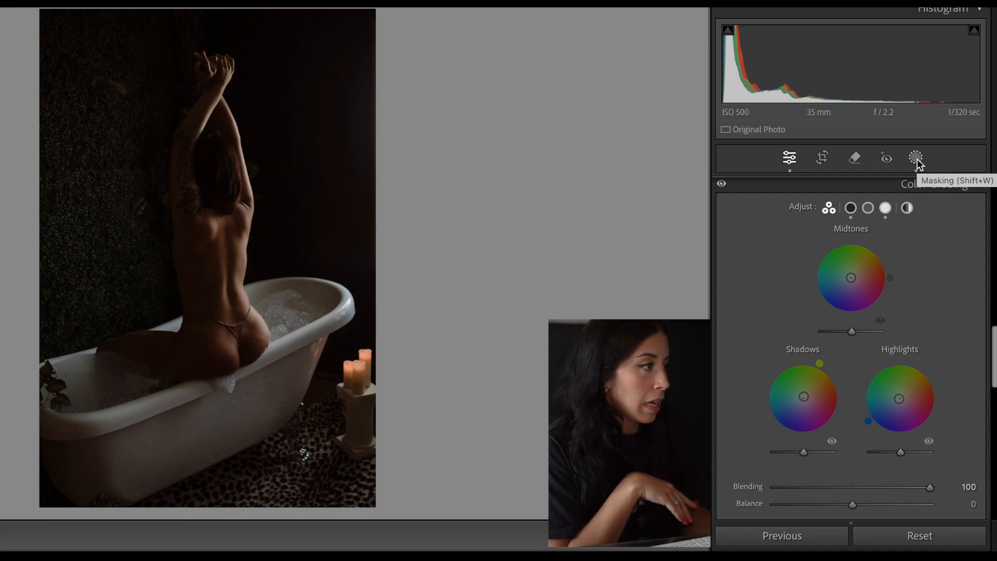
key("backslash")
key("backslash")
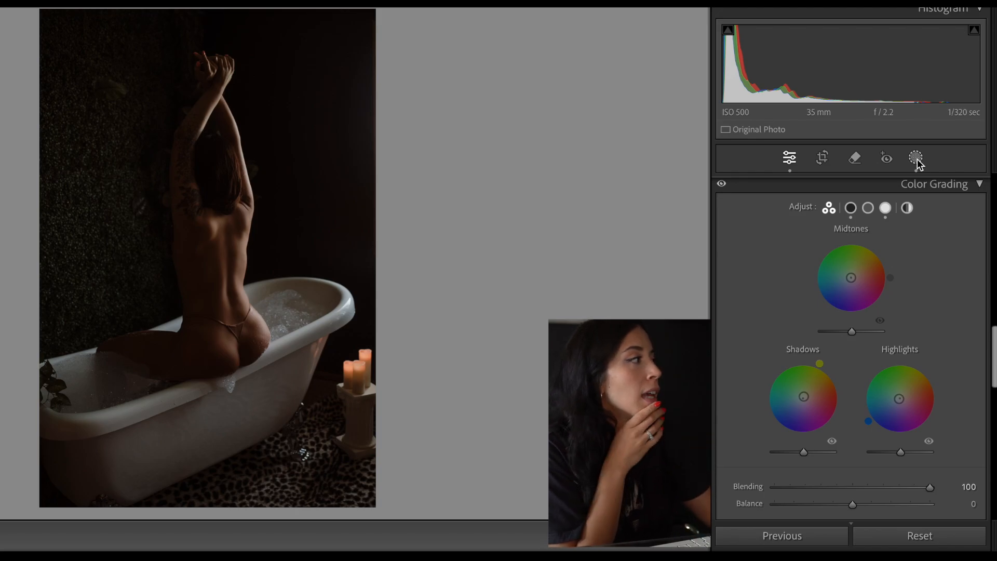
Add a second brush mask to the bathtub photo with Clarity 18
left_click(916, 158)
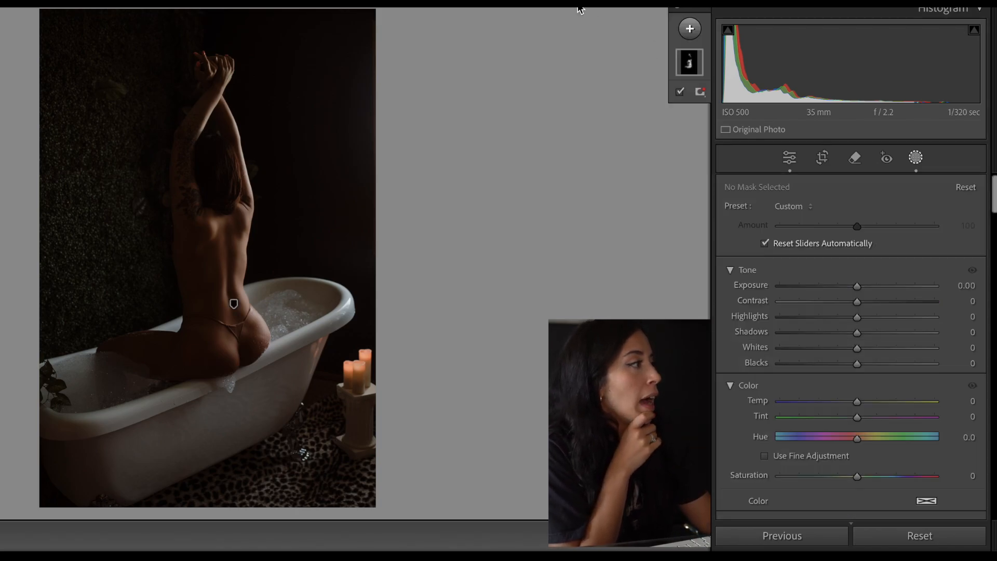
left_click(690, 29)
left_click(719, 166)
scroll(846, 372, "down", 10)
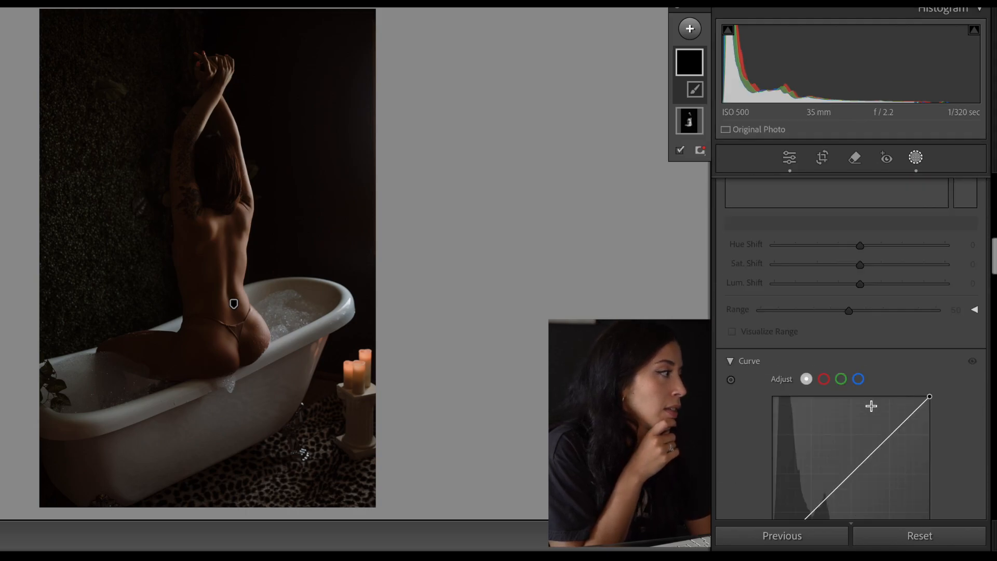
scroll(875, 497, "down", 5)
mouse_move(857, 491)
left_mouse_down()
mouse_move(889, 505)
mouse_move(872, 497)
left_mouse_up()
Paint the clarity brush over the foliage wall beside the model and the bubbles in the tub
mouse_move(49, 275)
left_mouse_down()
mouse_move(85, 34)
mouse_move(80, 115)
mouse_move(108, 161)
mouse_move(126, 129)
mouse_move(130, 255)
mouse_move(104, 125)
left_mouse_up()
mouse_move(148, 59)
left_mouse_down()
mouse_move(161, 38)
mouse_move(120, 232)
mouse_move(41, 330)
mouse_move(130, 274)
mouse_move(45, 26)
mouse_move(73, 47)
left_mouse_up()
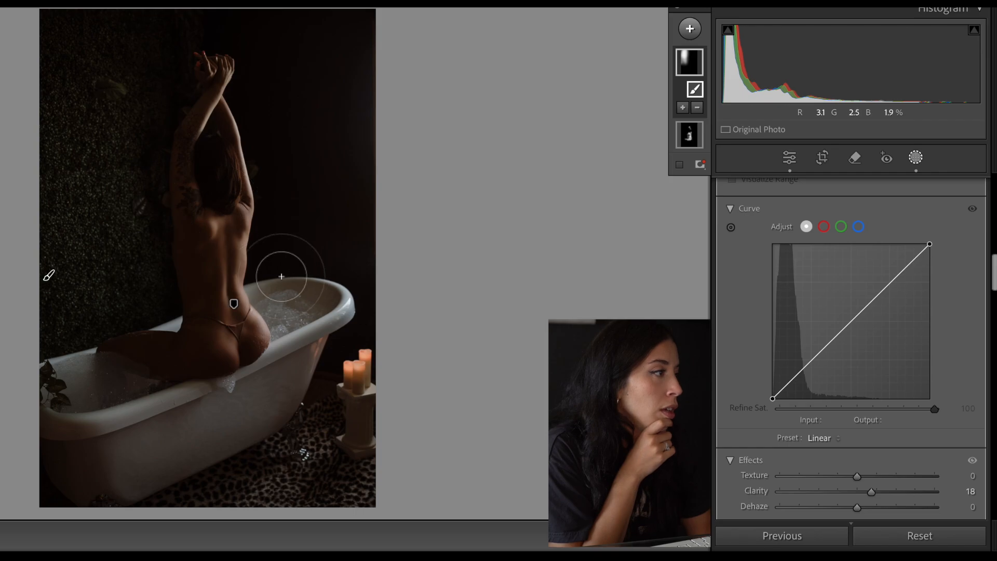
left_click_drag(285, 290, 274, 307)
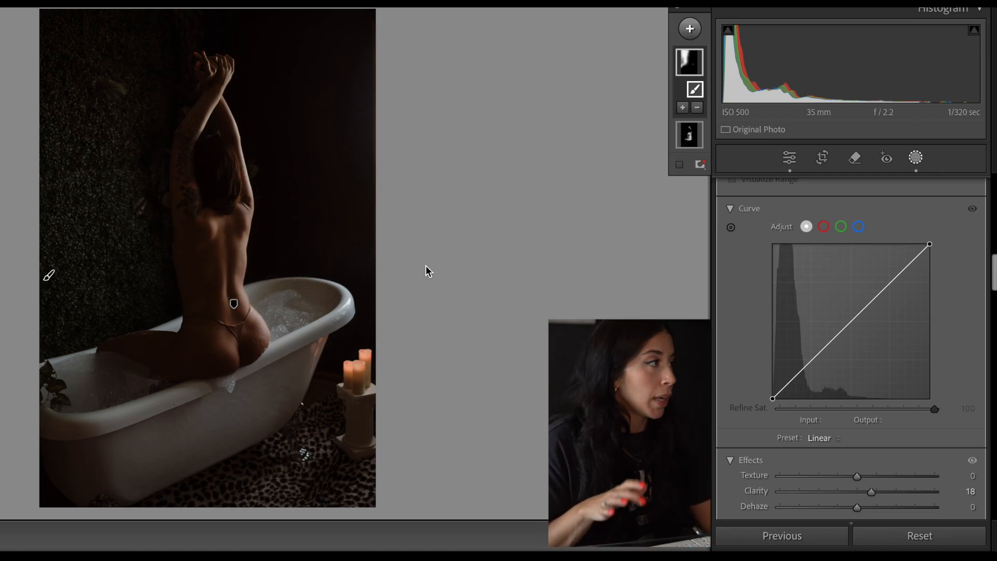
Undo the last brush stroke and paint a new brush mask with Clarity 38 over the bubbles in the tub
key("ctrl+z")
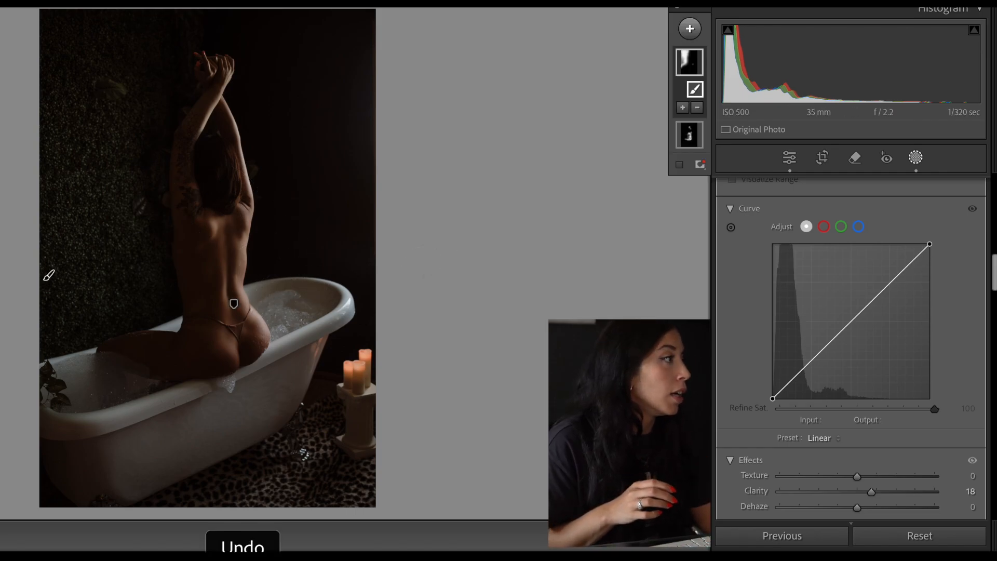
left_click(691, 29)
left_click(739, 161)
left_click_drag(880, 493, 887, 491)
mouse_move(285, 305)
left_mouse_down()
mouse_move(265, 309)
mouse_move(278, 334)
mouse_move(294, 318)
mouse_move(278, 301)
mouse_move(293, 291)
mouse_move(263, 309)
mouse_move(289, 301)
left_mouse_up()
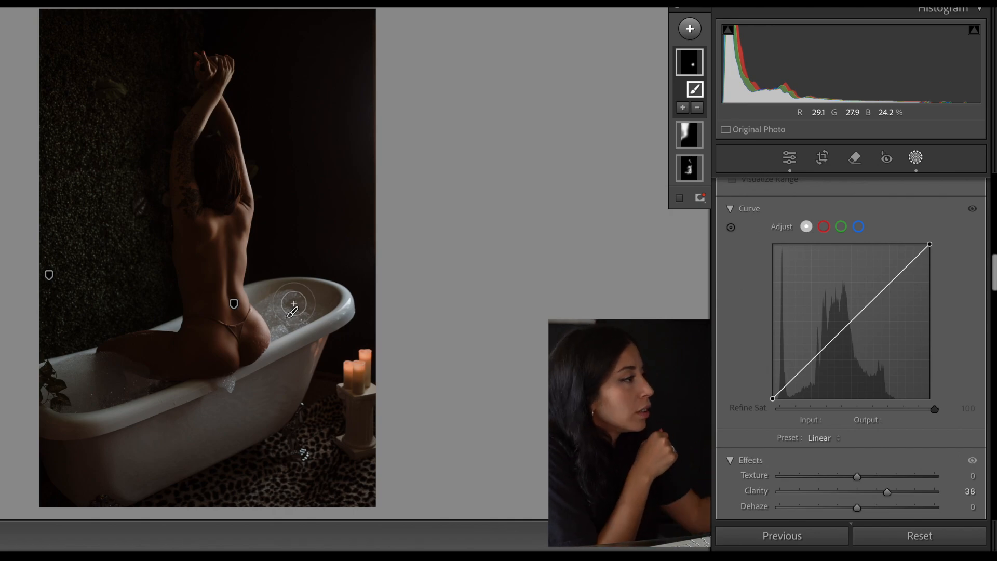
scroll(110, 386, "up", 4)
mouse_move(119, 380)
left_mouse_down()
mouse_move(83, 374)
mouse_move(98, 389)
mouse_move(81, 391)
mouse_move(142, 381)
mouse_move(80, 386)
left_mouse_up()
Close the masking tools and compare the bathtub photo with its unedited version
left_click(912, 161)
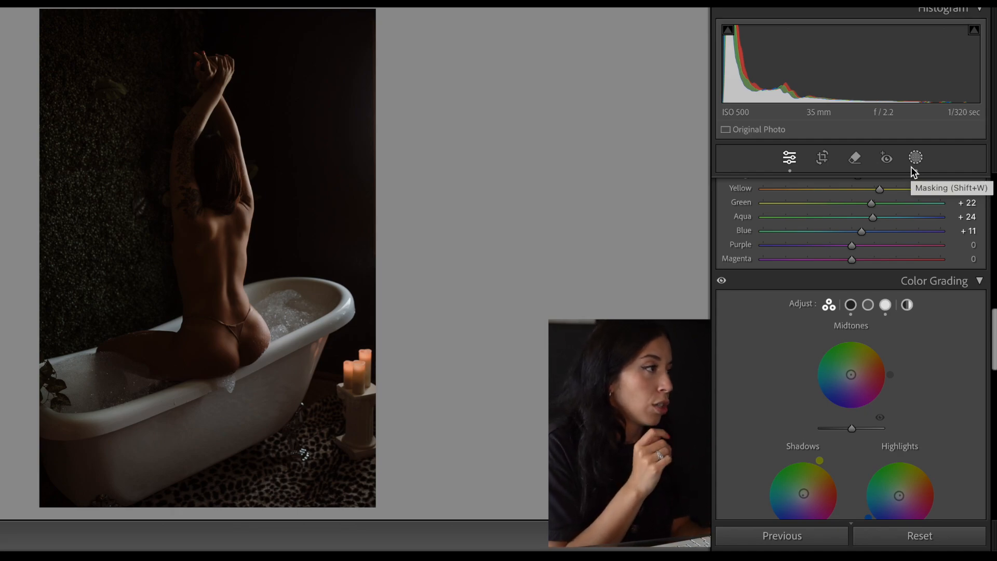
key("backslash")
key("backslash")
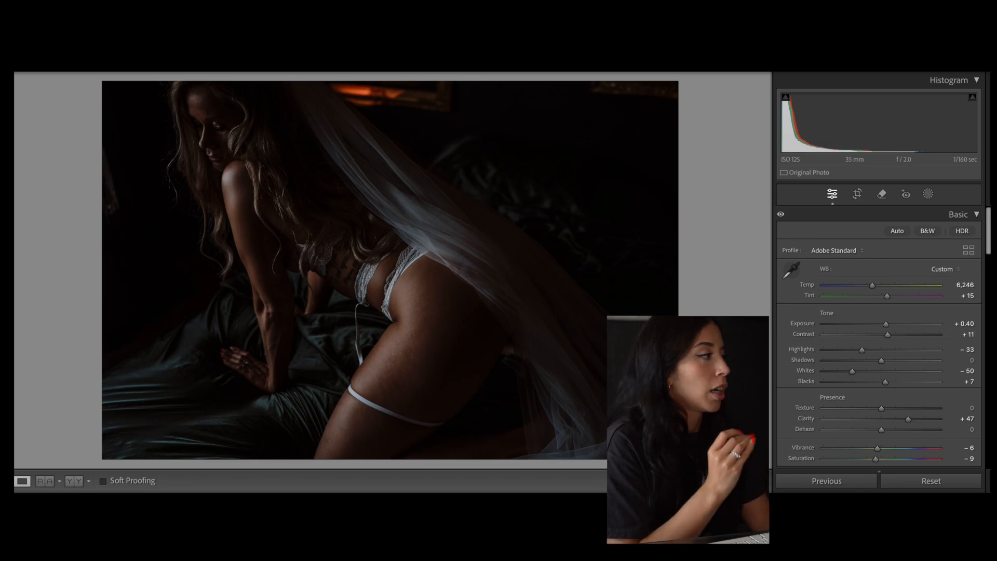
Raise the veil photo's Exposure to +1.05 and compare it with the before view
left_click_drag(889, 327, 892, 326)
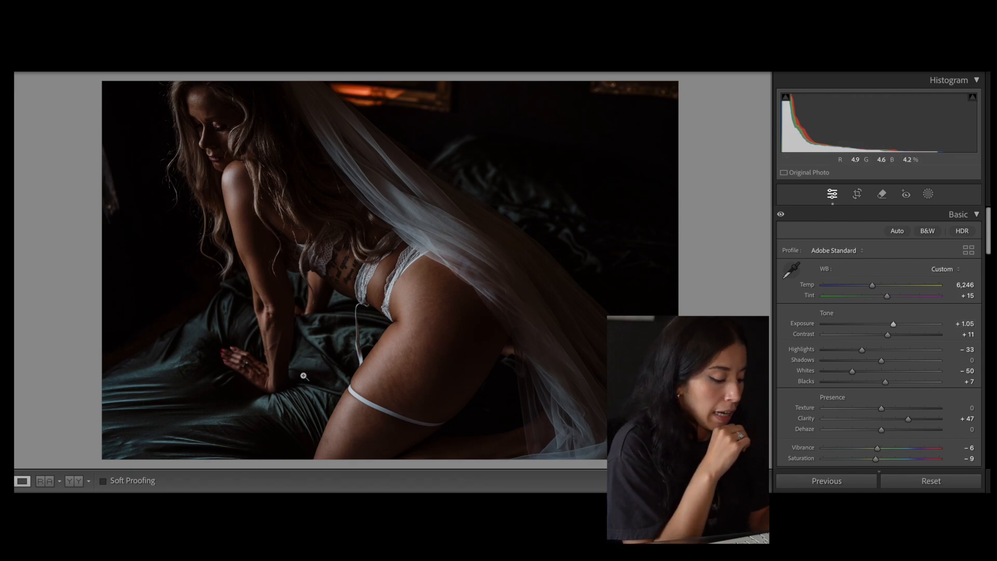
key("backslash")
key("backslash")
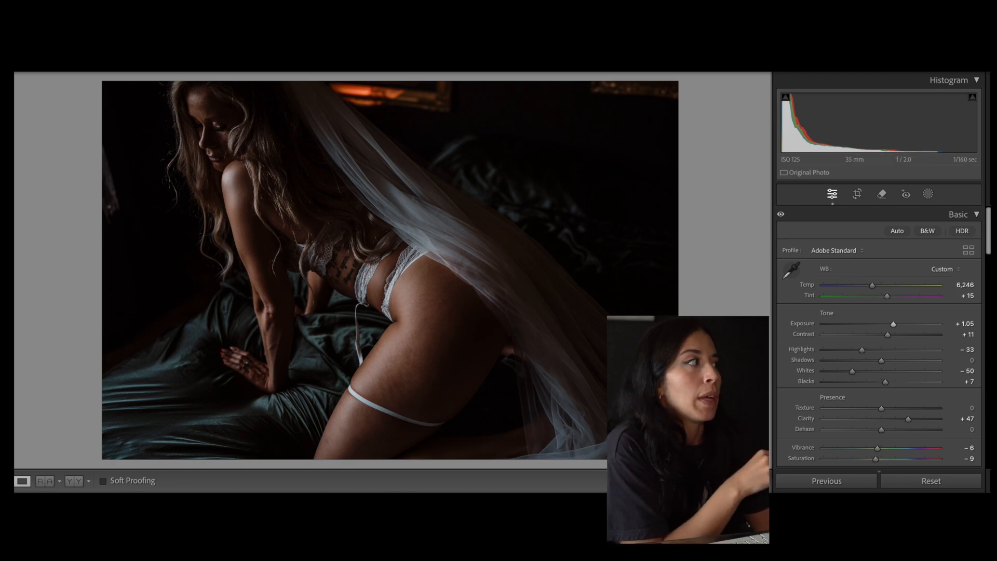
Add a brush mask to the veil photo with Texture -75 and Clarity -22
left_click(931, 196)
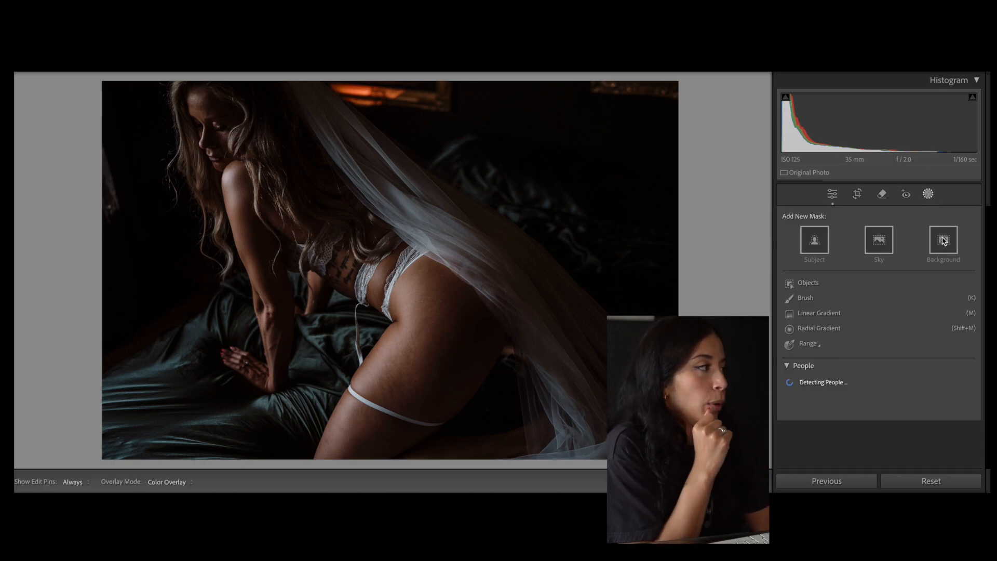
left_click(803, 302)
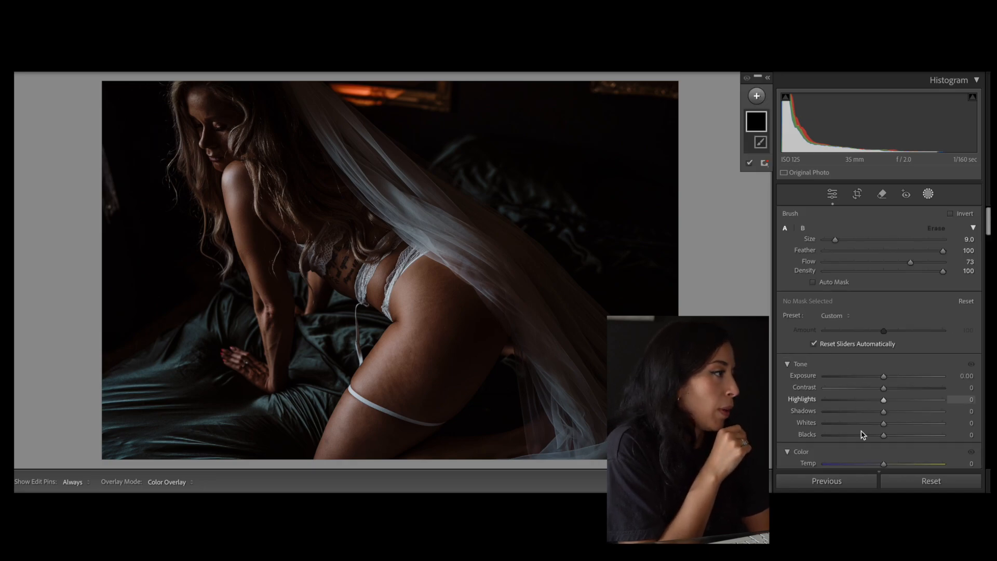
scroll(865, 431, "down", 10)
scroll(878, 413, "down", 8)
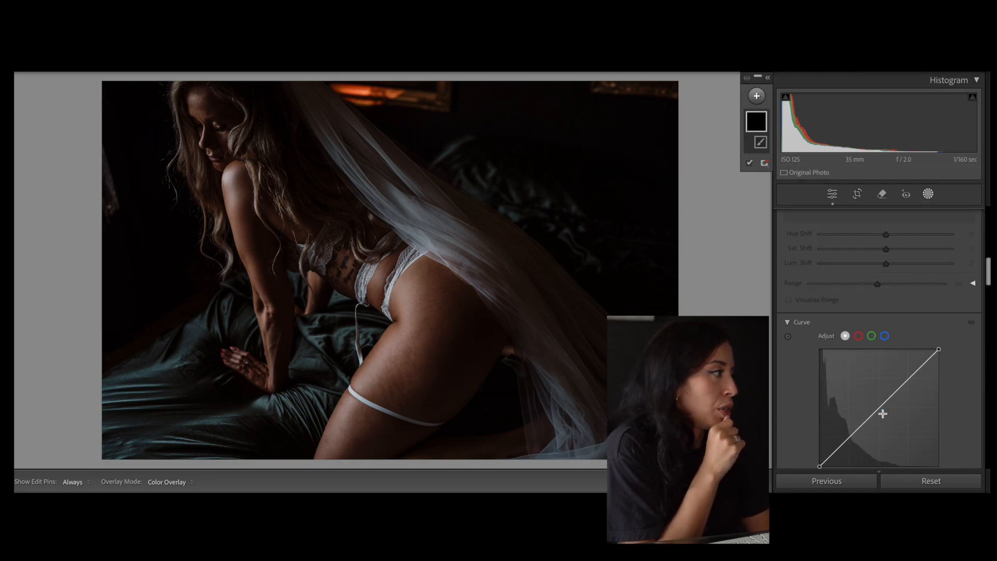
mouse_move(883, 353)
left_mouse_down()
mouse_move(844, 363)
mouse_move(880, 365)
mouse_move(871, 364)
left_mouse_up()
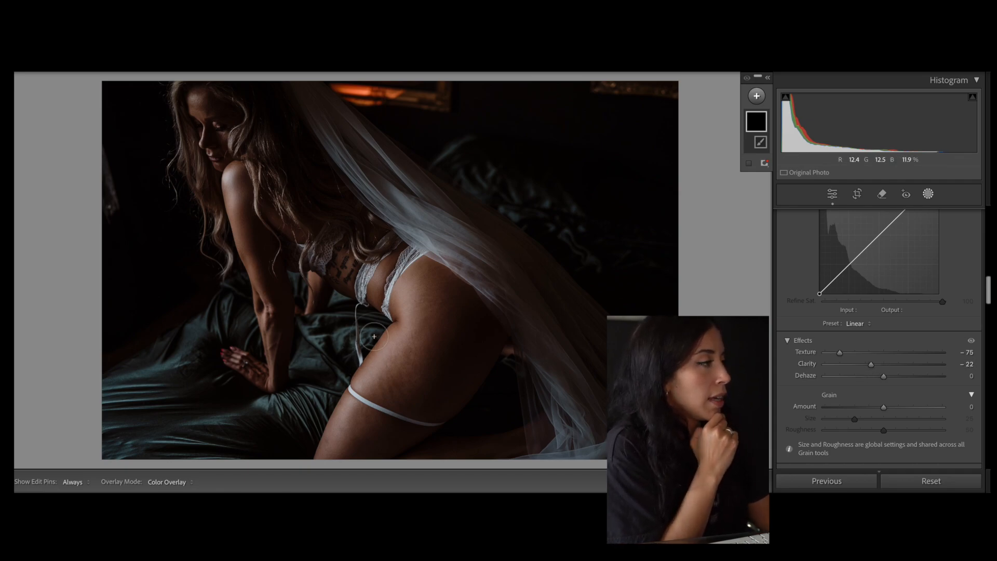
Paint the softening brush over the skin of the model's hip and thighs with the edit pins hidden
key("h")
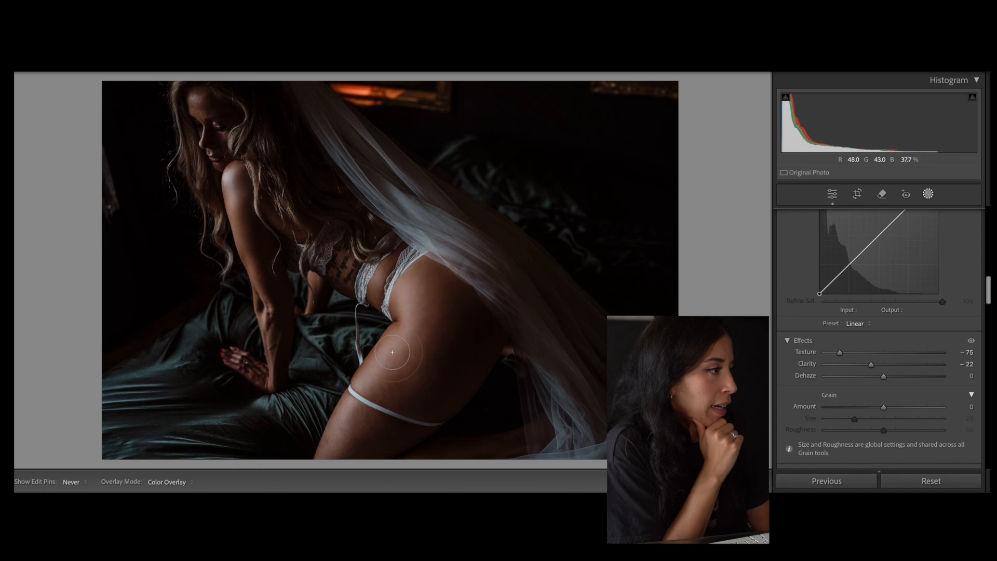
mouse_move(435, 348)
left_mouse_down()
mouse_move(428, 287)
mouse_move(427, 354)
left_mouse_up()
scroll(424, 408, "down", 3)
mouse_move(354, 402)
left_mouse_down()
mouse_move(336, 467)
mouse_move(318, 476)
left_mouse_up()
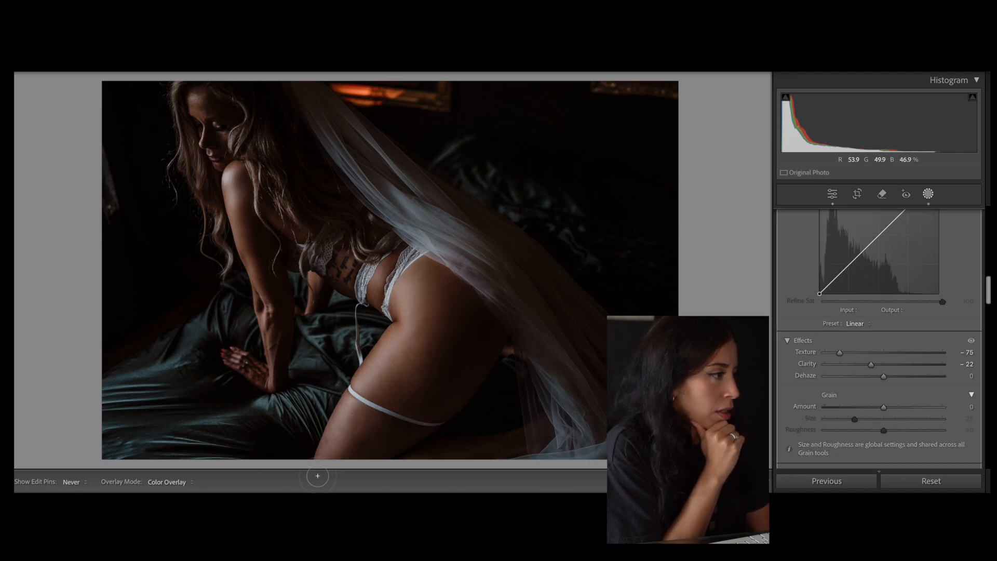
mouse_move(338, 430)
left_mouse_down()
mouse_move(363, 414)
mouse_move(404, 438)
mouse_move(353, 401)
mouse_move(399, 428)
mouse_move(362, 453)
mouse_move(524, 449)
mouse_move(452, 447)
left_mouse_up()
Extend the softening brush over the model's waist, supporting arm and side
mouse_move(371, 297)
left_mouse_down()
mouse_move(388, 259)
mouse_move(370, 295)
left_mouse_up()
scroll(273, 356, "up", 2)
mouse_move(274, 347)
left_mouse_down()
mouse_move(232, 160)
mouse_move(245, 234)
mouse_move(277, 266)
left_mouse_up()
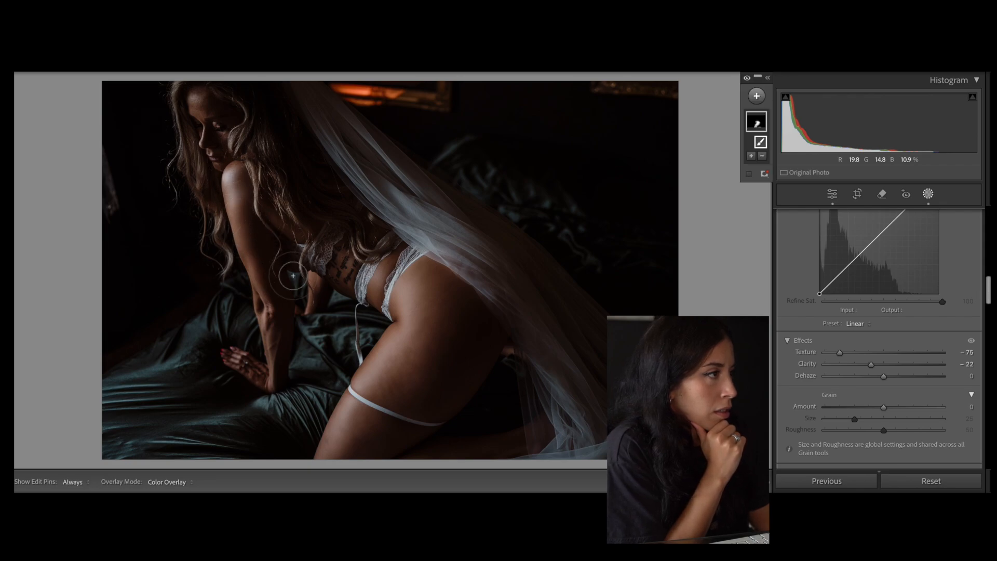
mouse_move(270, 210)
left_mouse_down()
mouse_move(292, 237)
mouse_move(270, 221)
left_mouse_up()
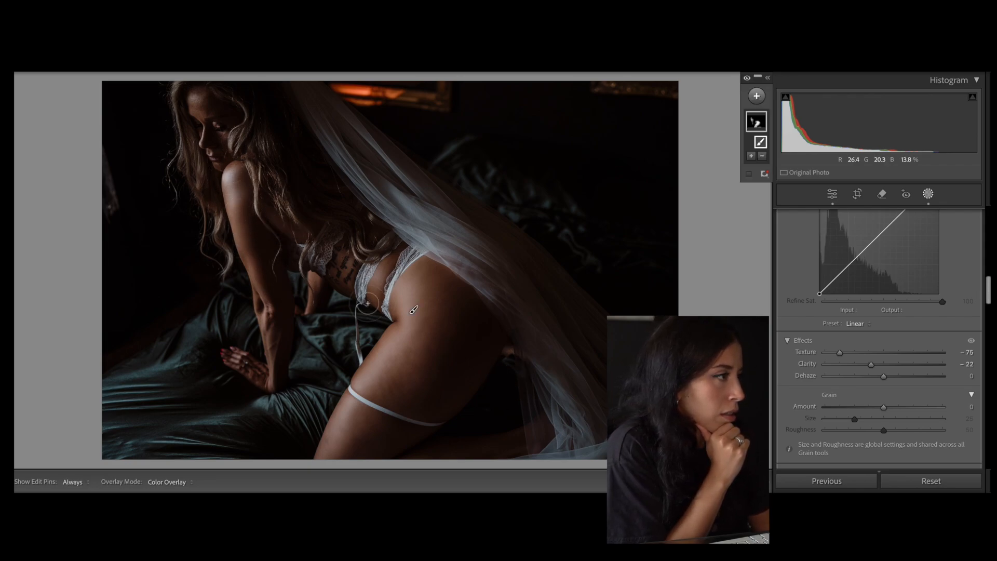
mouse_move(350, 288)
left_mouse_down()
mouse_move(353, 254)
mouse_move(337, 271)
mouse_move(345, 251)
left_mouse_up()
Add a second brush mask to the veil photo with Texture -74 and Clarity -18
left_click(763, 101)
left_click(775, 185)
mouse_move(884, 353)
left_mouse_down()
mouse_move(840, 356)
mouse_move(874, 364)
left_mouse_up()
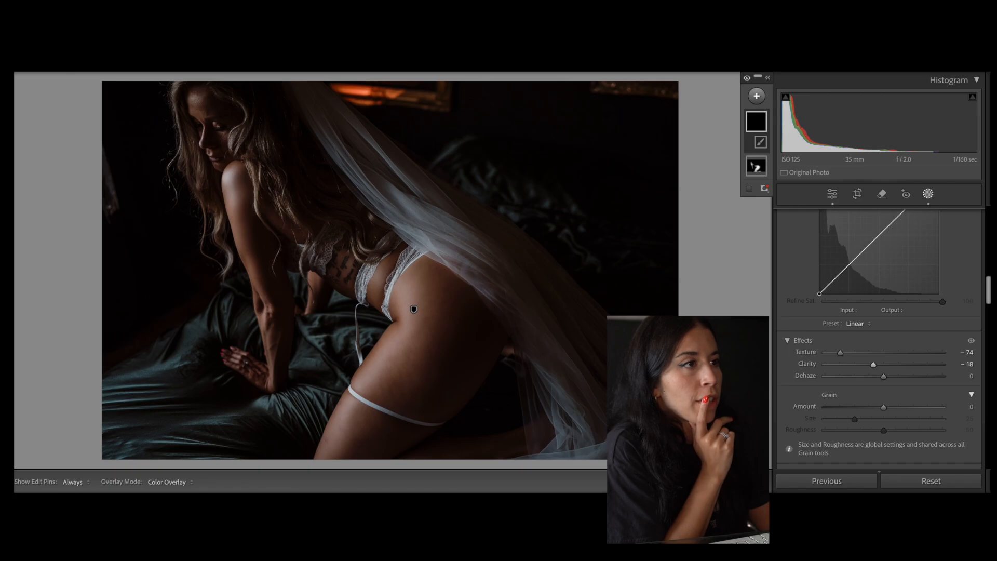
Paint the second softening brush over the model's forehead and cheek, and close the masking tools
key("z")
mouse_move(233, 172)
left_mouse_down()
mouse_move(540, 359)
mouse_move(581, 338)
left_mouse_up()
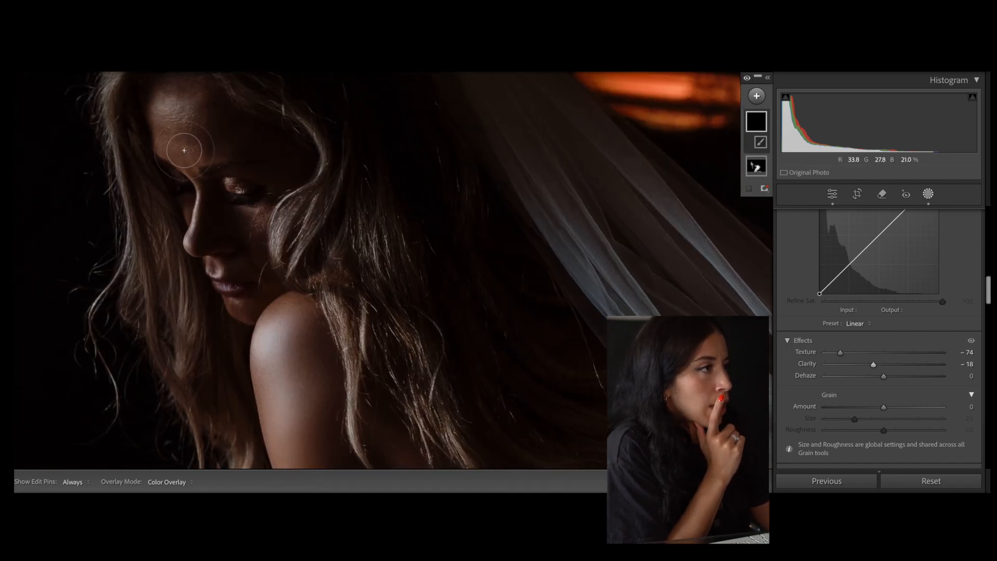
key("h")
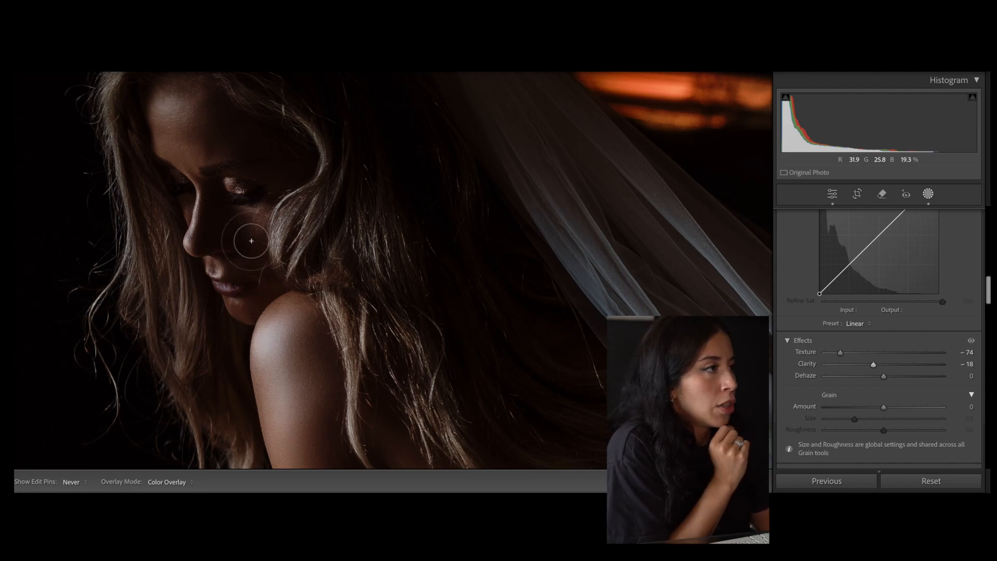
key("h")
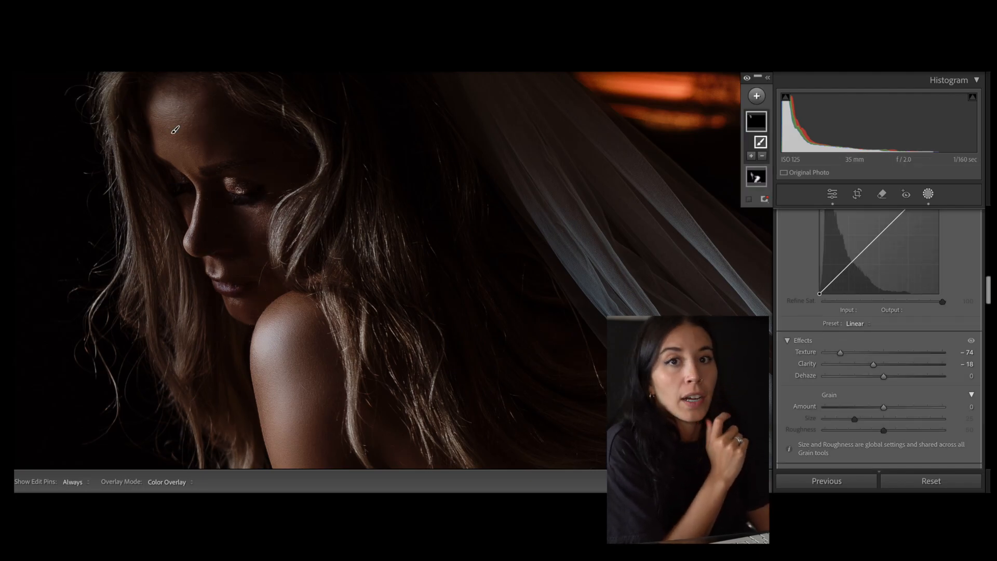
key("z")
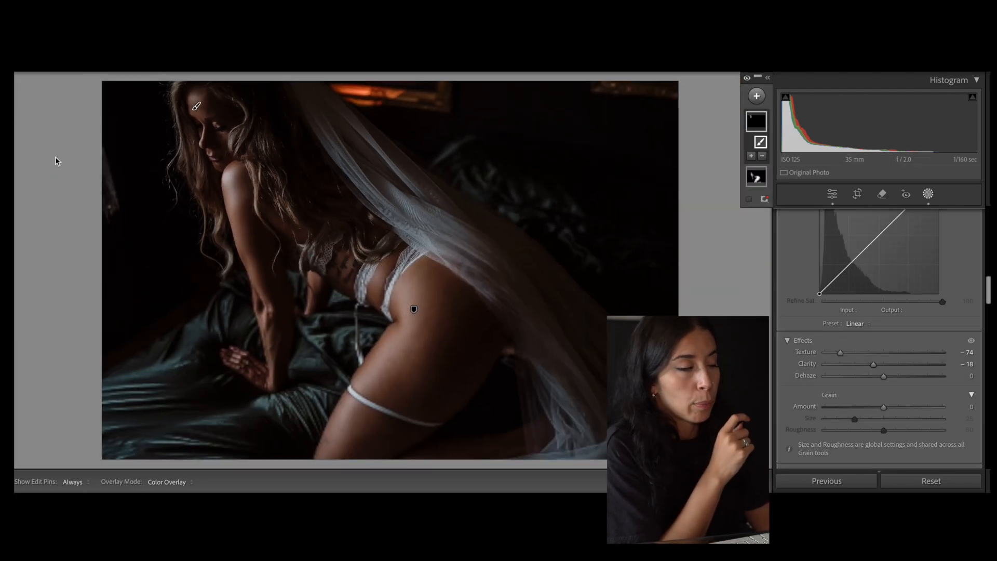
left_click(929, 194)
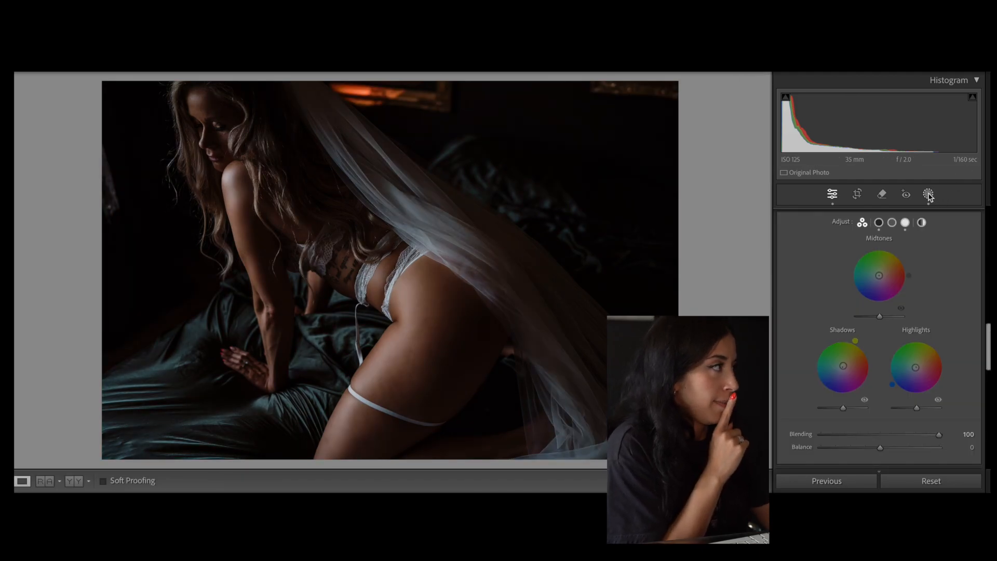
Add a third brush mask with Exposure 0.30, paint it over the model's face, and close the masking tools
left_click(928, 195)
left_click(757, 95)
left_click(793, 213)
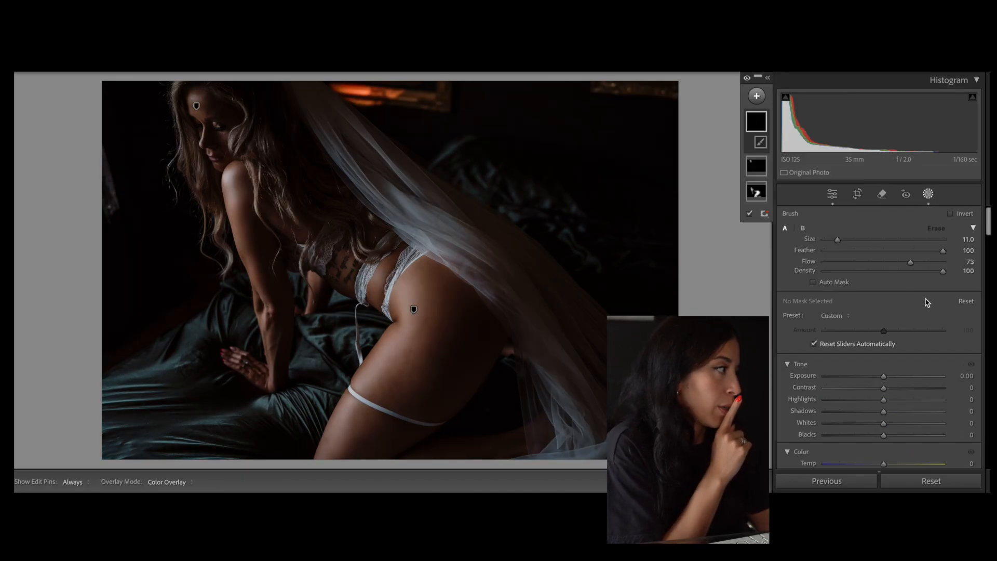
left_click(890, 377)
left_click_drag(890, 379, 890, 379)
scroll(205, 112, "up", 8)
mouse_move(209, 125)
left_mouse_down()
mouse_move(204, 97)
mouse_move(197, 106)
left_mouse_up()
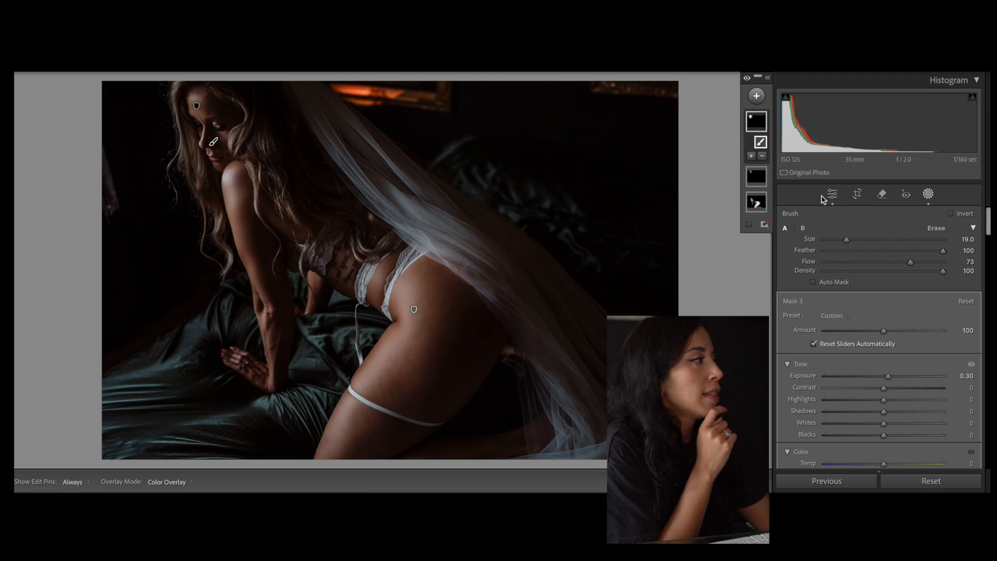
left_click(928, 197)
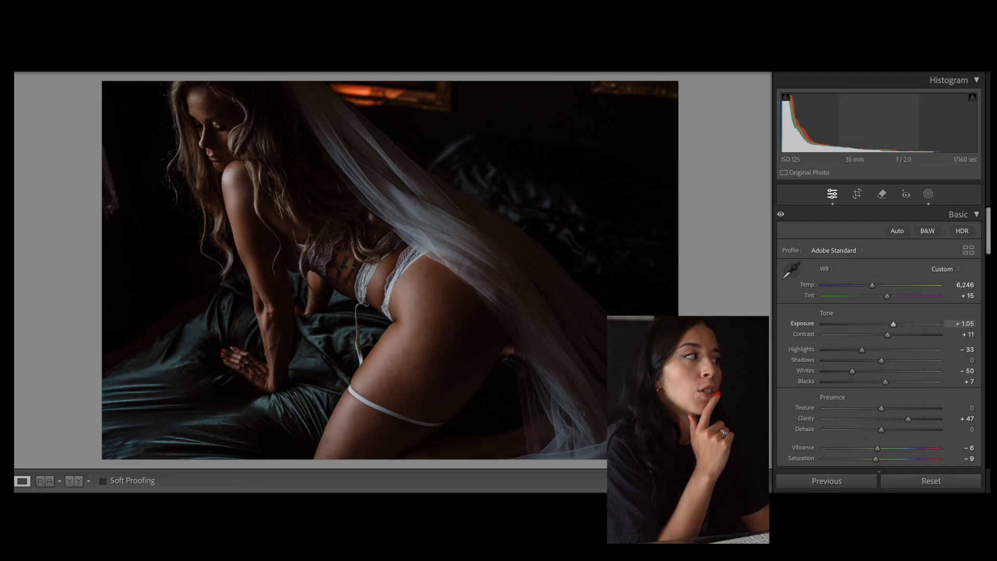
Set the veil photo's Grain Amount to 20 in the global effects settings
scroll(843, 349, "down", 15)
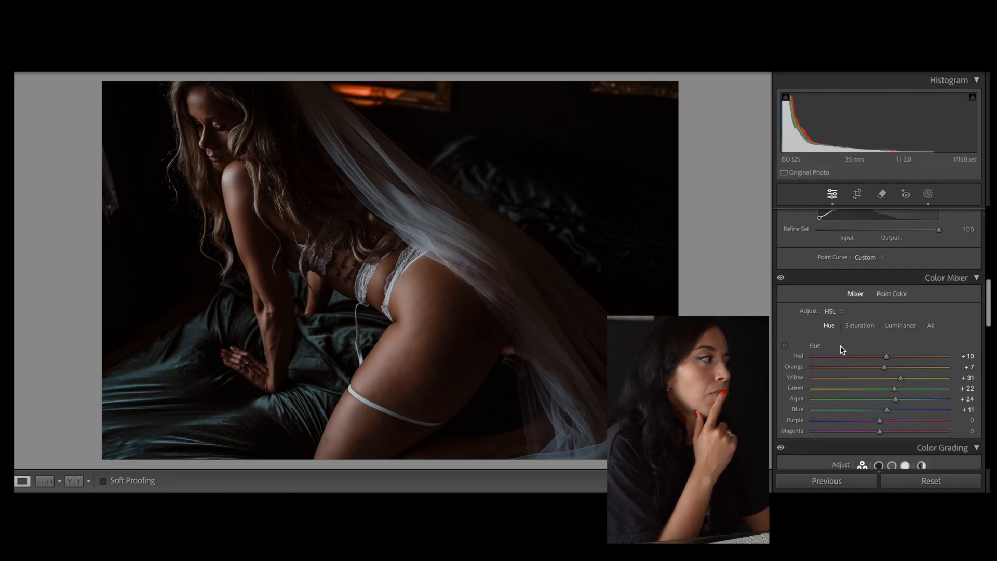
scroll(843, 350, "down", 10)
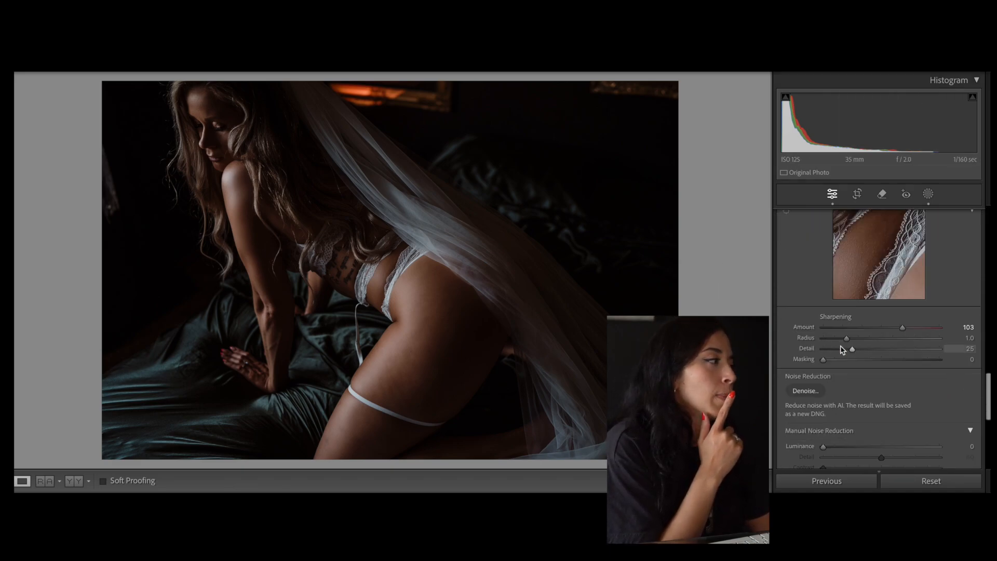
scroll(843, 350, "down", 5)
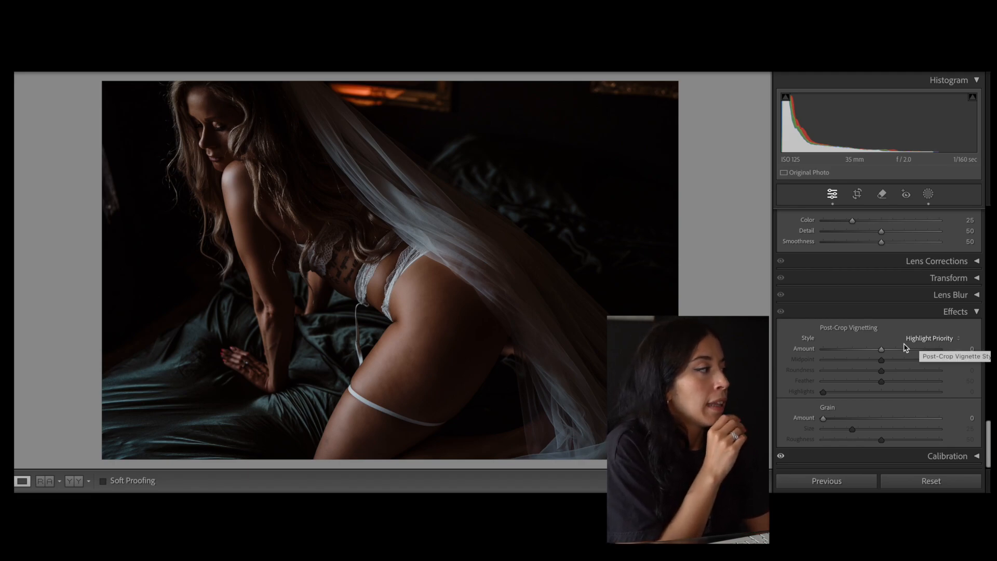
left_click_drag(824, 419, 826, 420)
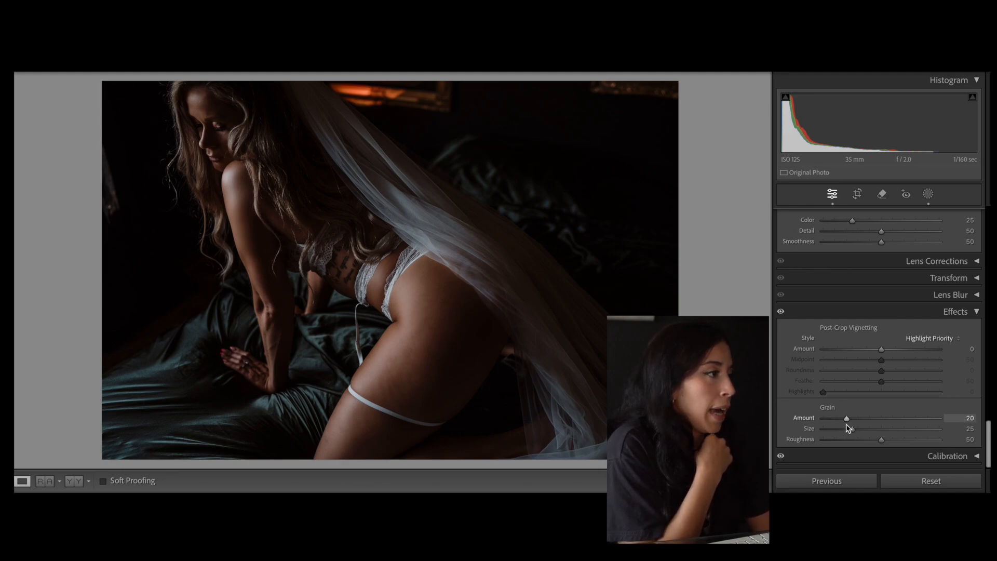
Examine the grain up close across the model's hip, back, face and veil
left_click(431, 254)
left_click_drag(411, 217, 408, 15)
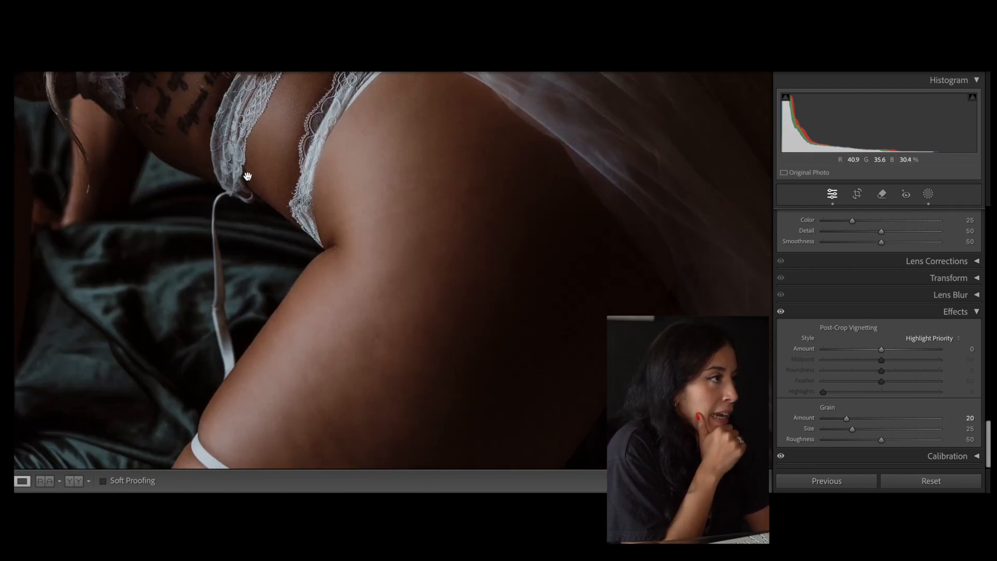
left_click_drag(473, 148, 503, 258)
left_click_drag(296, 140, 628, 356)
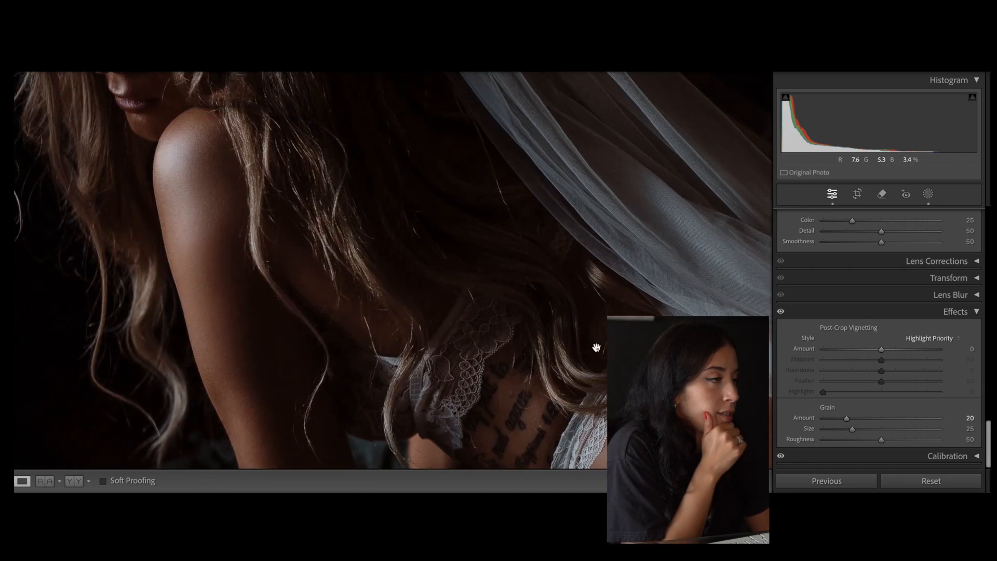
left_click(318, 315)
left_click(244, 185)
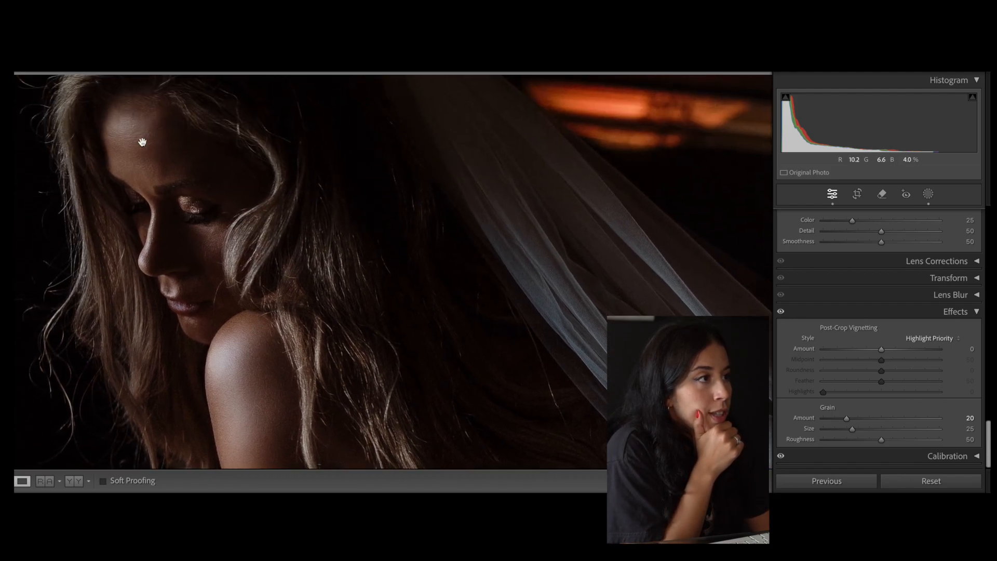
left_click_drag(435, 294, 40, 80)
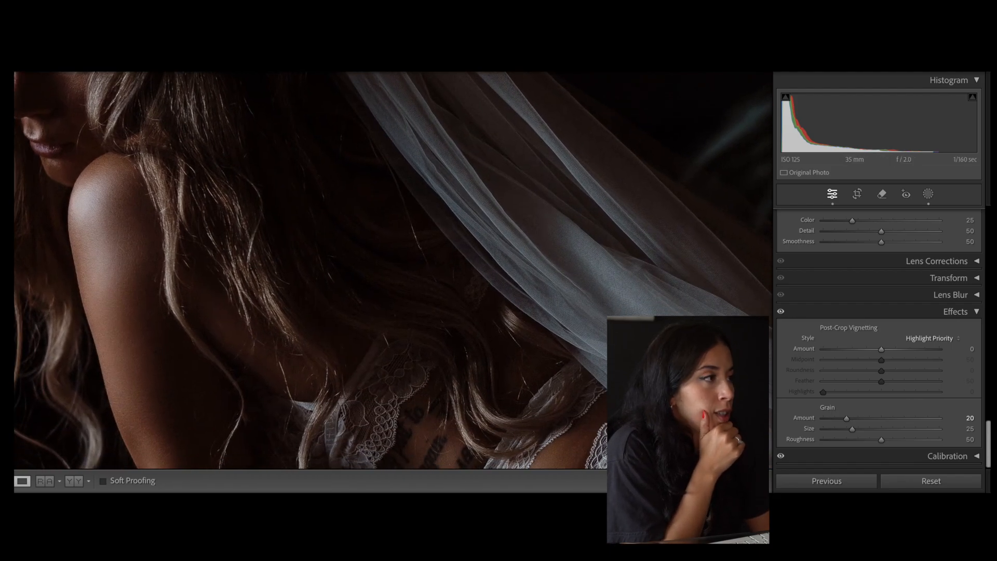
left_click(229, 355)
Add a fourth brush mask with Clarity 31 and paint it along the veil
left_click(928, 195)
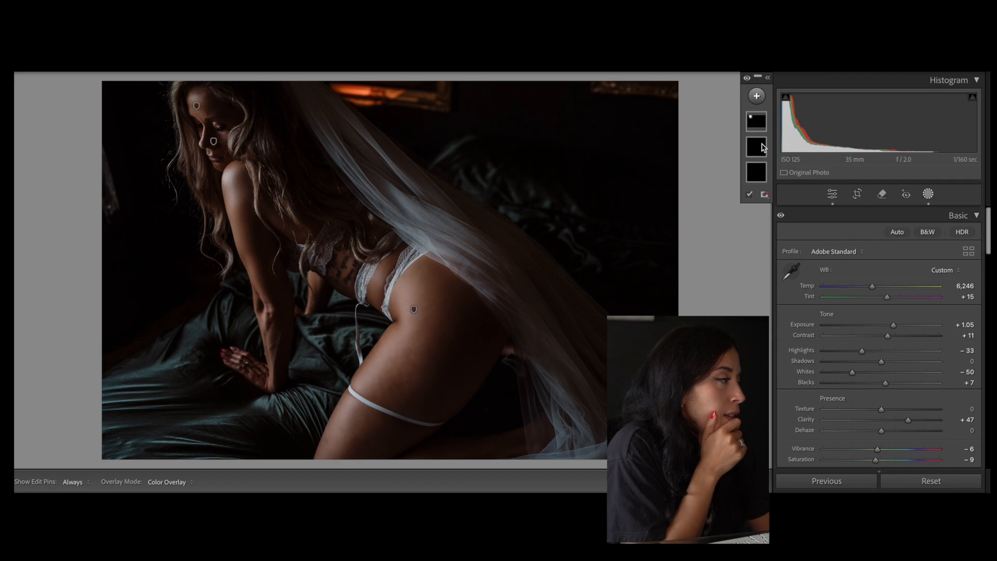
left_click(757, 96)
left_click(780, 196)
scroll(872, 315, "down", 15)
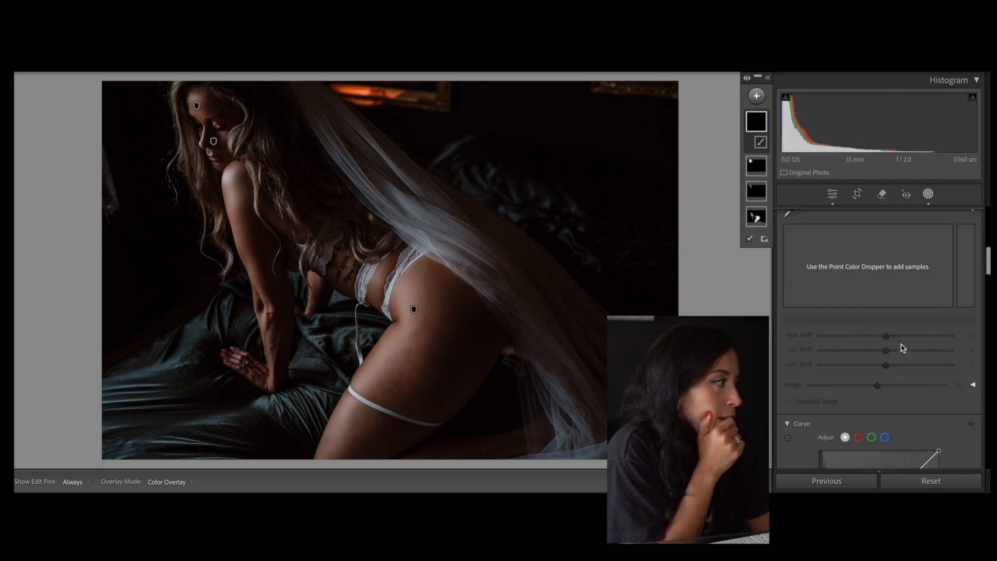
left_click_drag(890, 408, 907, 411)
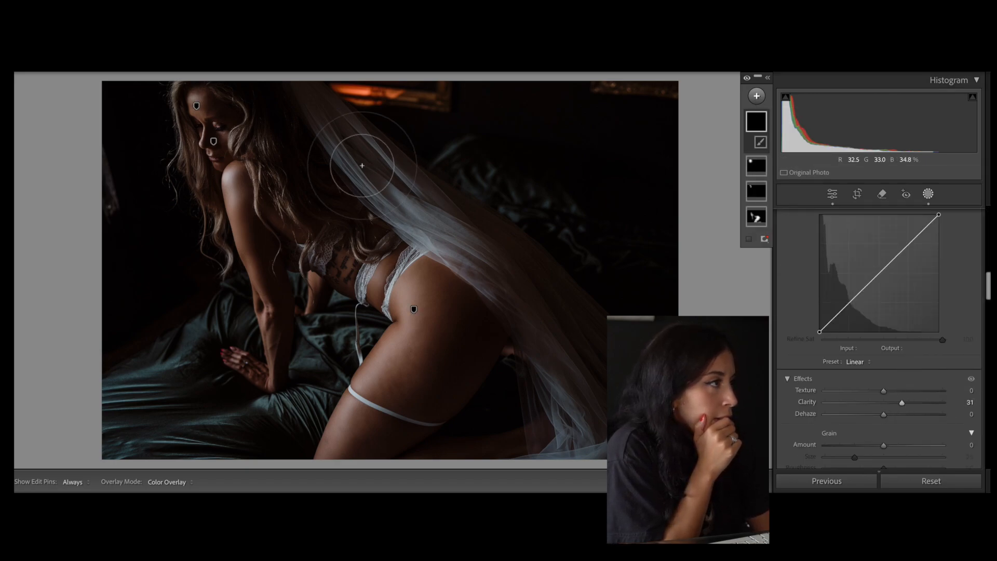
key("h")
mouse_move(539, 284)
left_mouse_down()
mouse_move(608, 400)
mouse_move(592, 359)
mouse_move(408, 192)
mouse_move(310, 79)
mouse_move(341, 193)
left_mouse_up()
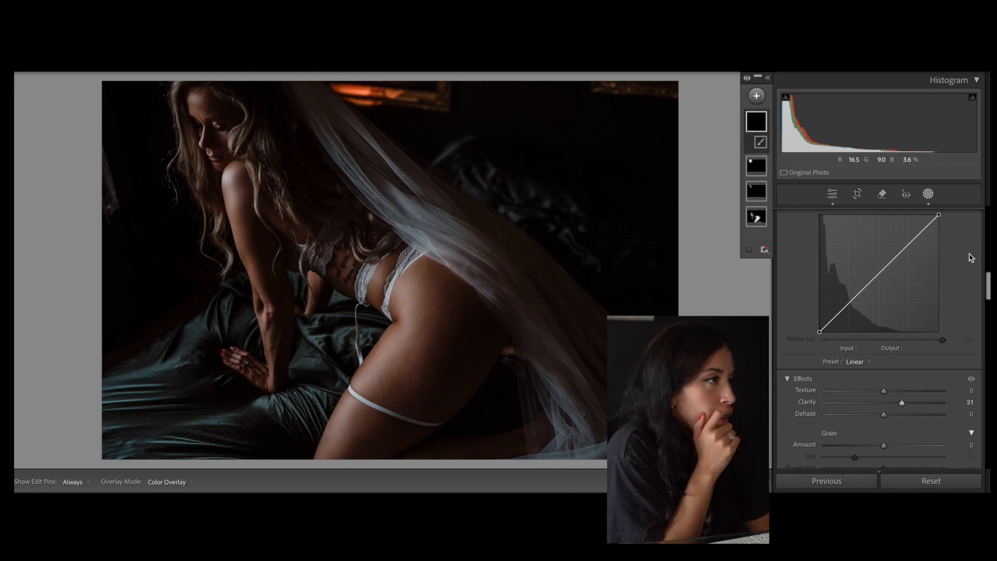
Close the masking tools and compare the edited veil photo with its before version
left_click(929, 194)
scroll(930, 266, "up", 10)
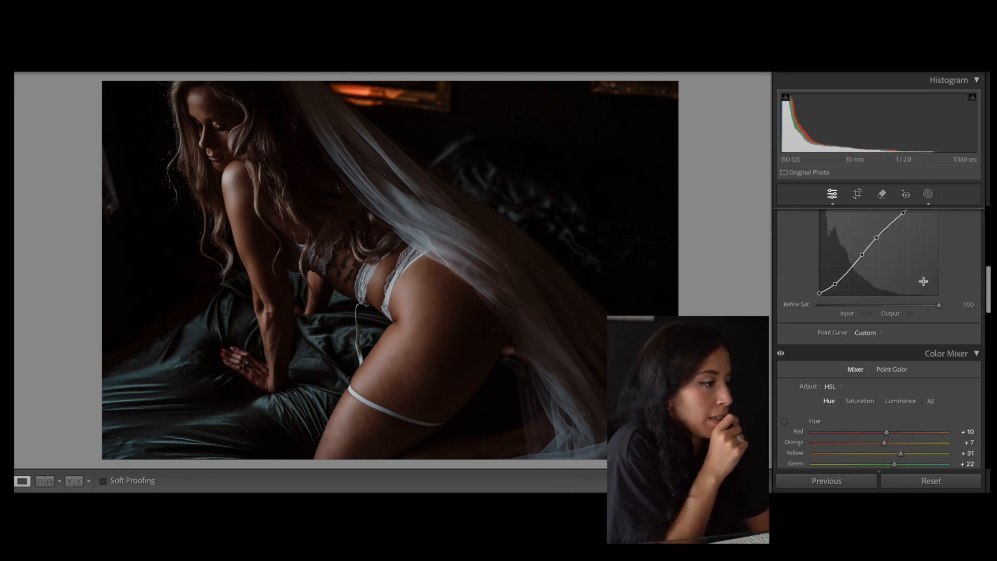
key("backslash")
key("backslash")
key("backslash")
key("backslash")
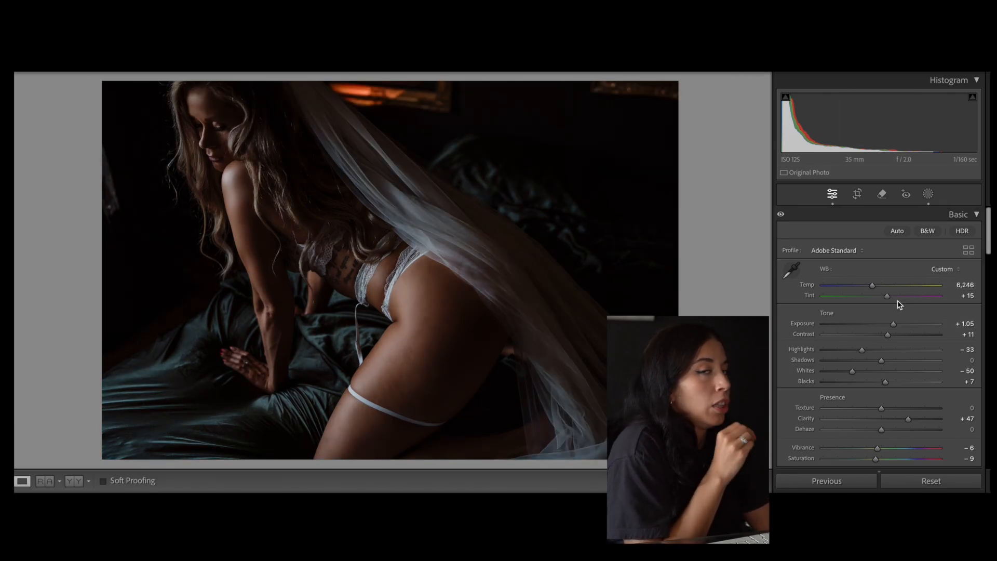
key("backslash")
key("backslash")
key("backslash")
key("backslash")
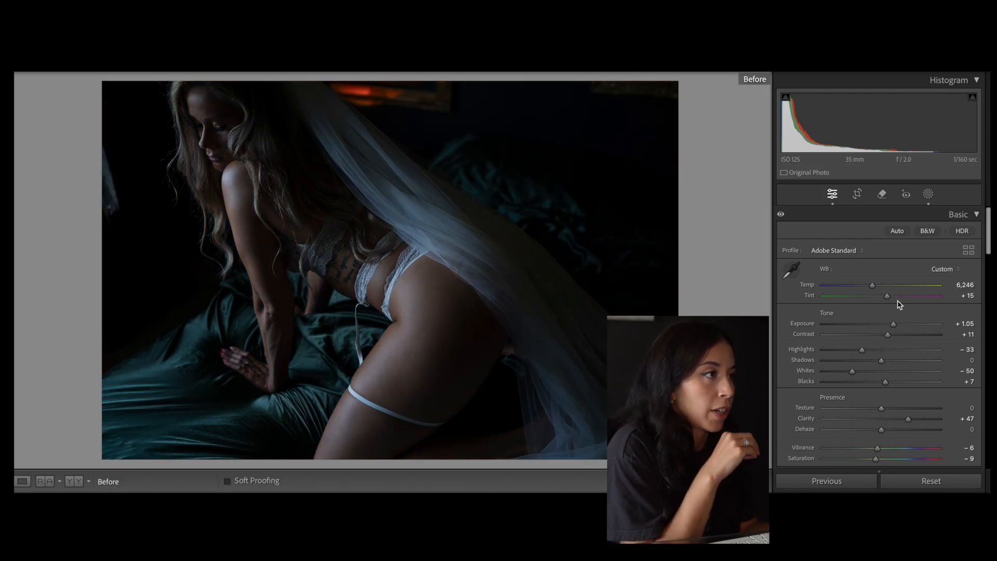
key("backslash")
key("backslash")
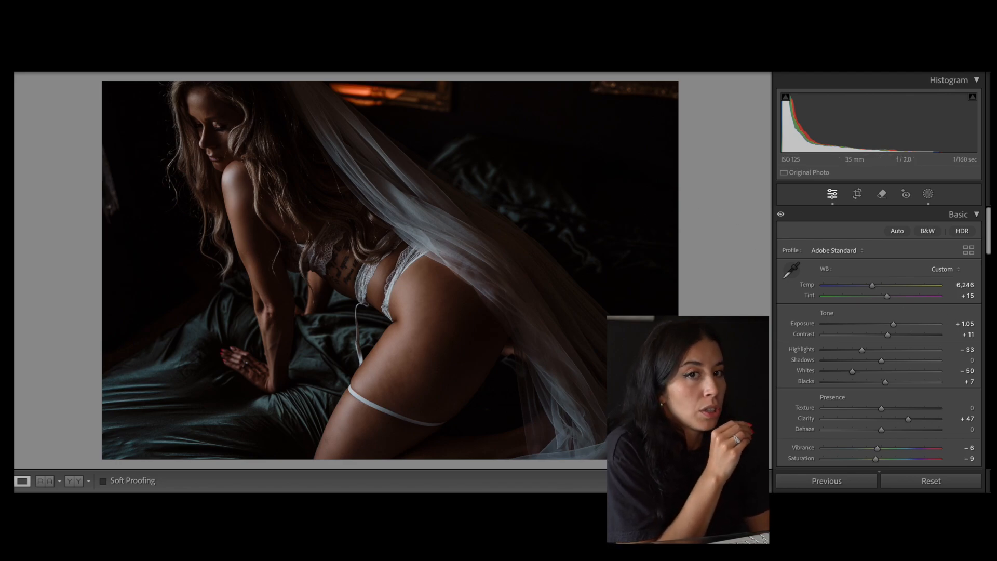
Set the veil photo's Tint to +10 and Temp to 6,496, comparing the result with the before version
left_click(967, 297)
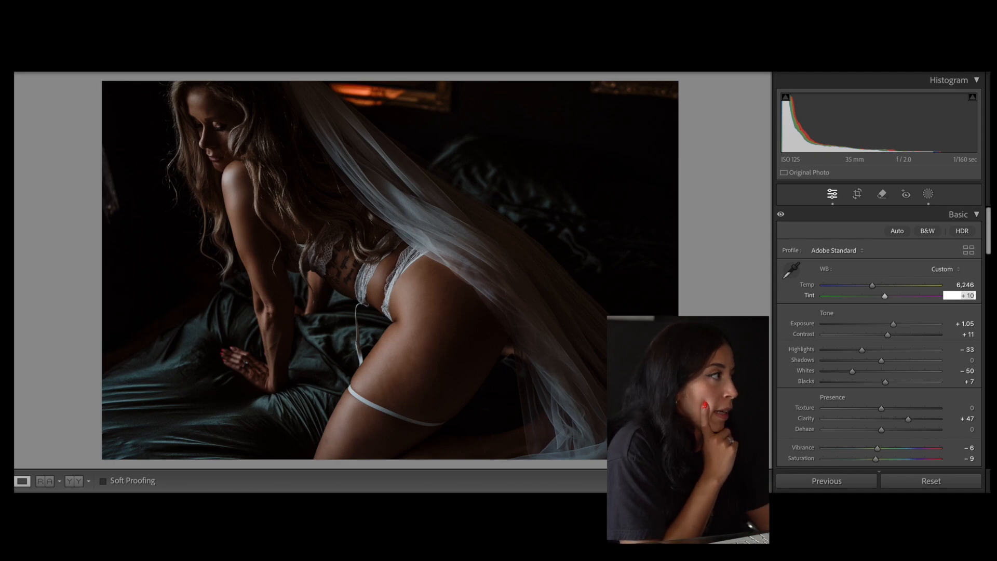
left_click(948, 284)
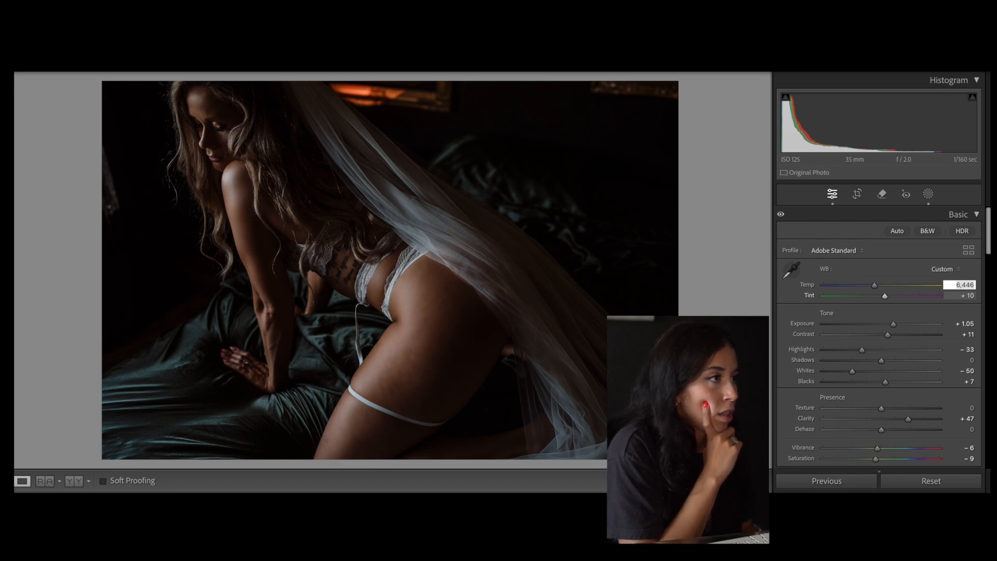
key("backslash")
key("backslash")
key("backslash")
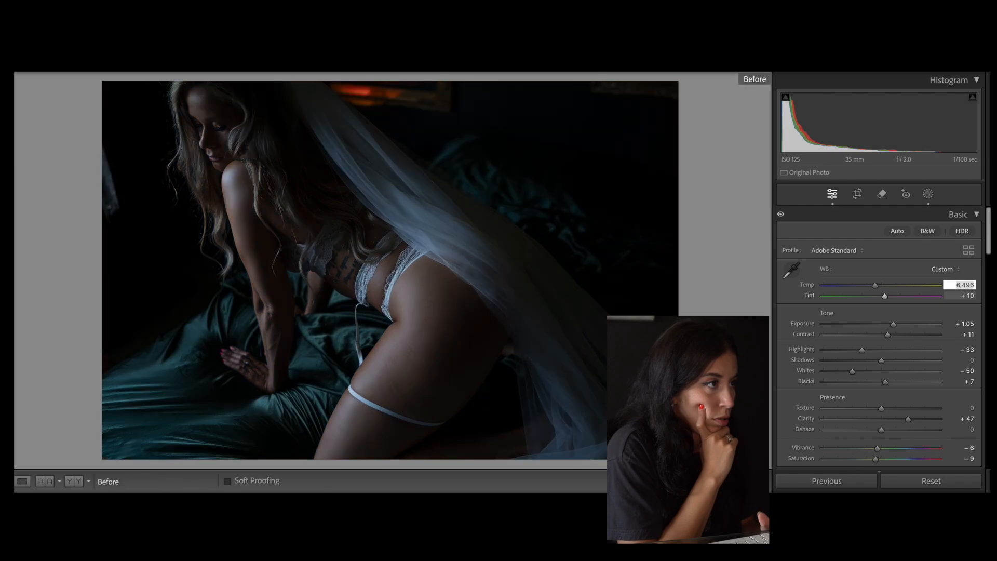
key("backslash")
key("backslash")
key("backslash")
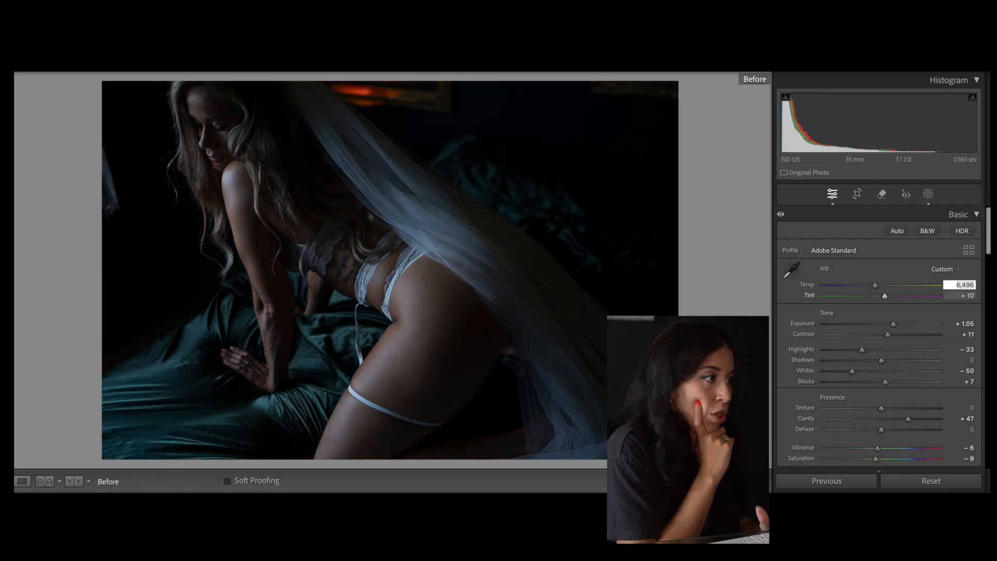
key("backslash")
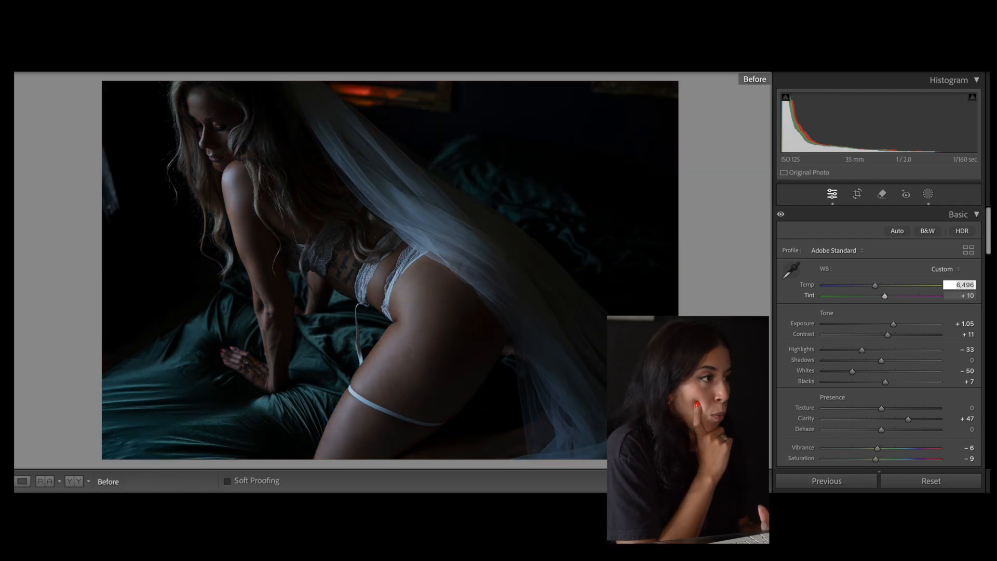
key("backslash")
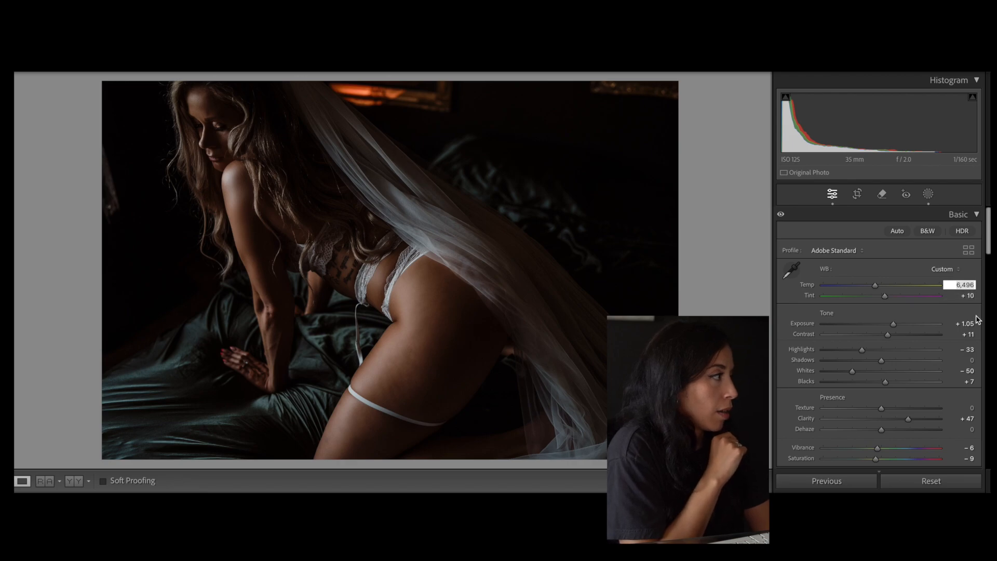
key("Return")
Set the veil photo's Tint to +8 and compare the edit with the before version
left_click(969, 296)
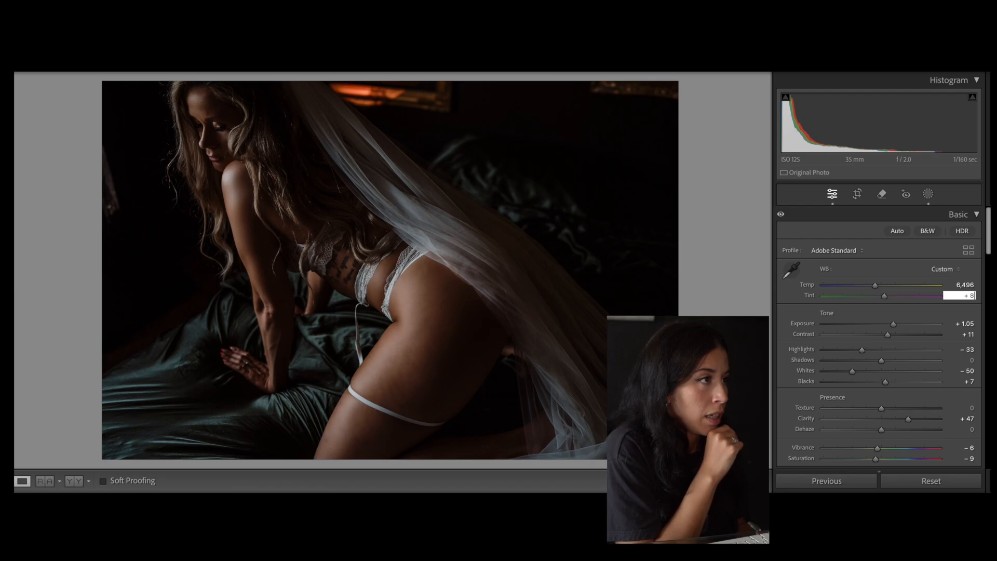
key("backslash")
key("backslash")
key("backslash")
key("backslash")
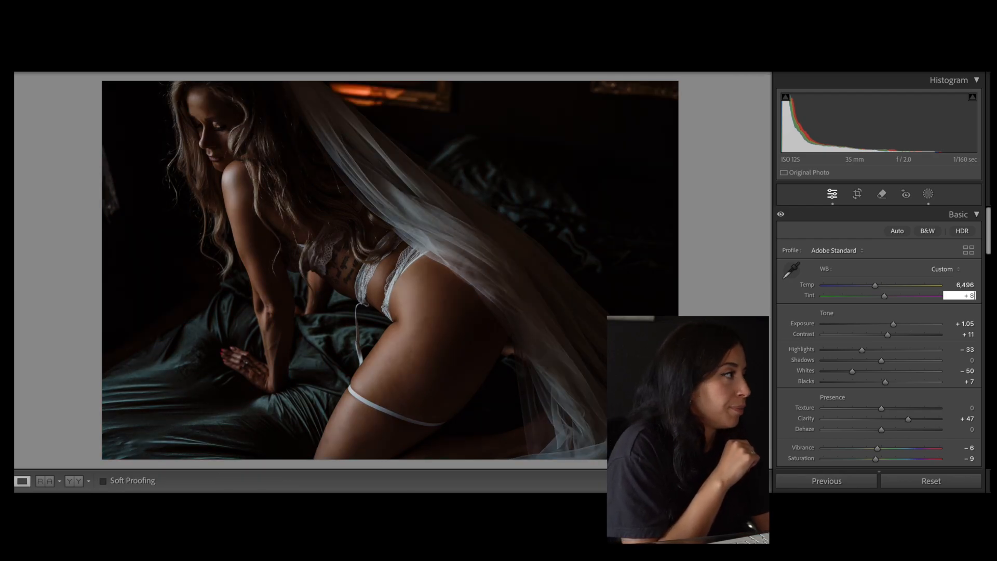
left_click(929, 194)
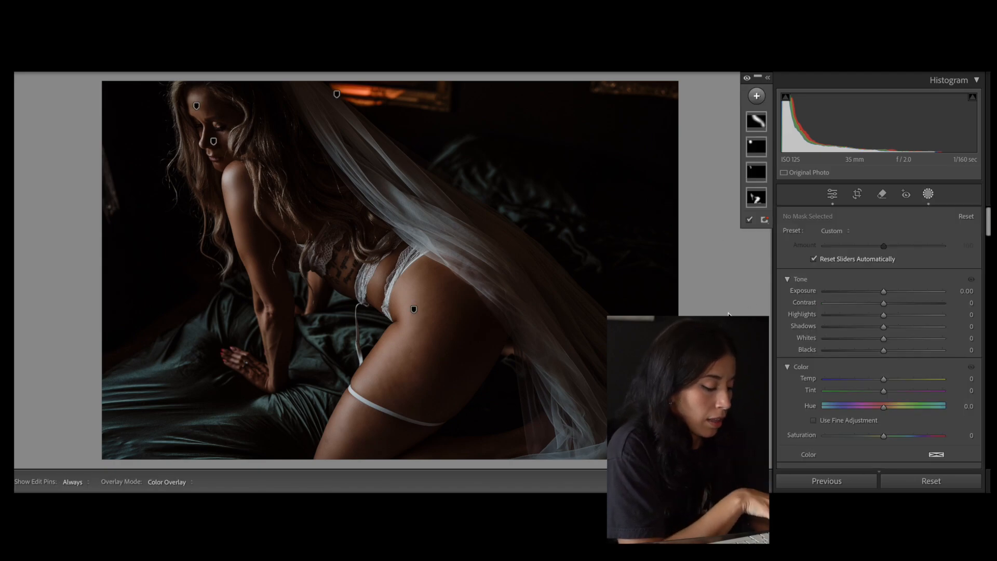
left_click(928, 194)
key("backslash")
key("backslash")
key("backslash")
key("backslash")
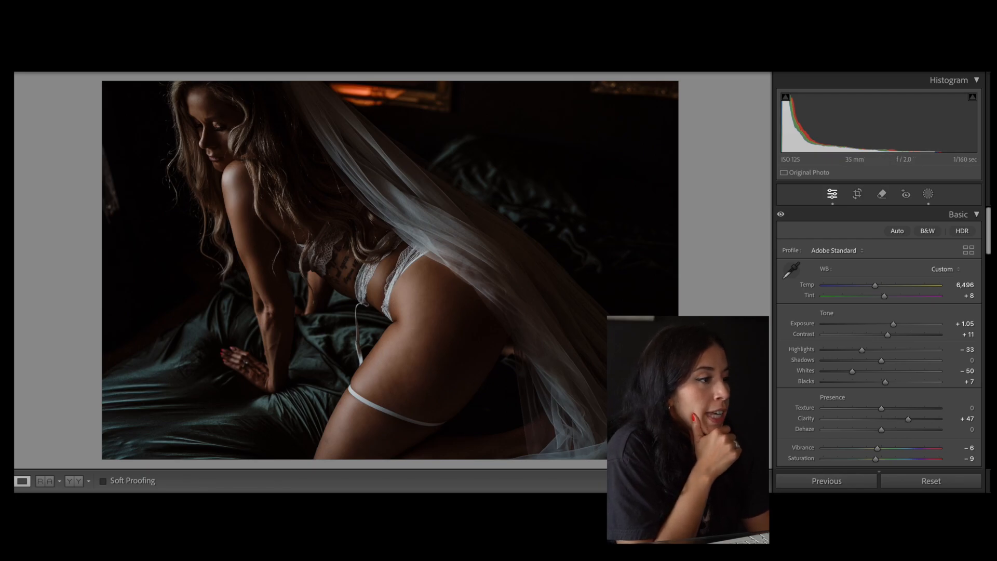
Open the next photo, apply the dark preset to it, and set Exposure to +0.70, Temp to 6,390 and Tint to +5
key("Right")
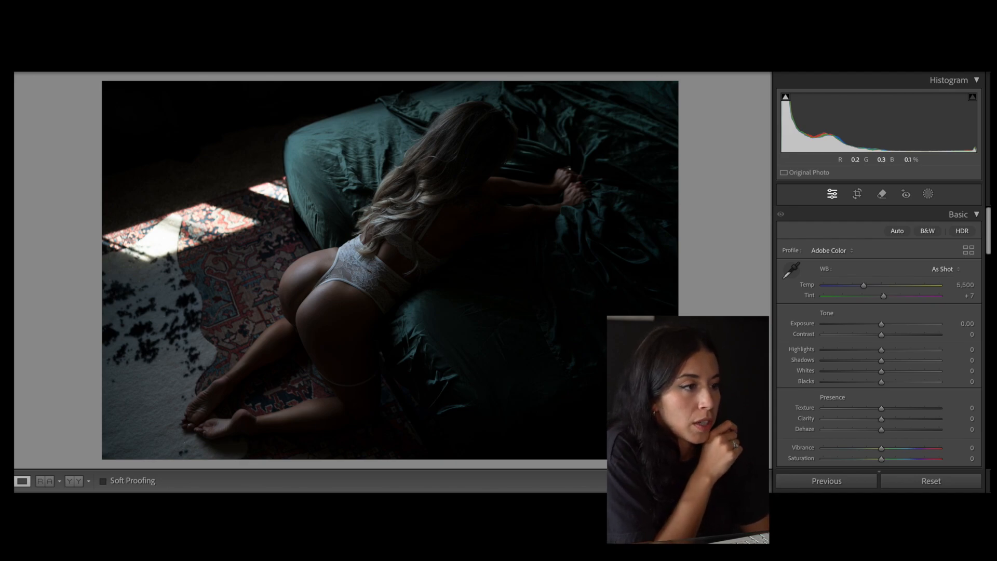
left_click(10, 344)
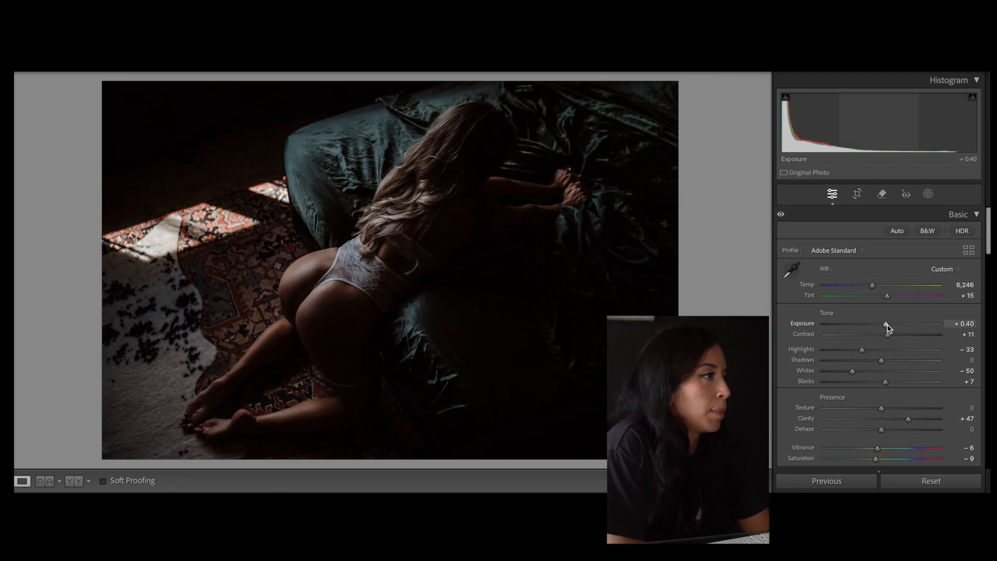
left_click_drag(889, 326, 889, 326)
left_click_drag(873, 286, 881, 292)
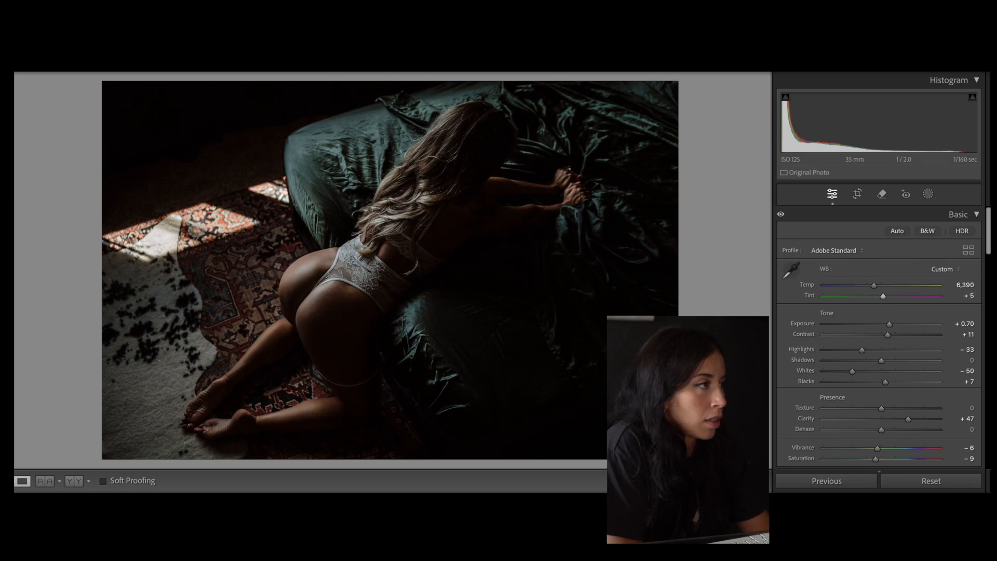
Set up a side-by-side reference view with the veil photo as Reference and the rug photo as Active
left_click(49, 481)
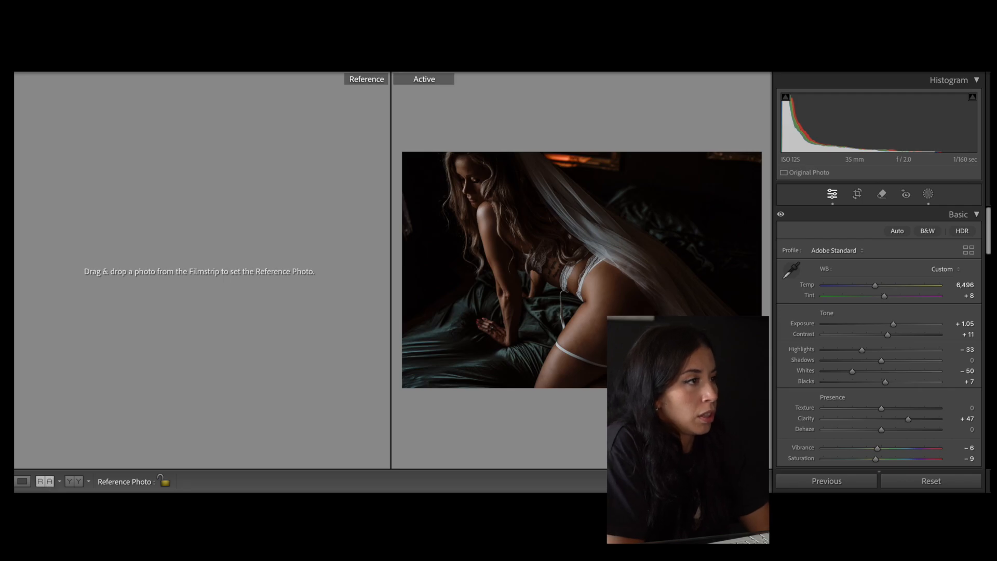
left_click_drag(116, 296, 140, 262)
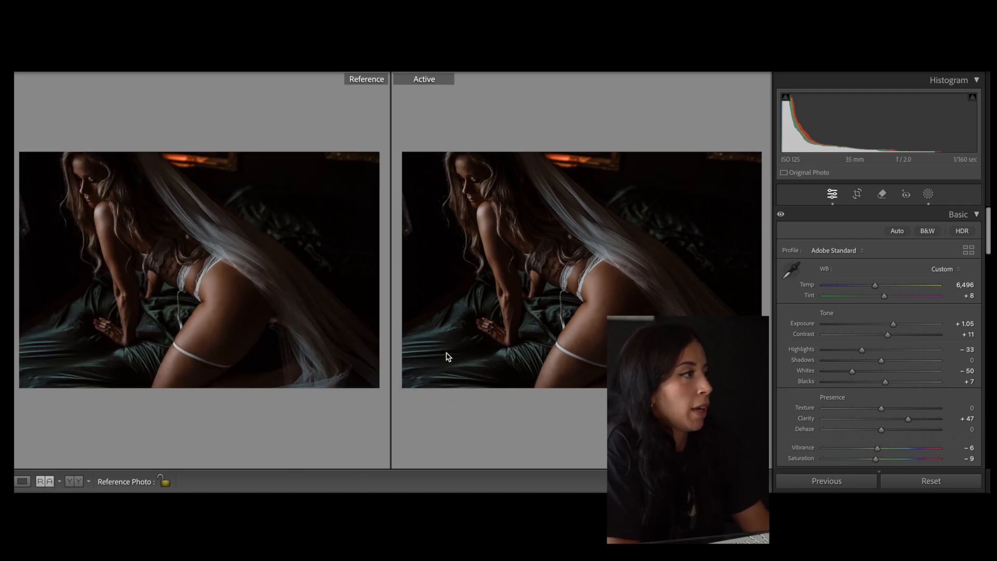
key("Right")
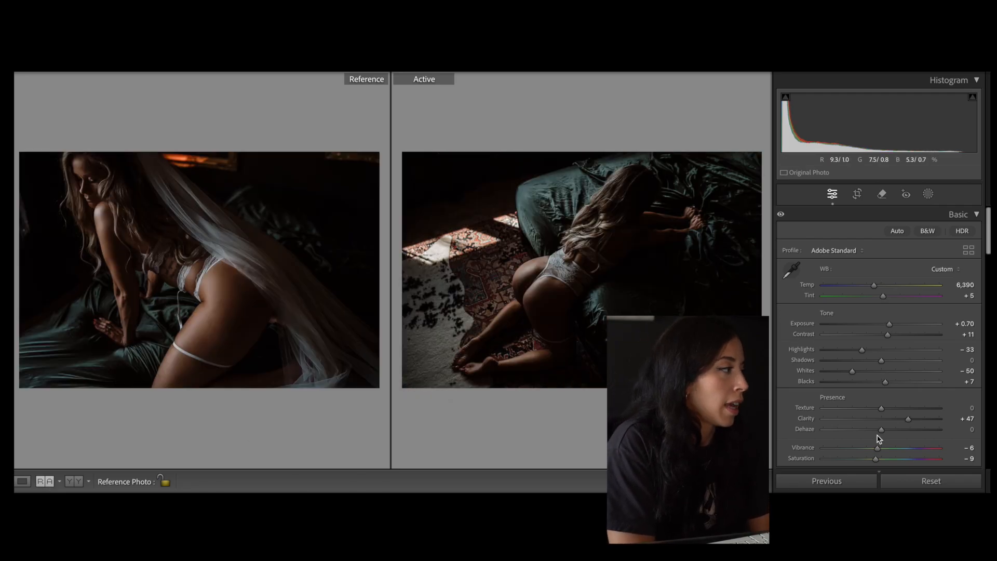
Reset the rug photo's edits and redo them with Temp 6,965, Tint +10, Exposure +0.40 and Shadows +66
left_click(935, 481)
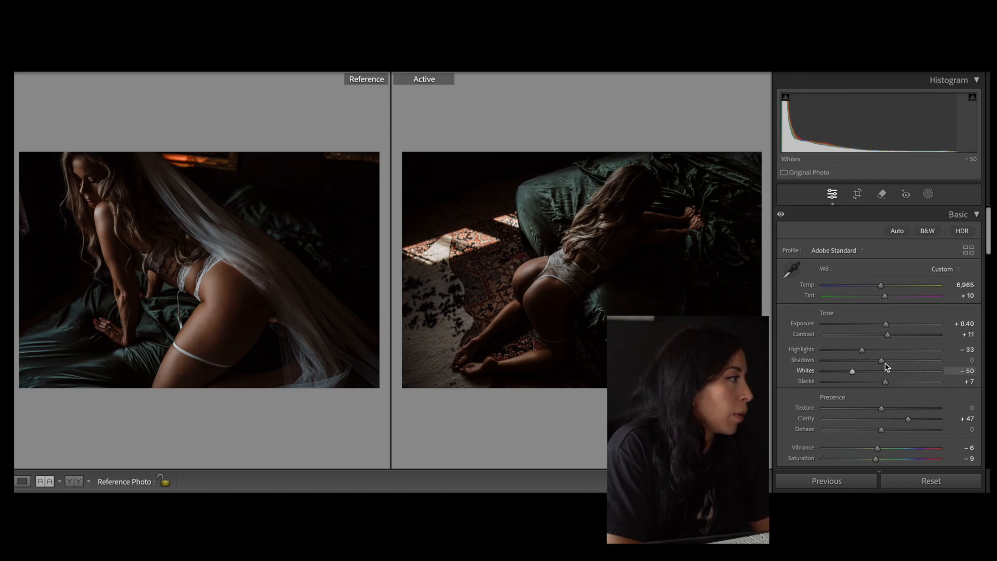
left_click_drag(882, 360, 899, 368)
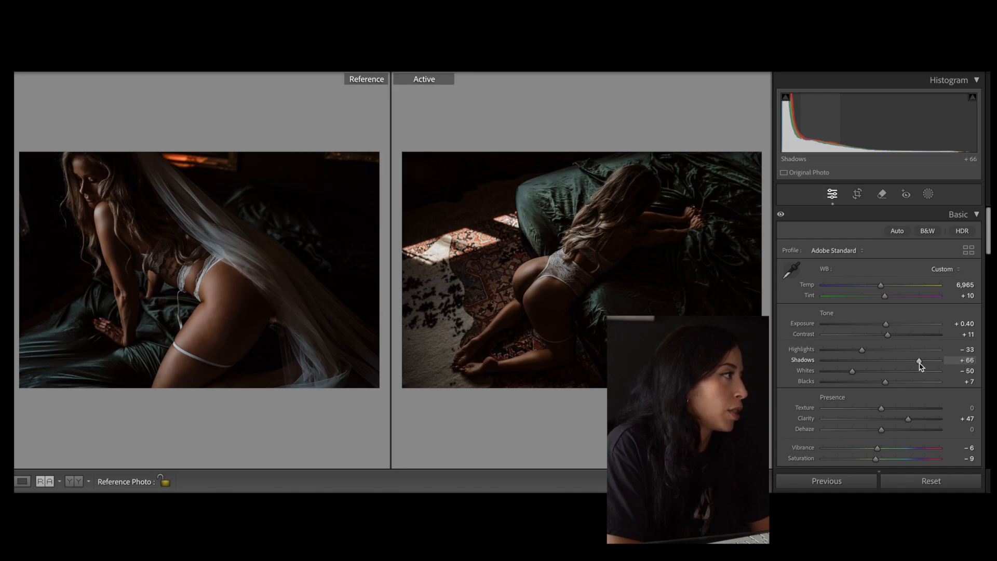
Add a brush mask to the rug photo with Texture -75 and Clarity -23
left_click(928, 194)
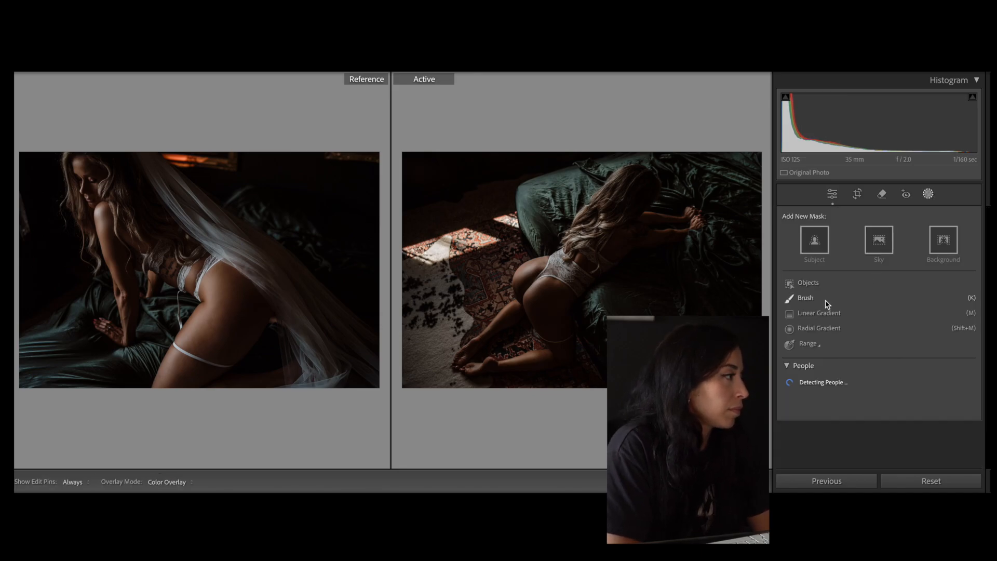
left_click(827, 304)
scroll(865, 338, "down", 10)
left_click_drag(887, 331, 839, 330)
left_click_drag(884, 336, 870, 338)
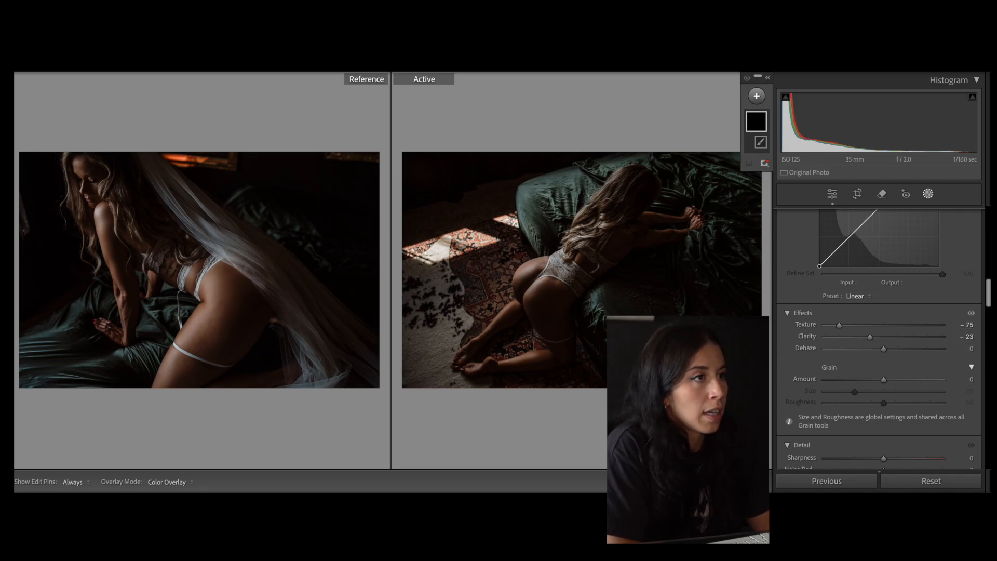
Paint the skin-softening mask over the model's hips and upper thighs with the edit pins hidden
key("z")
scroll(581, 270, "down", 5)
scroll(582, 270, "up", 3)
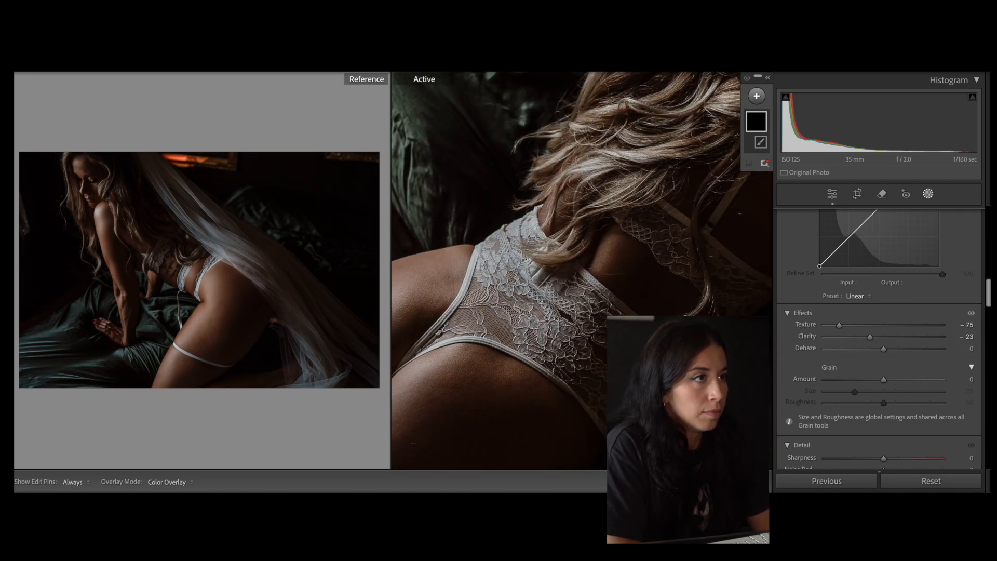
left_click(15, 78)
left_click(15, 76)
left_click(16, 129)
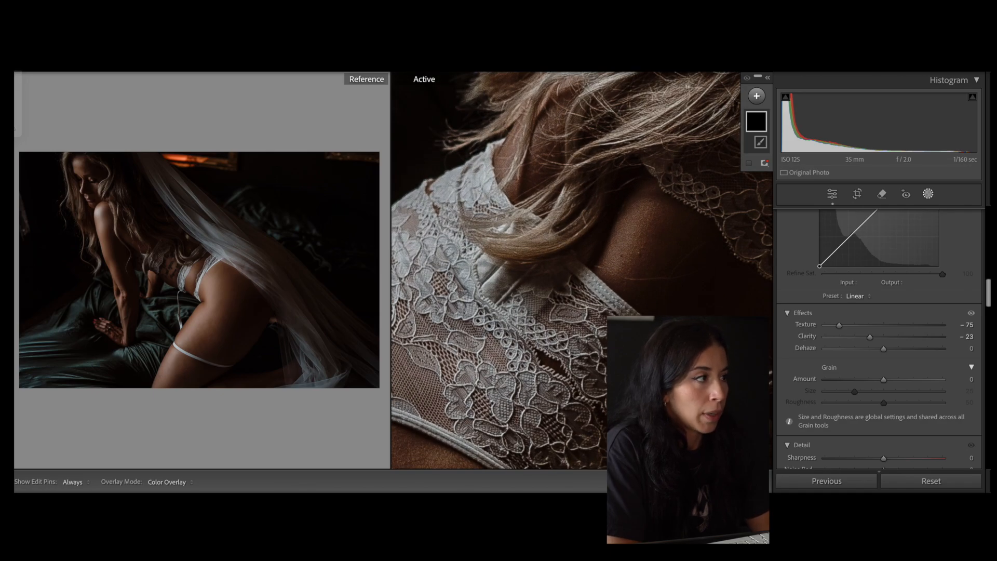
scroll(582, 270, "left", 3)
left_click_drag(11, 129, 6, 132)
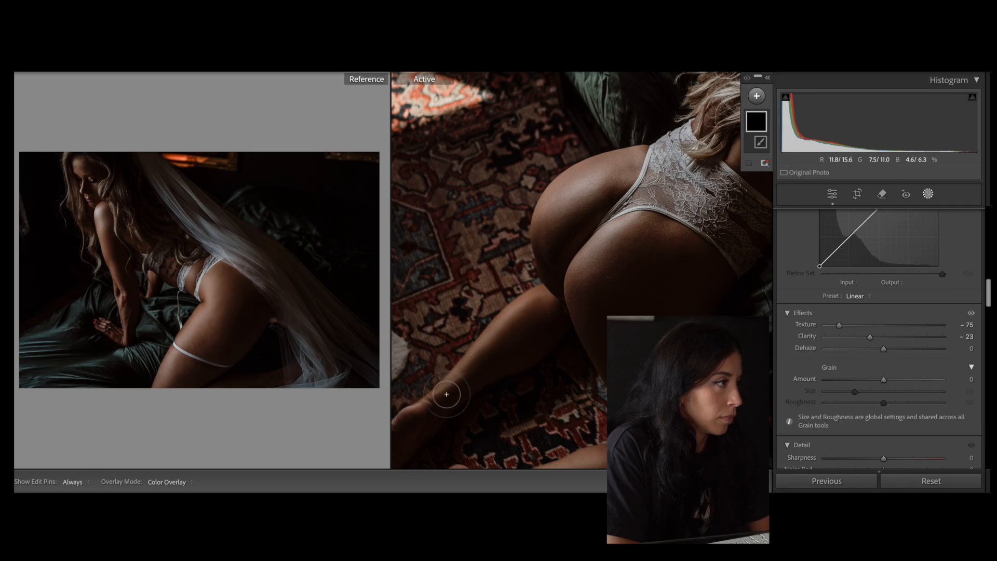
key("h")
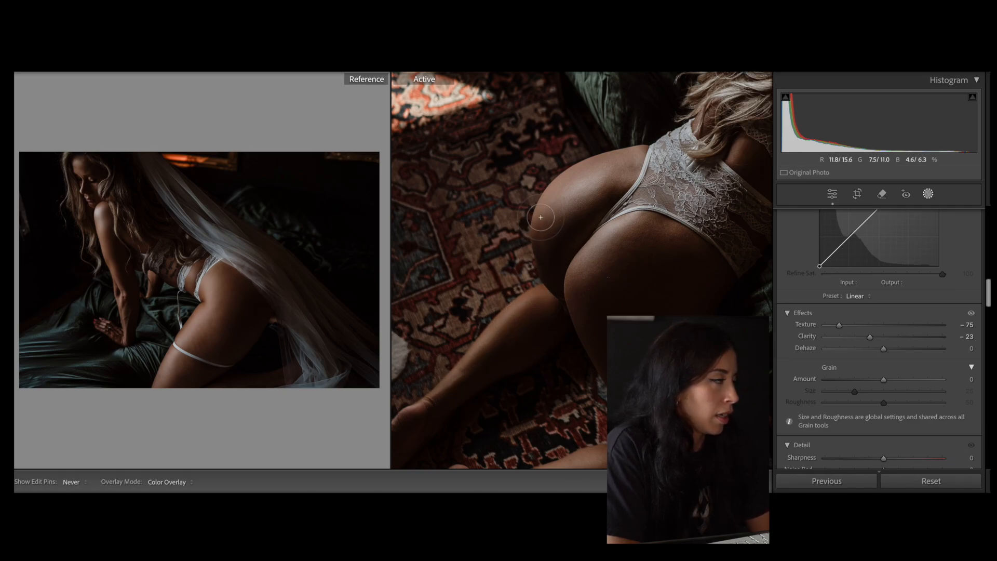
mouse_move(651, 240)
left_mouse_down()
mouse_move(697, 262)
mouse_move(660, 234)
mouse_move(682, 247)
mouse_move(635, 260)
left_mouse_up()
scroll(696, 262, "up", 2)
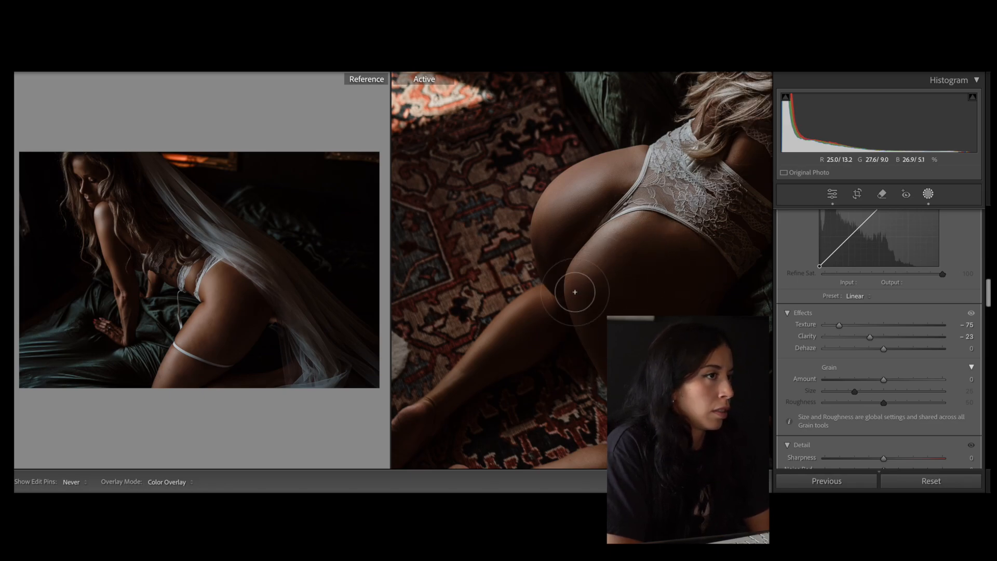
Extend the skin-softening mask along the model's legs
key("h")
left_click_drag(445, 398, 395, 308)
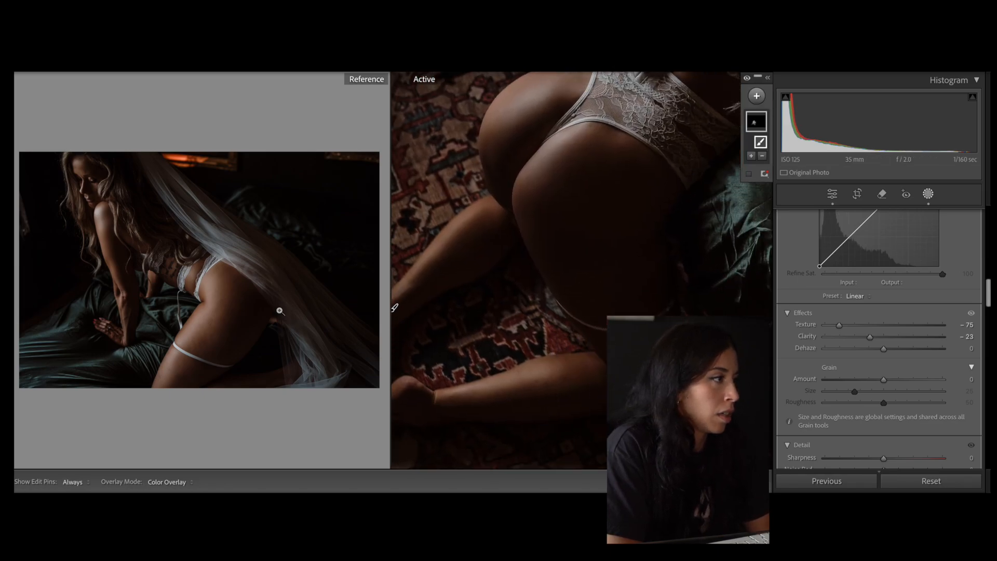
key("h")
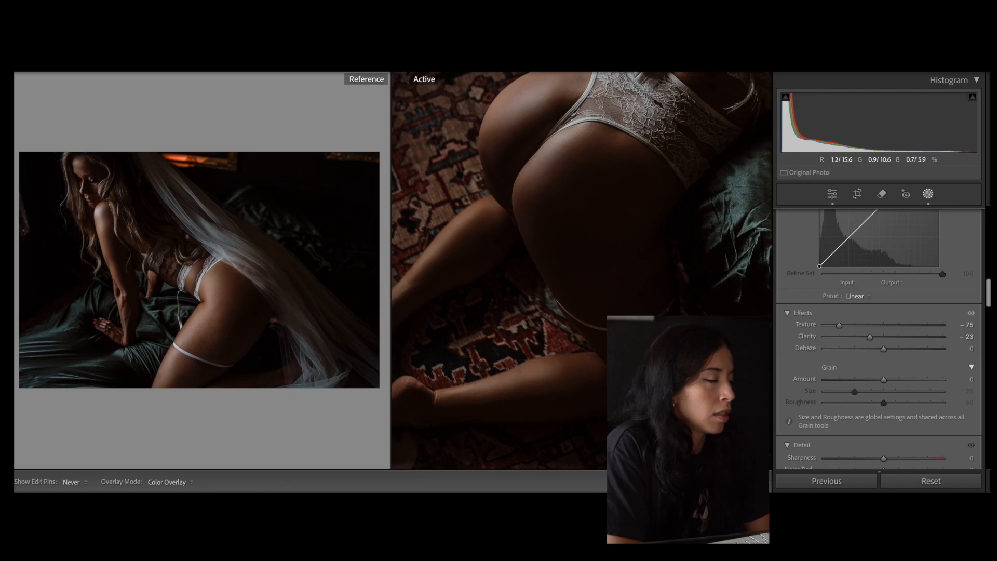
key("h")
Paint the skin-softening mask over the model's lower back and the exposed skin beside her hair
left_click_drag(597, 161, 432, 397)
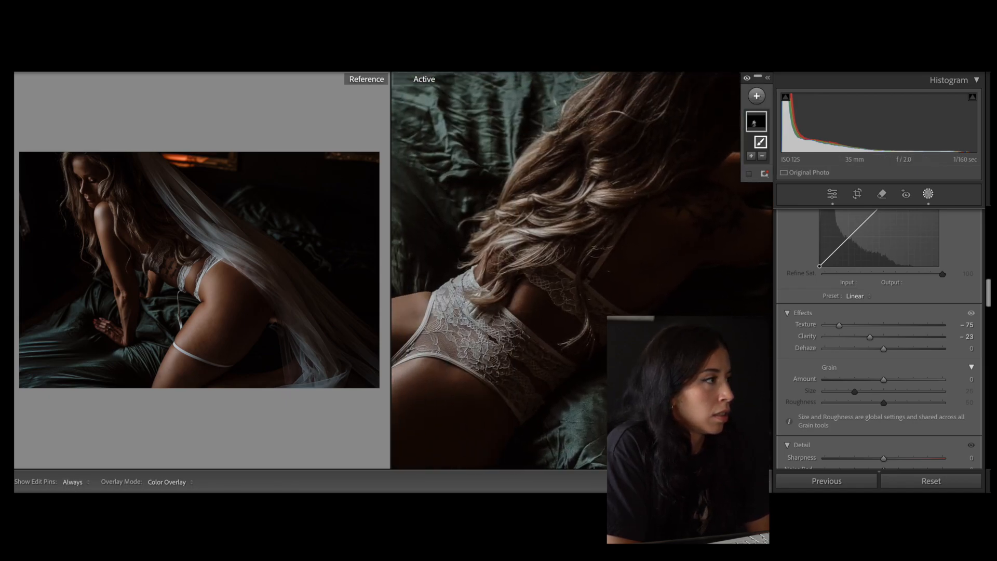
key("h")
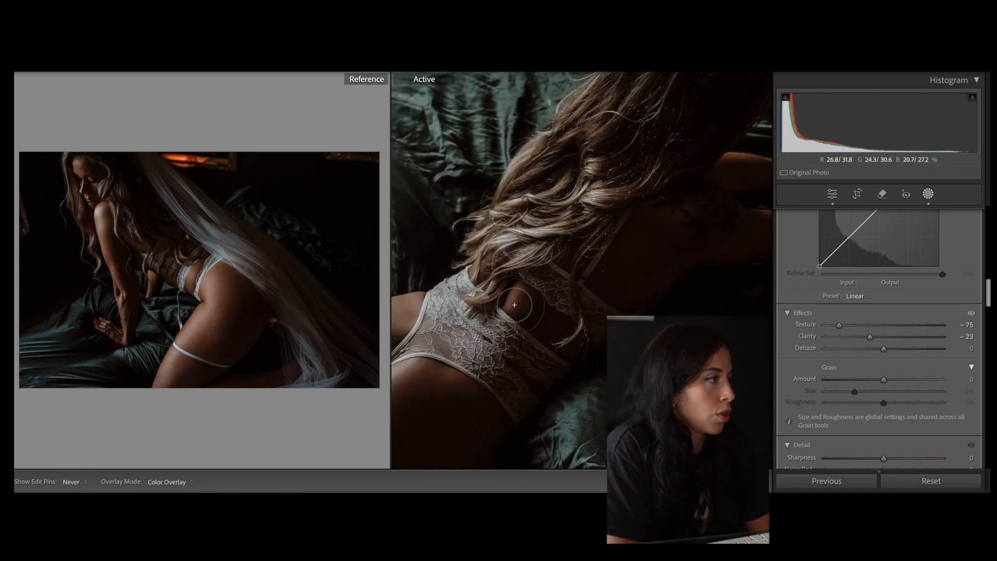
key("h")
key("h")
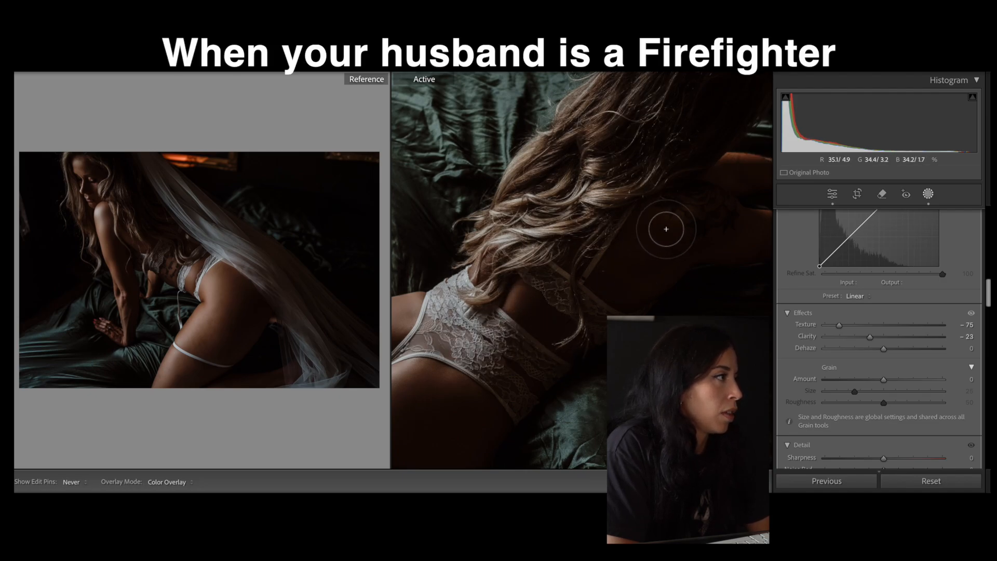
key("h")
Paint the skin-softening mask over the model's outstretched arms and hands on the green bedding
left_click_drag(660, 263, 529, 274)
left_click_drag(405, 118, 265, 154)
key("h")
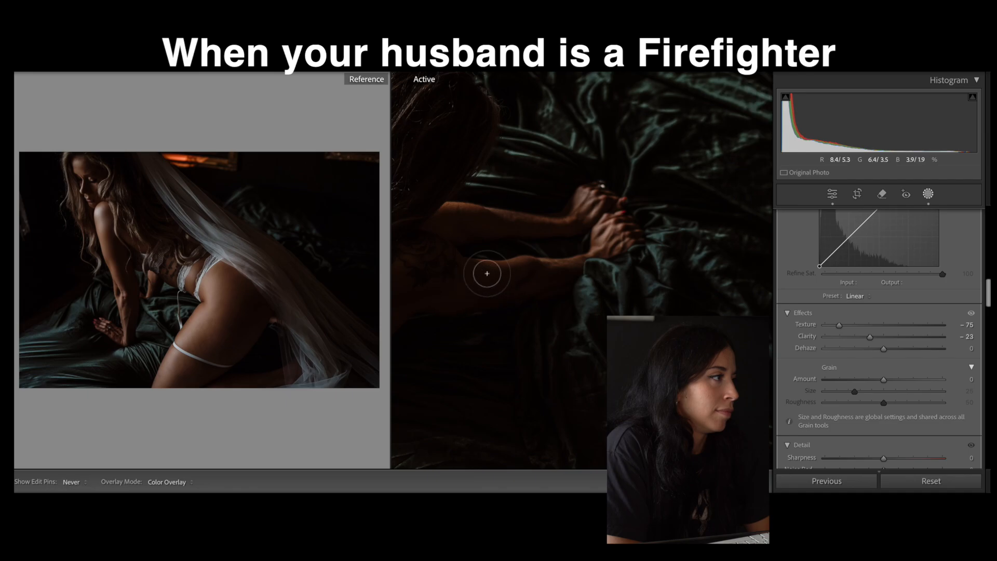
key("h")
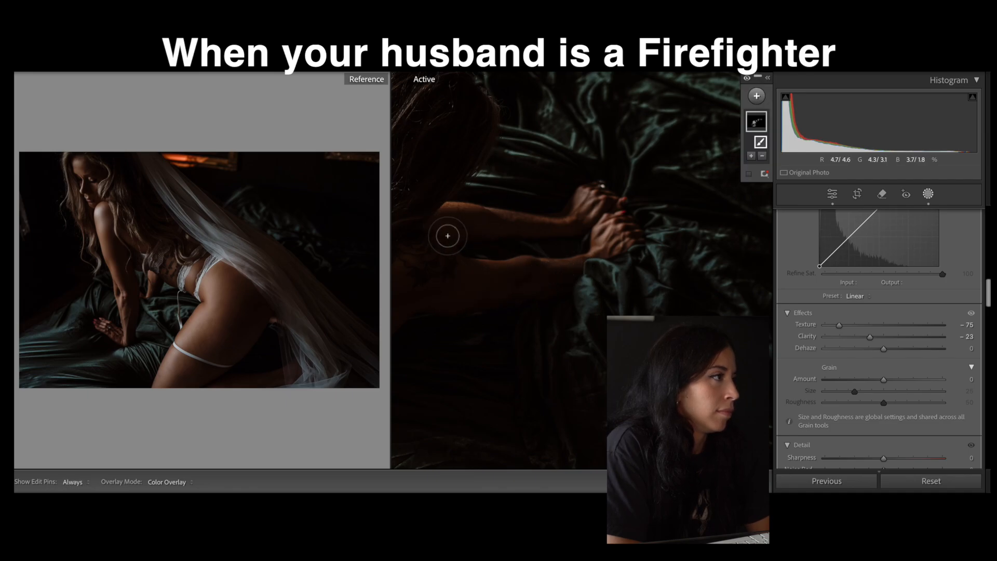
key("h")
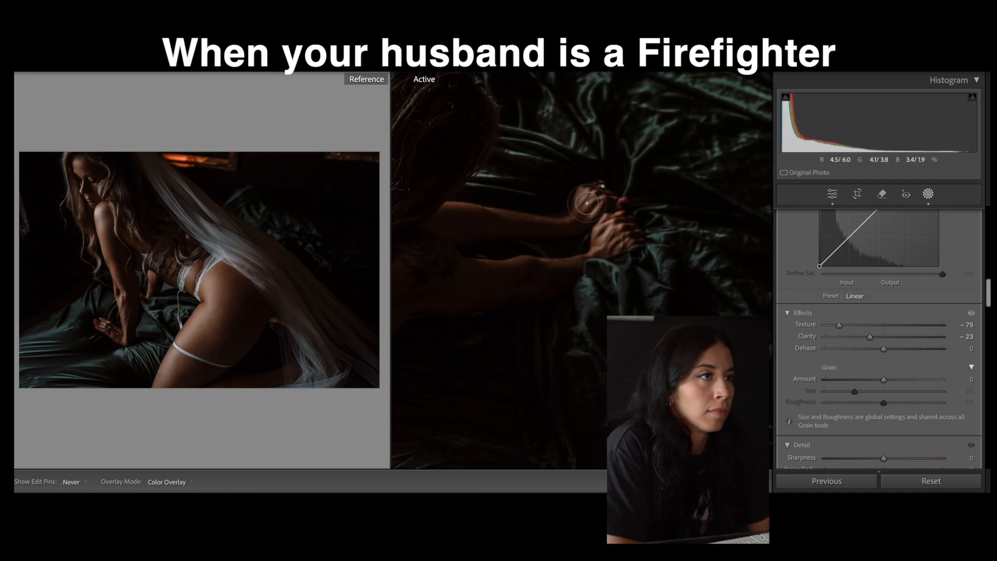
key("h")
key("z")
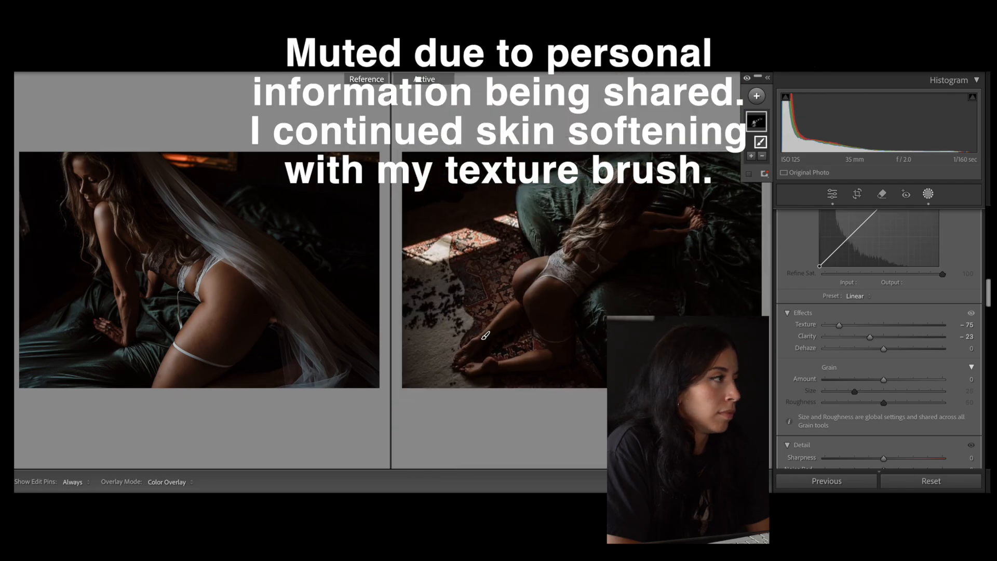
Close masking and compare the rug photo with its unedited version
left_click(935, 193)
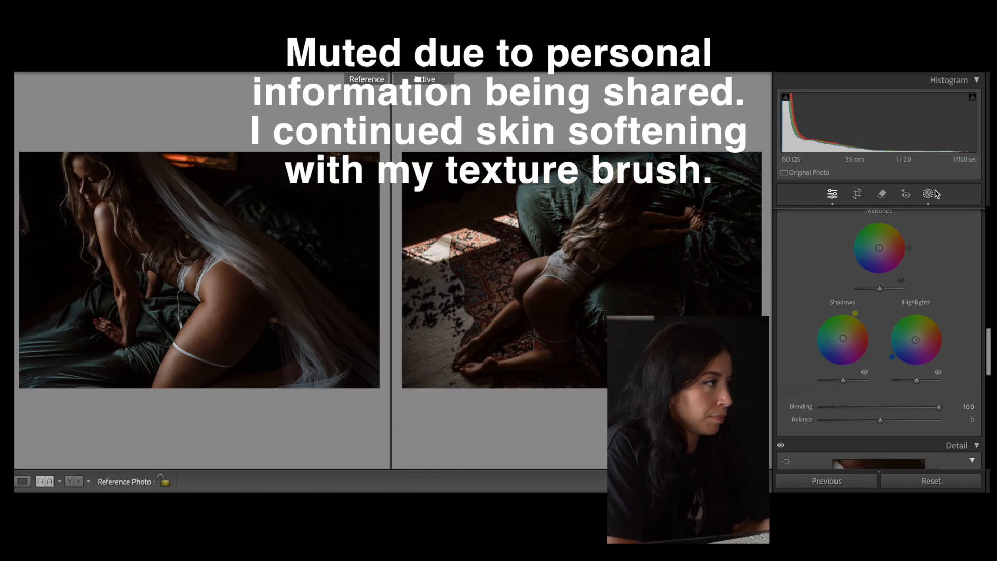
key("backslash")
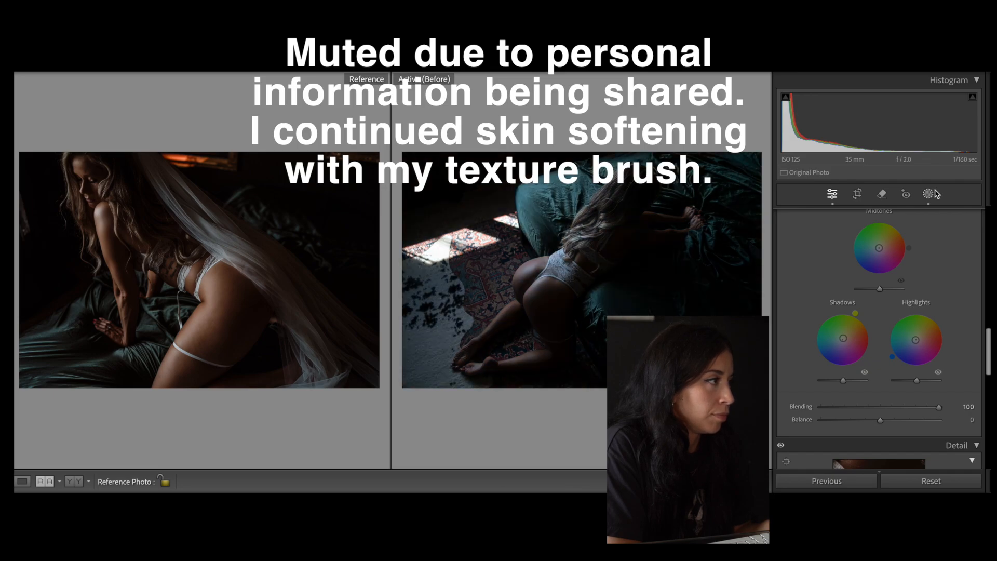
key("backslash")
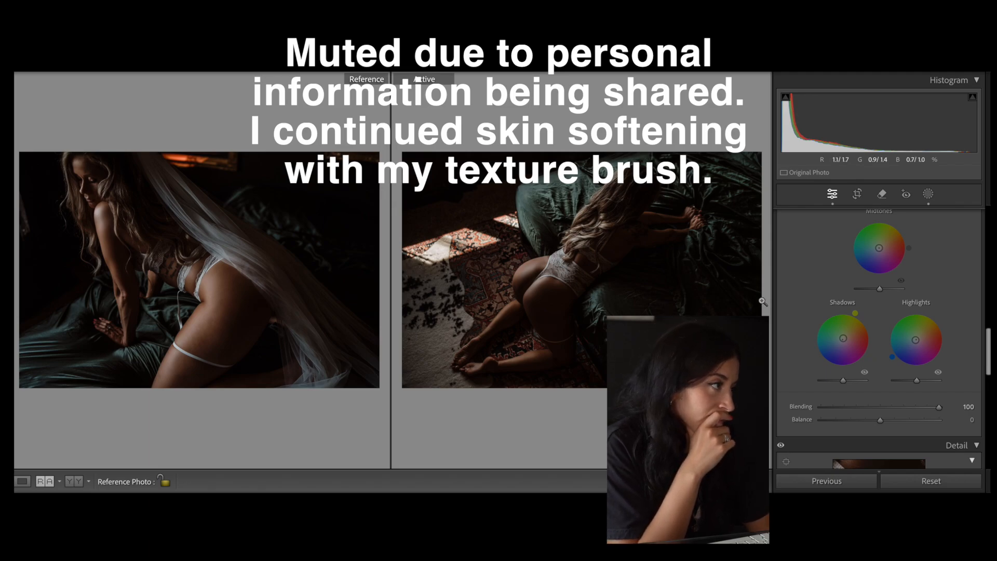
scroll(893, 334, "down", 5)
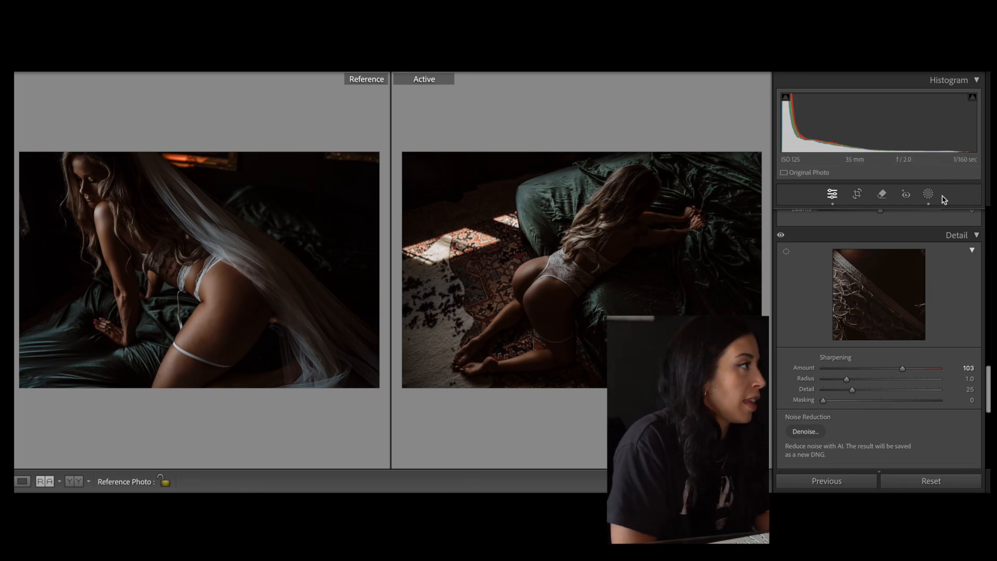
Add a second brush mask with Clarity 20, paint it over the model's hair, and close masking
left_click(927, 196)
left_click(757, 96)
left_click(768, 199)
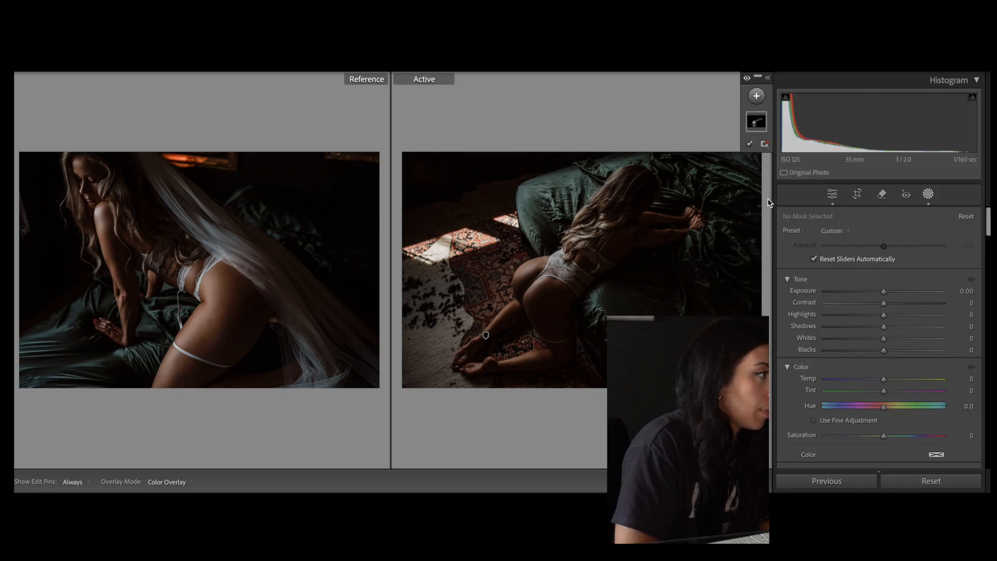
scroll(883, 384, "down", 10)
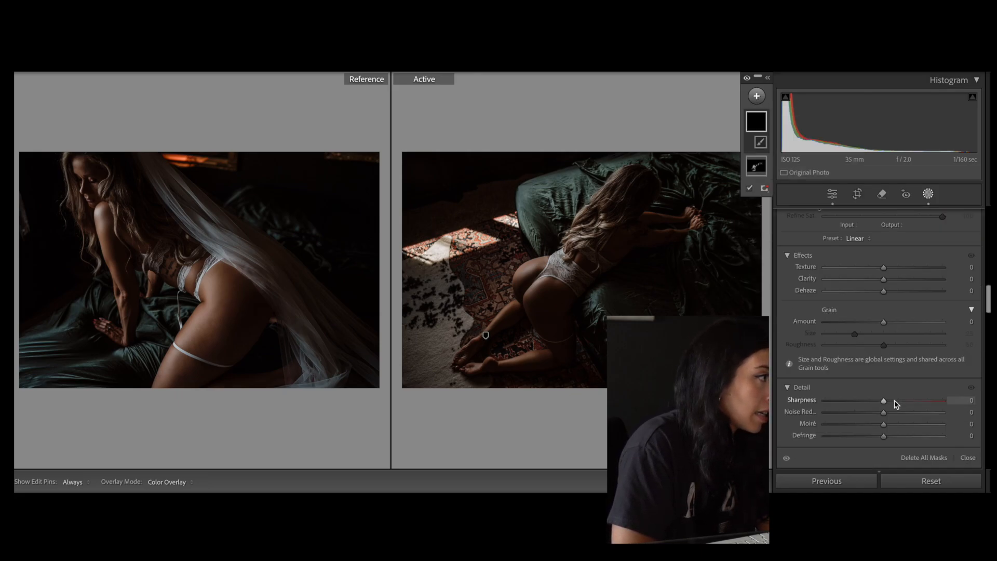
left_click_drag(885, 281, 897, 281)
key("h")
key("h")
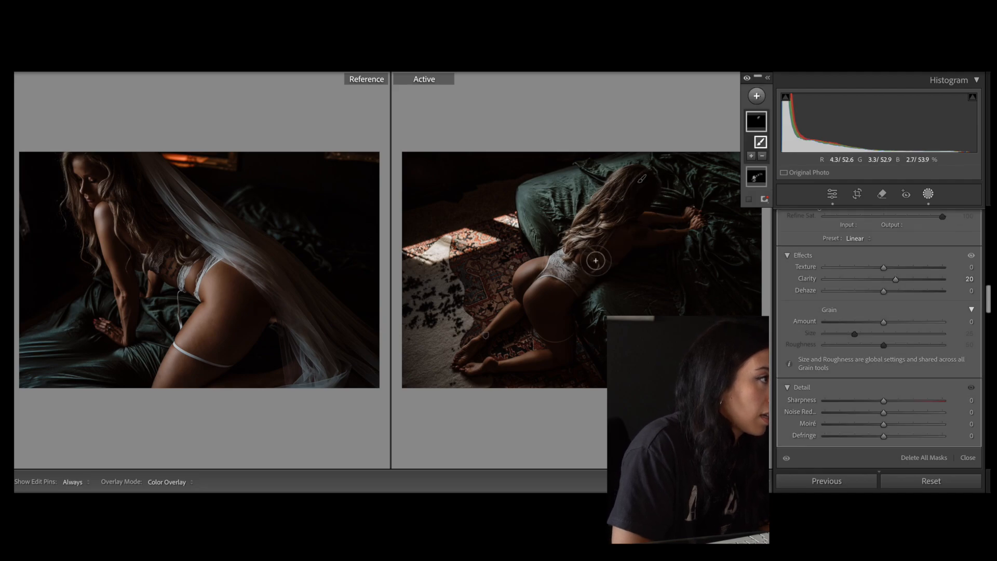
key("h")
key("h")
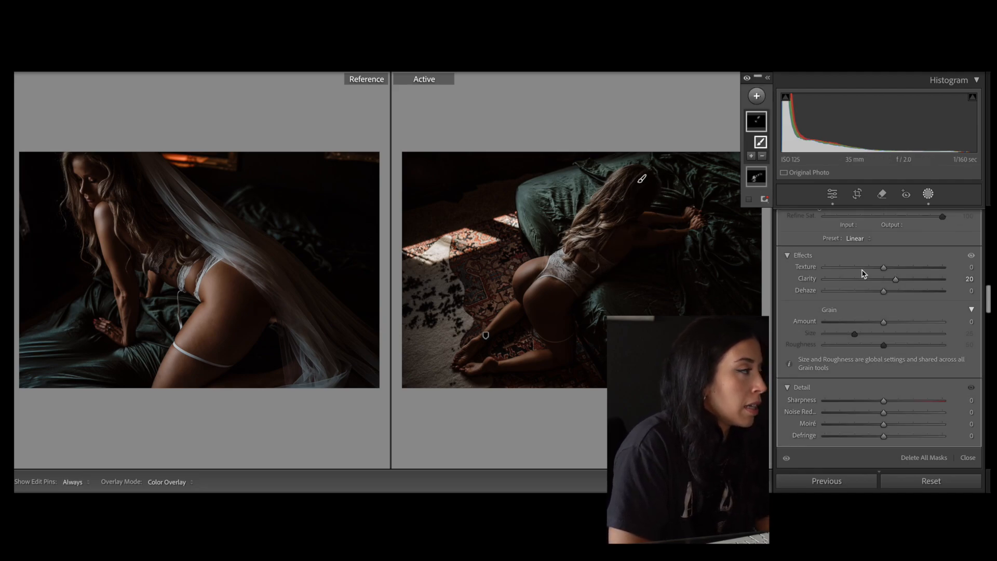
left_click(928, 195)
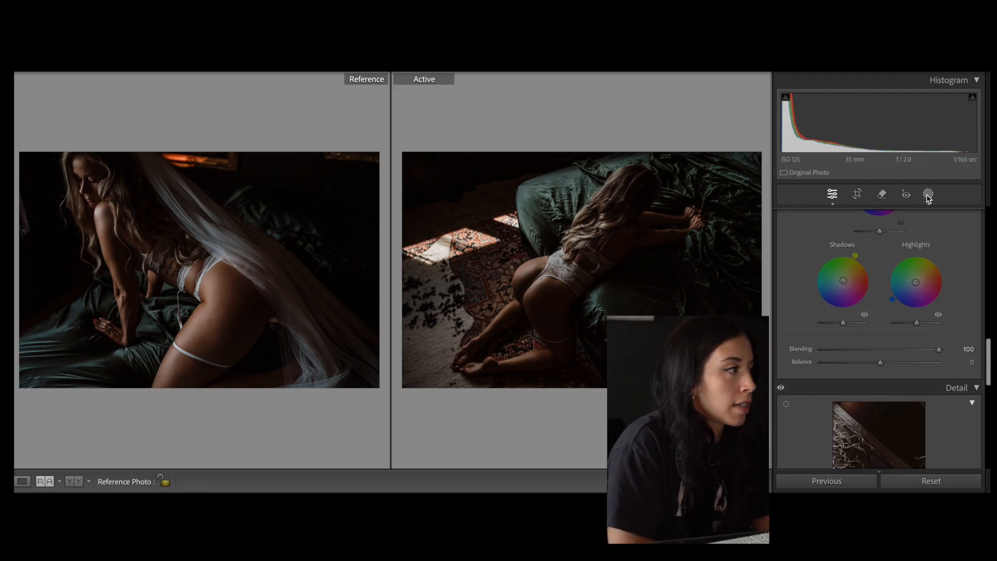
Set the rug photo's grain amount to 20 and check the grain up close on the model's skin
scroll(904, 313, "up", 10)
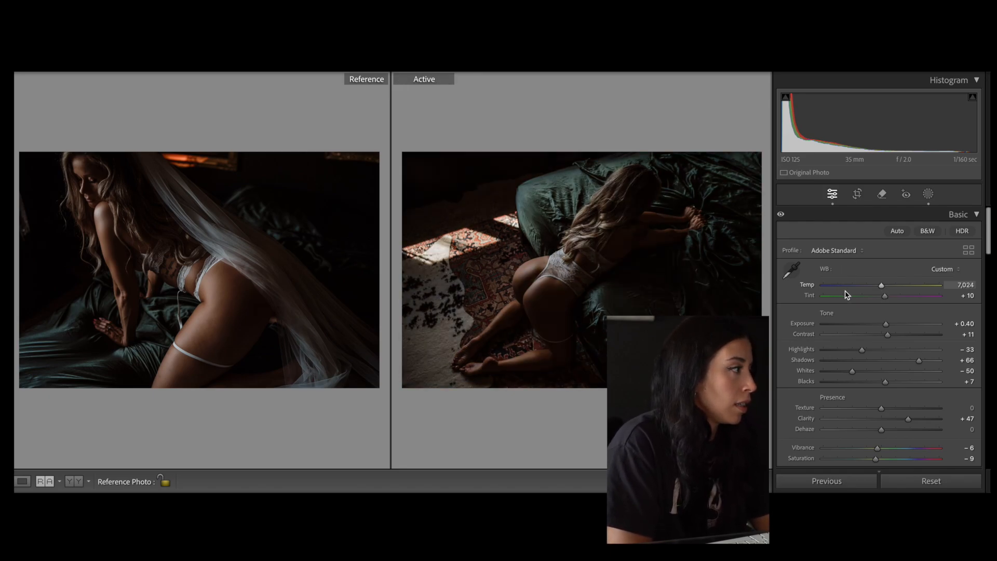
scroll(852, 307, "down", 15)
left_click_drag(827, 420, 834, 422)
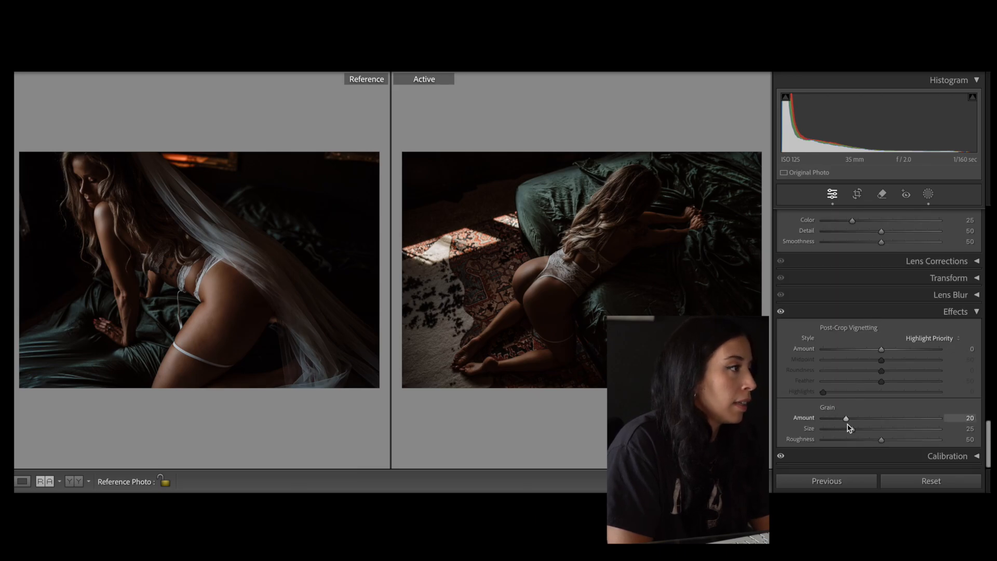
left_click_drag(592, 279, 750, 214)
left_click_drag(510, 260, 584, 227)
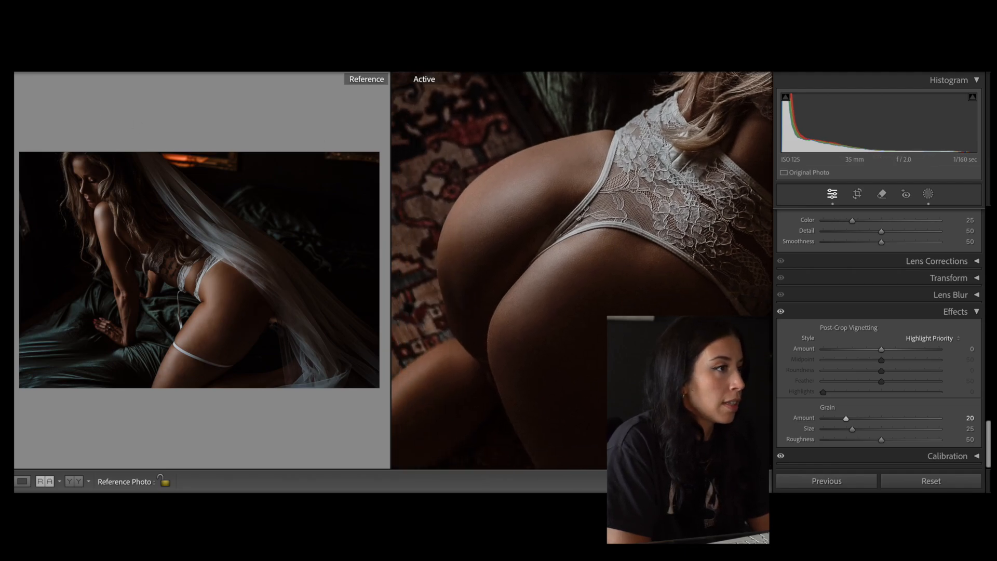
left_click(742, 199)
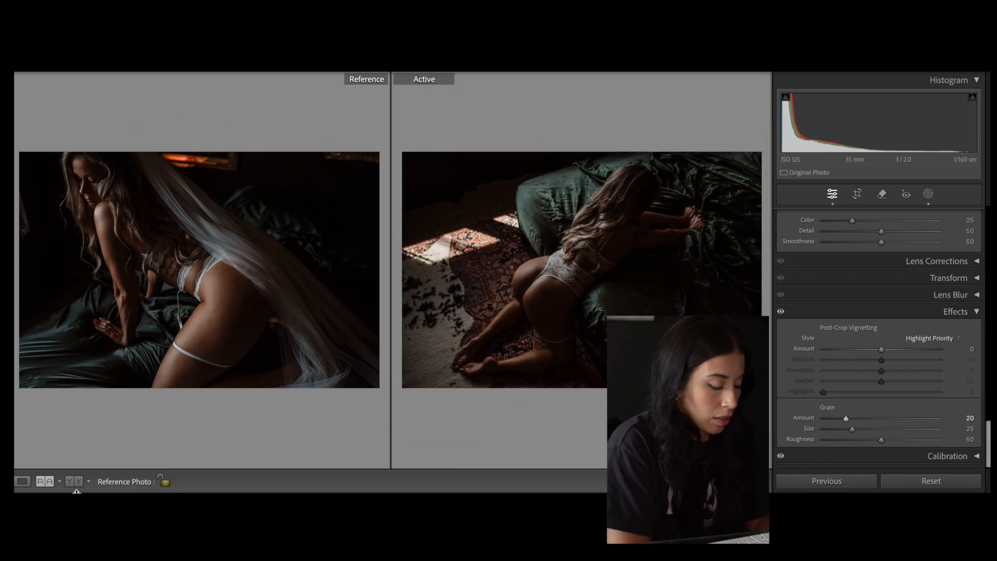
Compare the finished rug photo with its unedited version and view it on its own without the reference photo
key("backslash")
key("backslash")
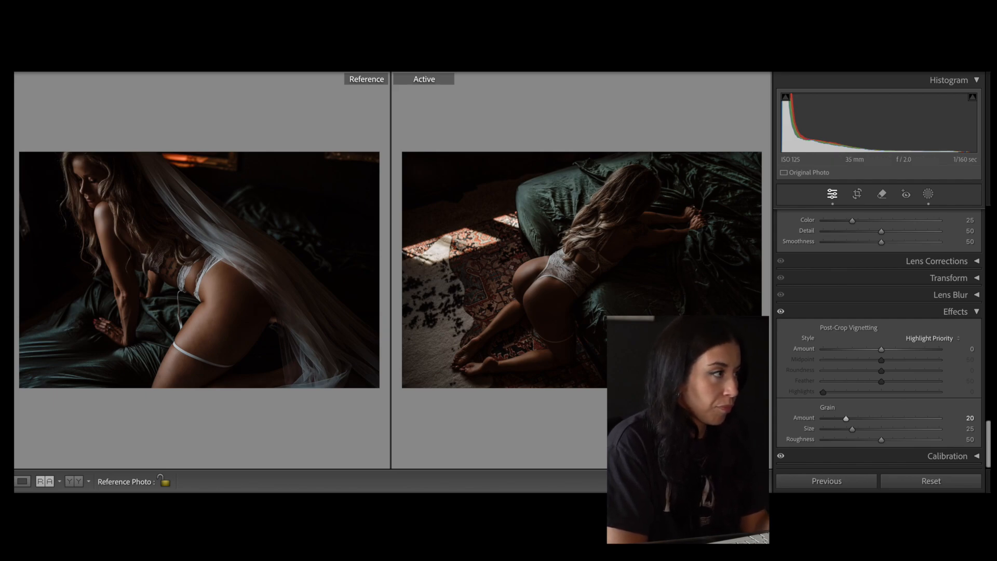
key("backslash")
key("backslash")
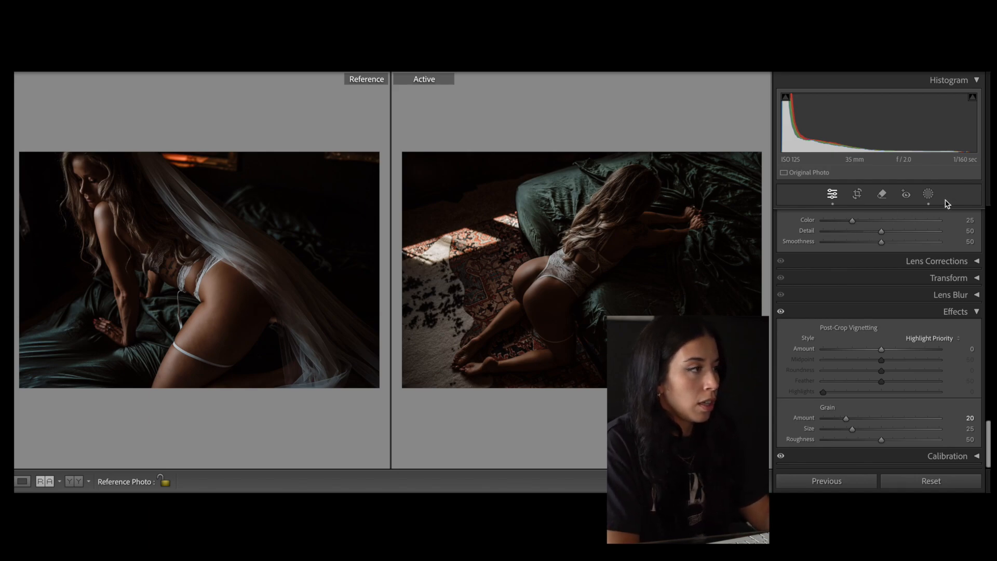
key("d")
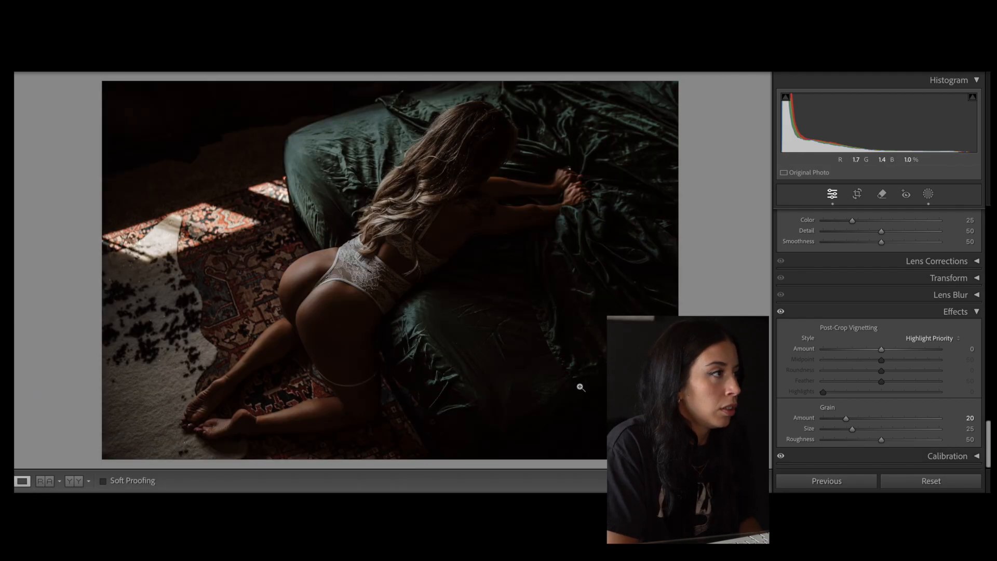